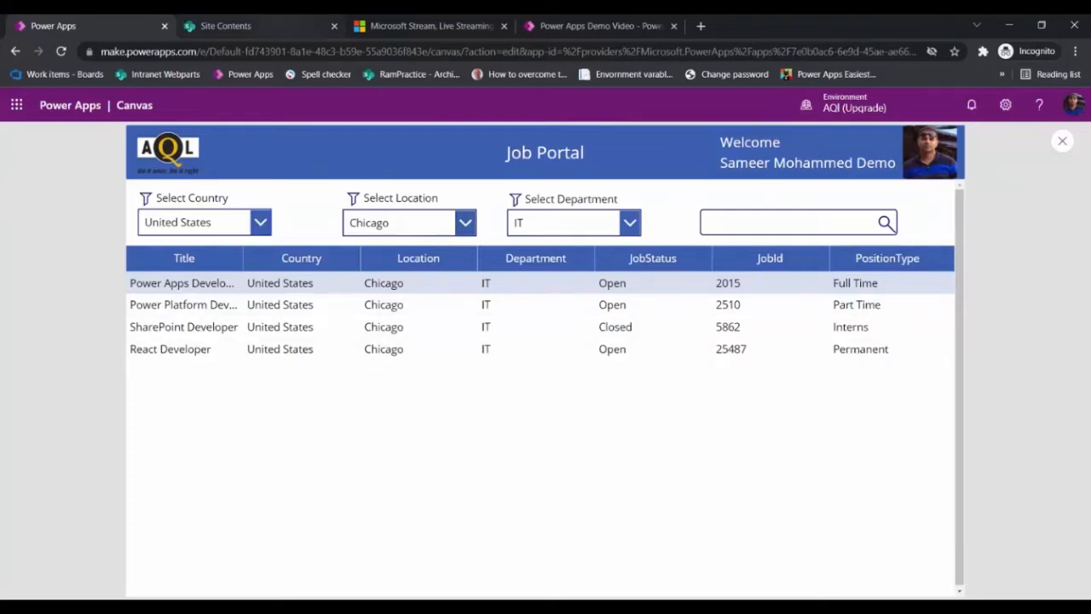
# Step: Switch to the SharePoint tab and browse through the Super Jobs list entries
pyautogui.click(228, 27)
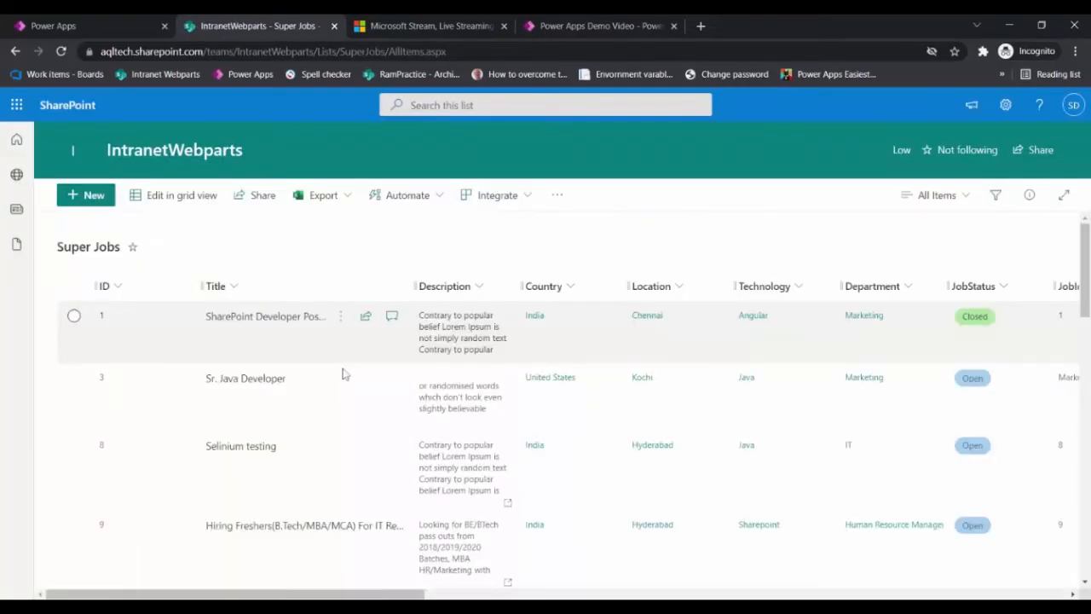
pyautogui.scroll(-10, 344, 375)
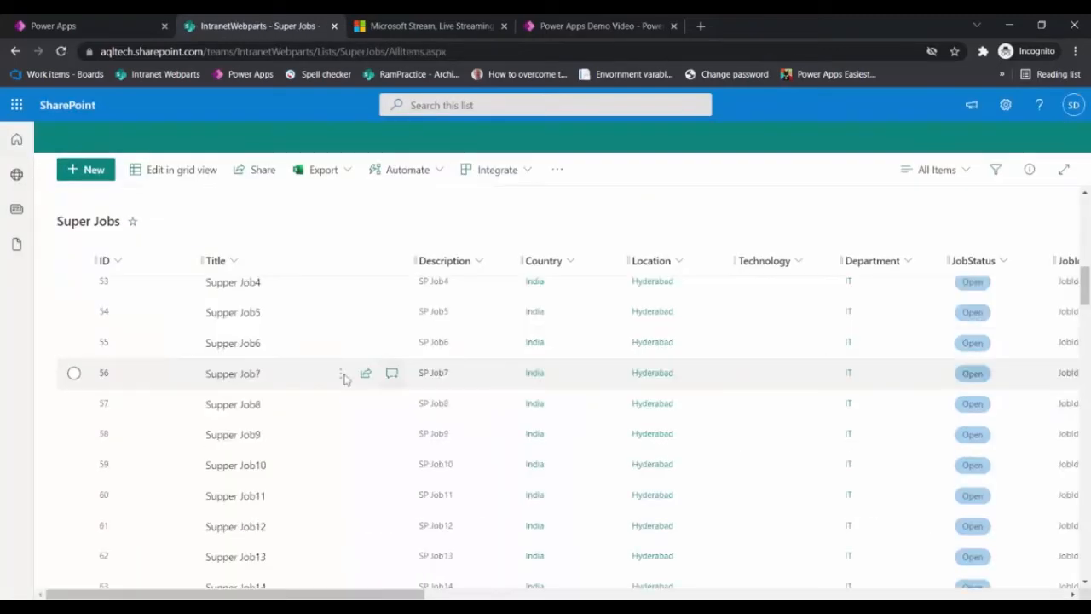
pyautogui.scroll(-5, 345, 380)
pyautogui.scroll(-5, 346, 390)
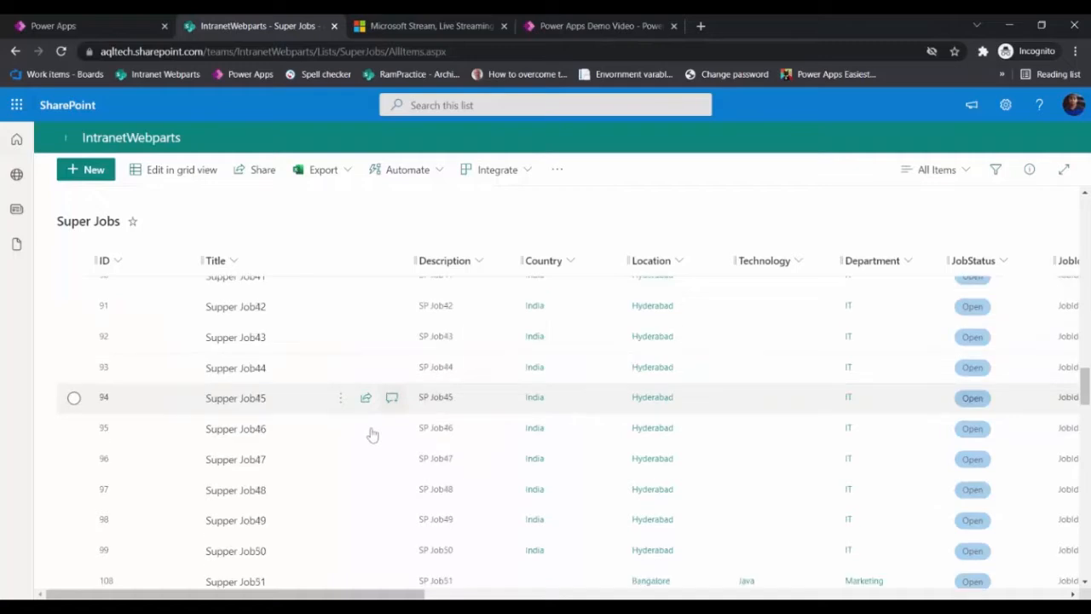
pyautogui.scroll(5, 401, 449)
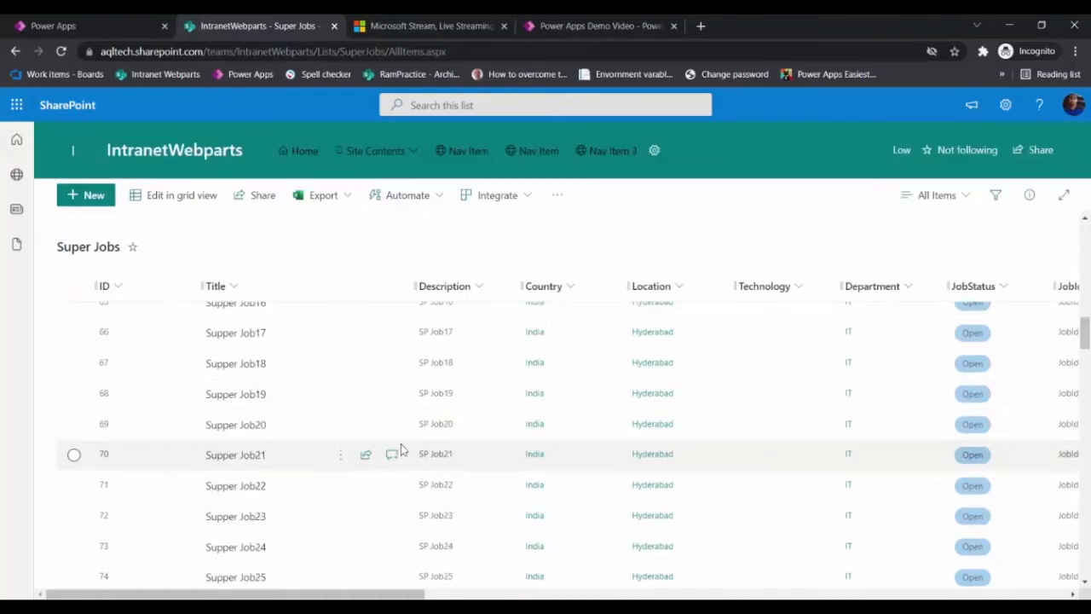
pyautogui.scroll(5, 401, 450)
pyautogui.scroll(3, 401, 450)
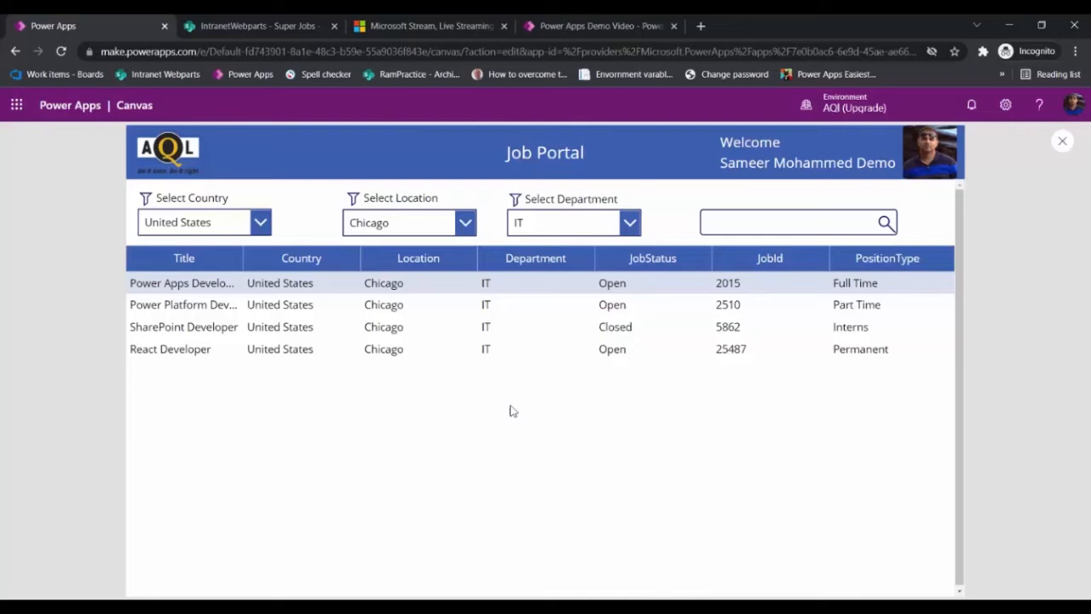
# Step: Try the department filter with Marketing, Accounting and Finance, and Human Resource Management in the running app
pyautogui.click(630, 222)
pyautogui.click(540, 277)
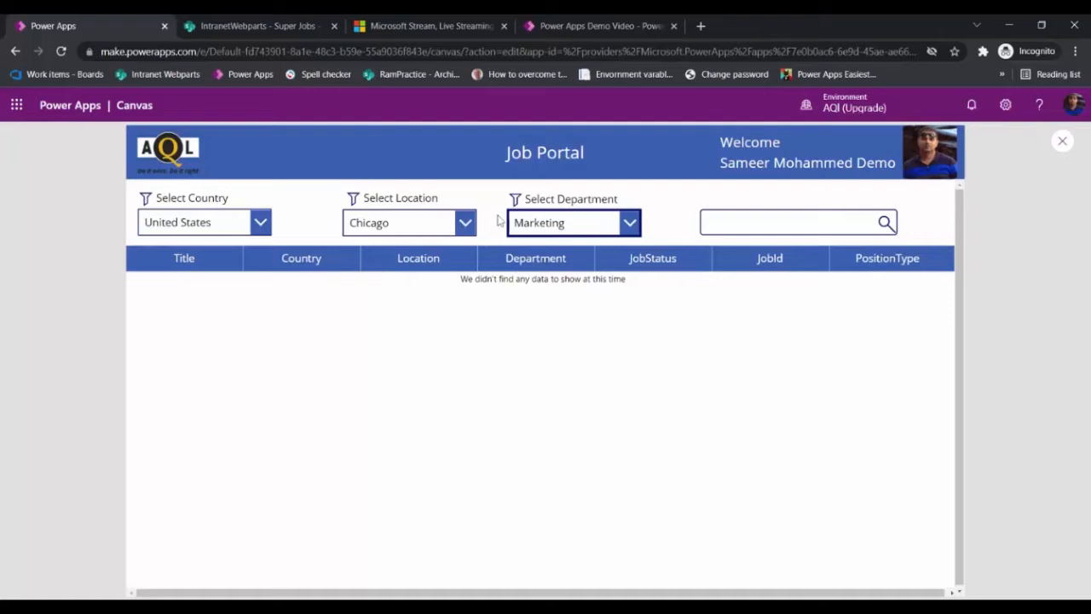
pyautogui.click(604, 214)
pyautogui.click(575, 304)
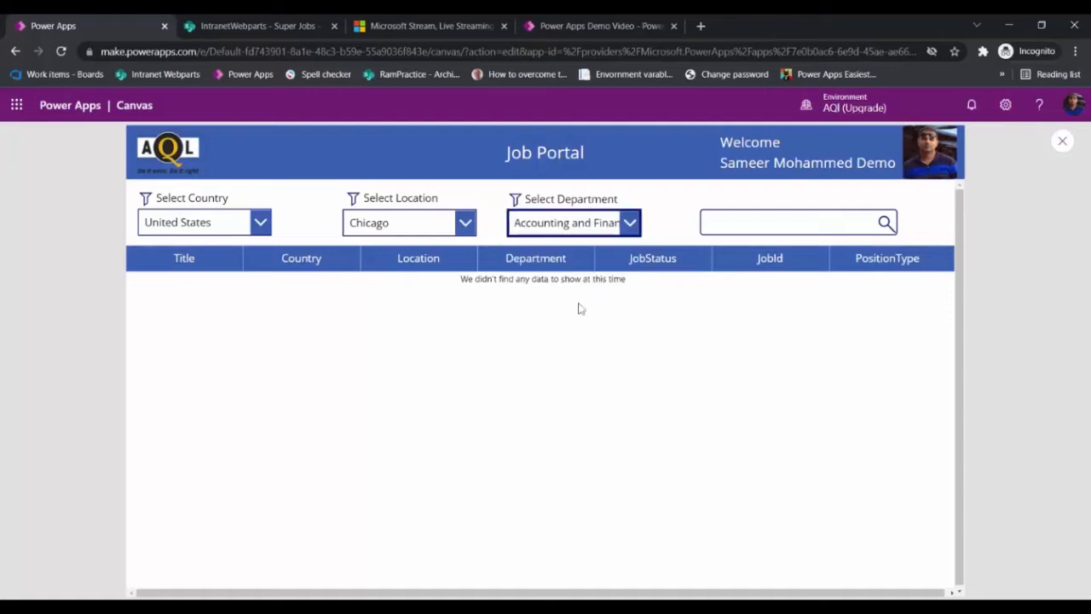
pyautogui.click(627, 216)
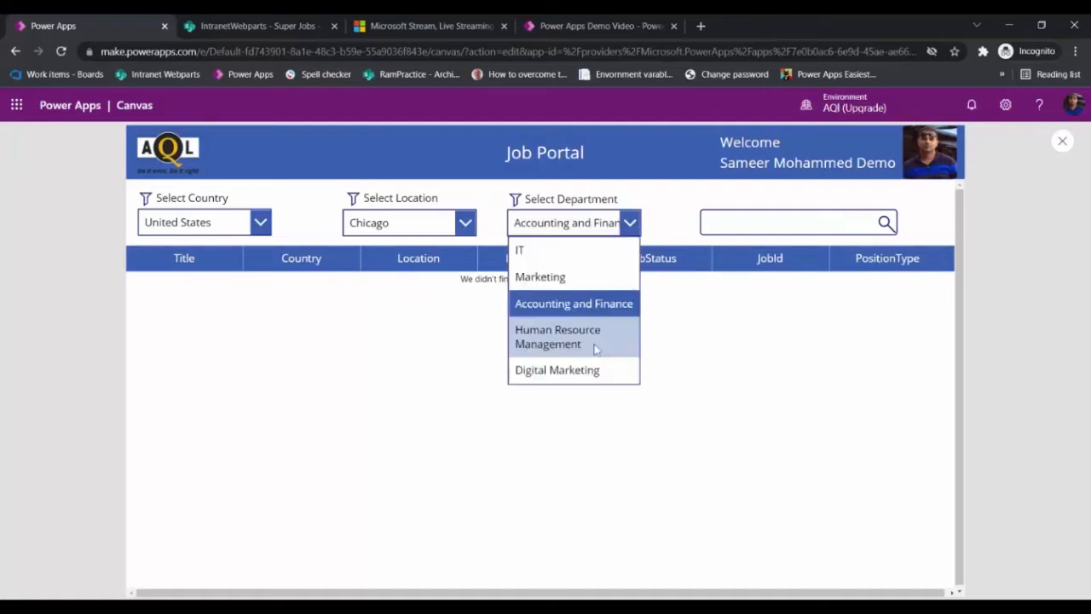
pyautogui.click(596, 346)
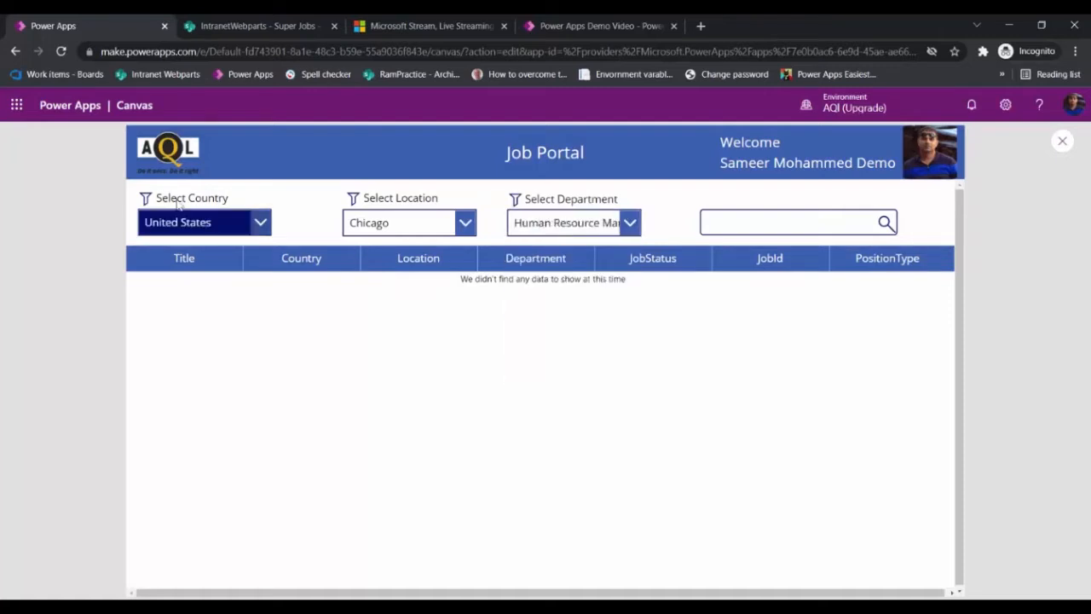
# Step: Filter the jobs by New York location and search the titles for HR
pyautogui.click(435, 215)
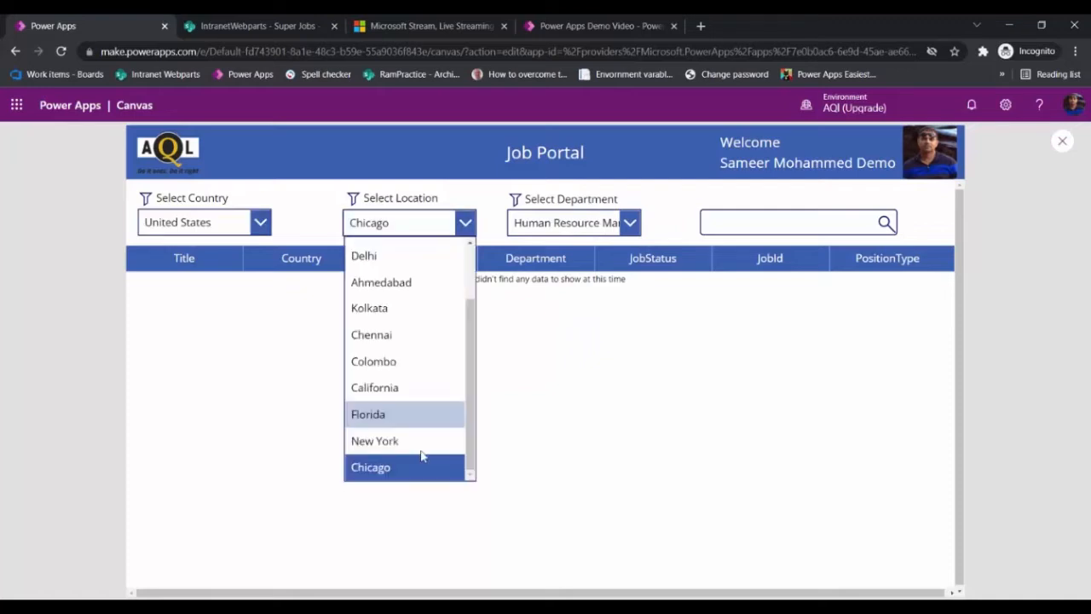
pyautogui.click(420, 443)
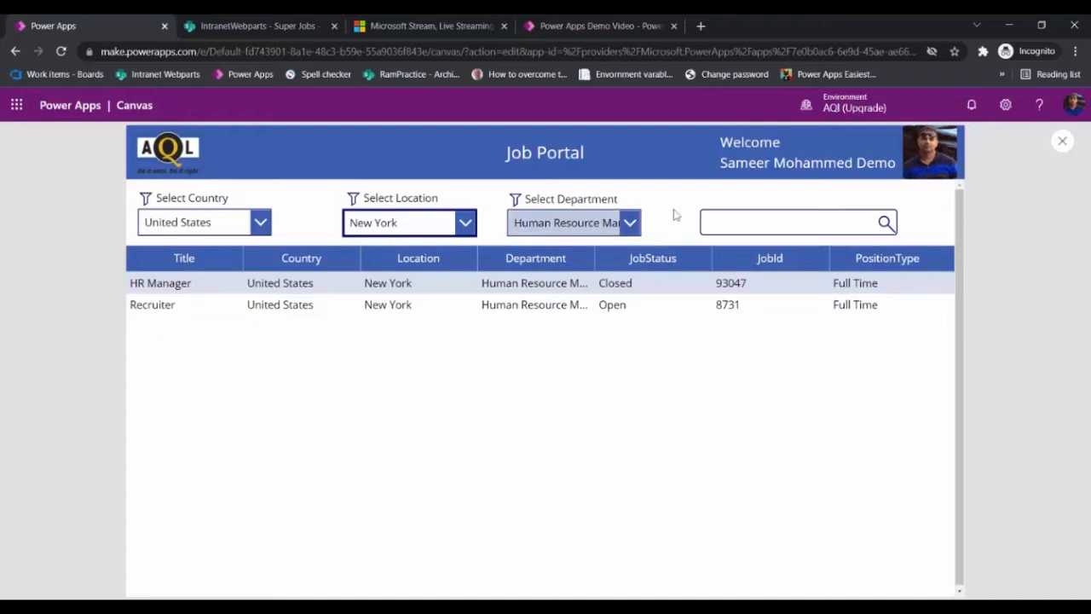
pyautogui.click(767, 222)
pyautogui.write('HR')
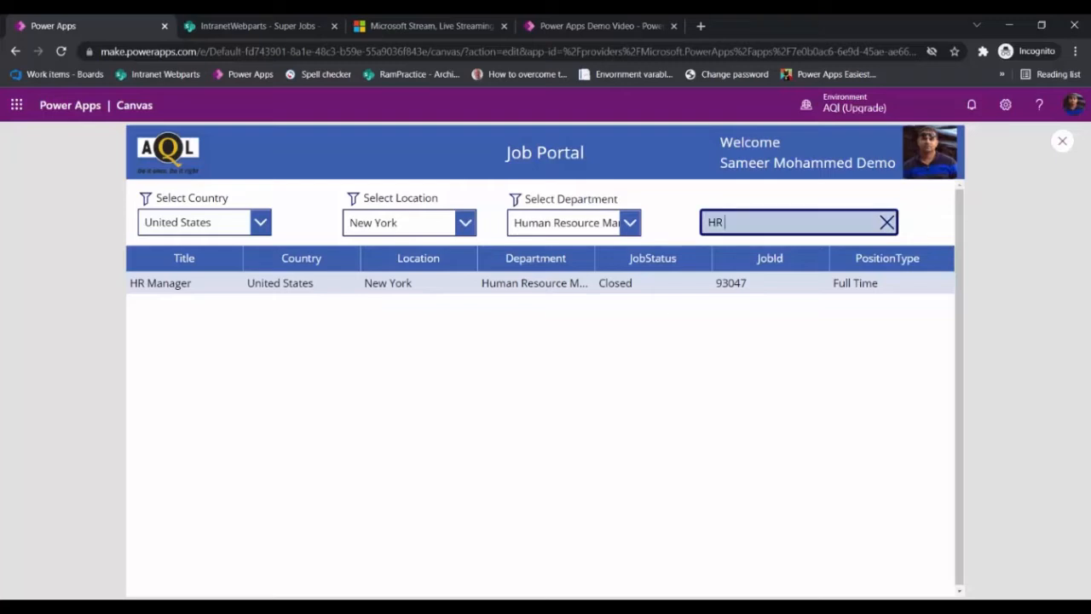
# Step: Clear the search box and exit the app preview
pyautogui.click(972, 210)
pyautogui.click(886, 221)
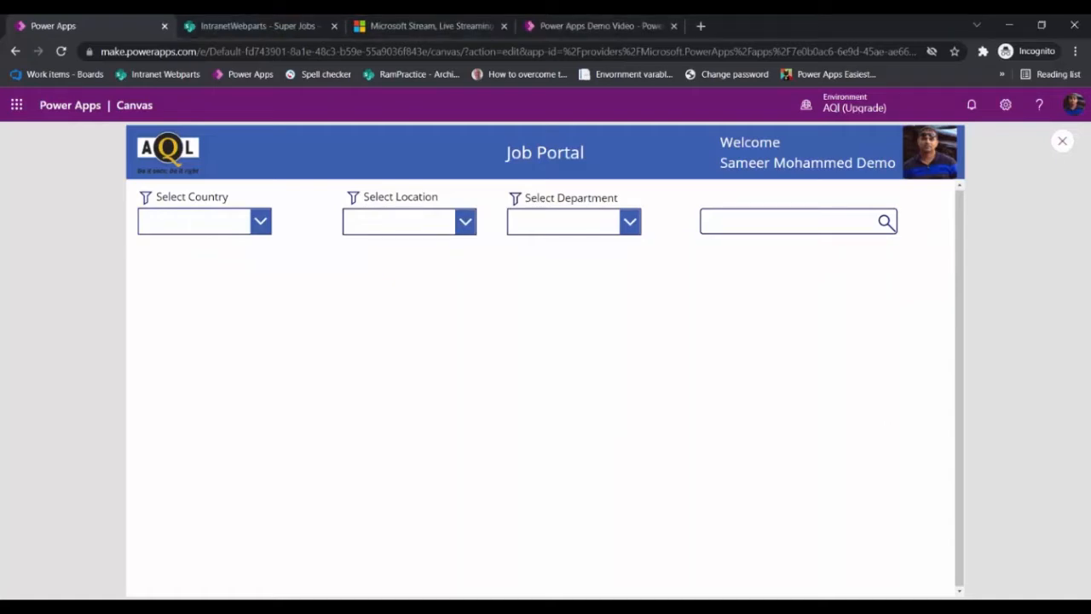
pyautogui.press('Escape')
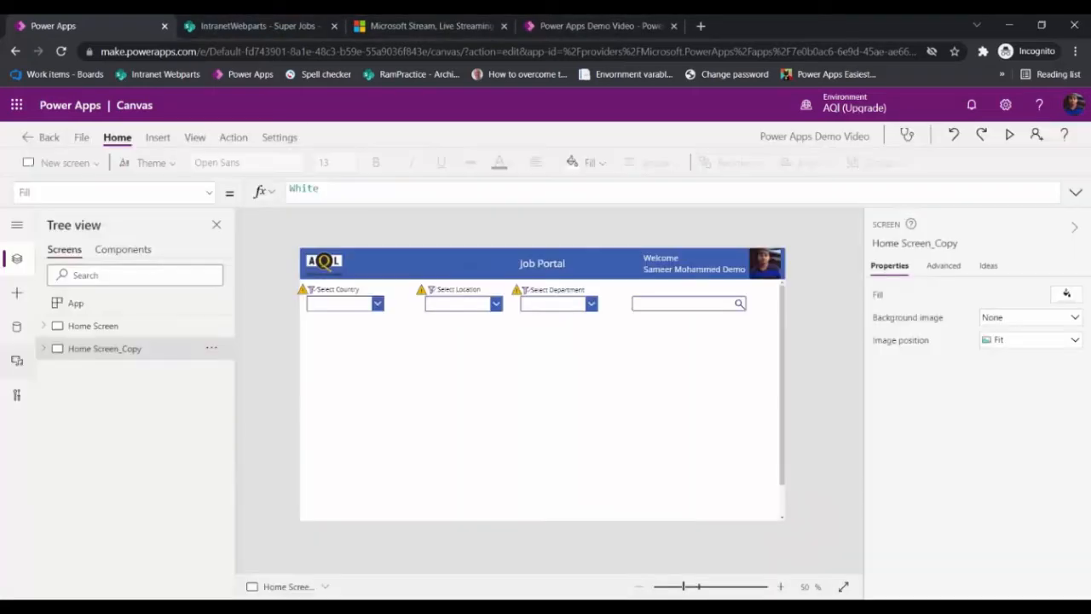
# Step: Insert a data table into DataCard1_1 on Home Screen_Copy and move it below the filters
pyautogui.click(43, 348)
pyautogui.scroll(-2, 51, 401)
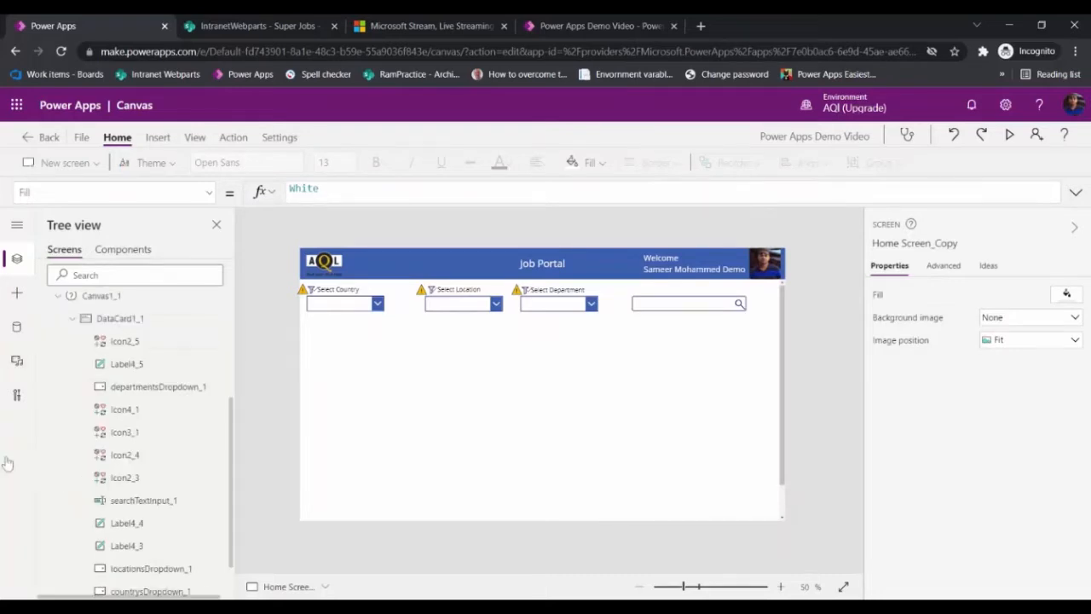
pyautogui.click(48, 321)
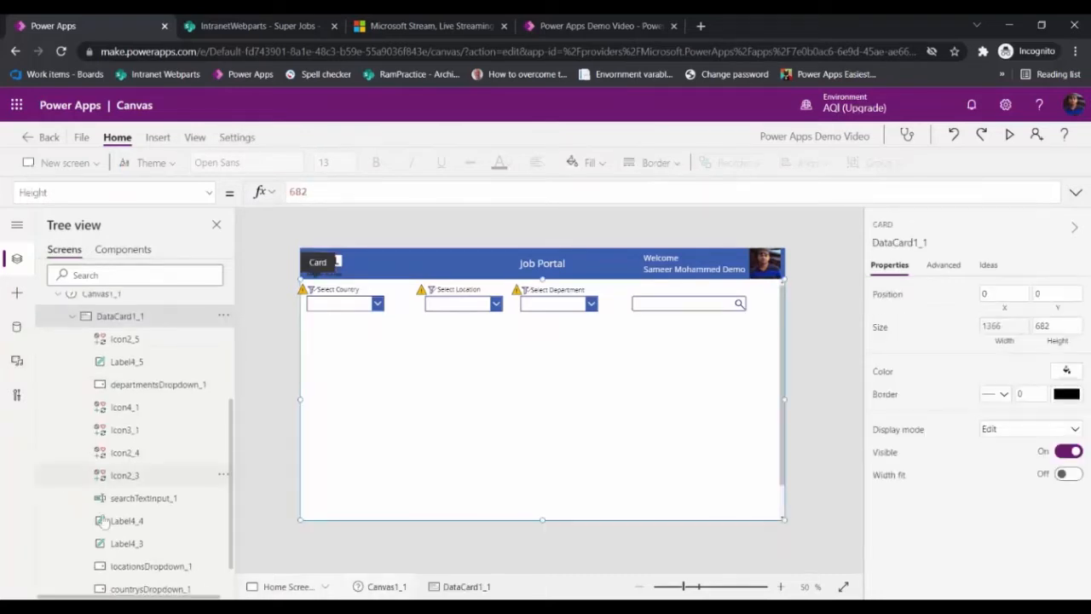
pyautogui.scroll(-1, 103, 522)
pyautogui.click(158, 137)
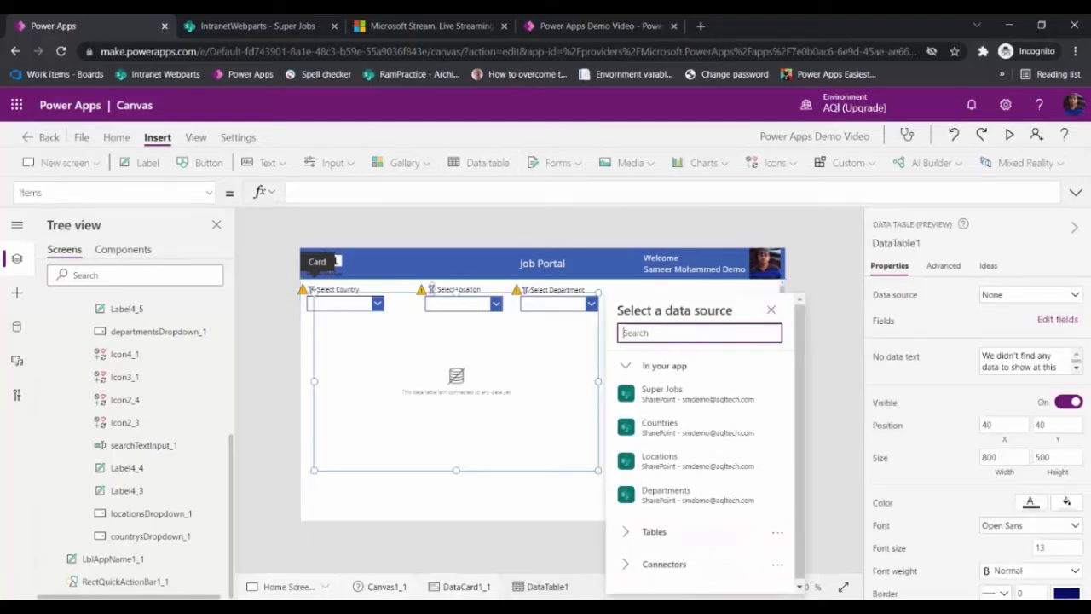
pyautogui.moveTo(431, 291); pyautogui.dragTo(430, 326)
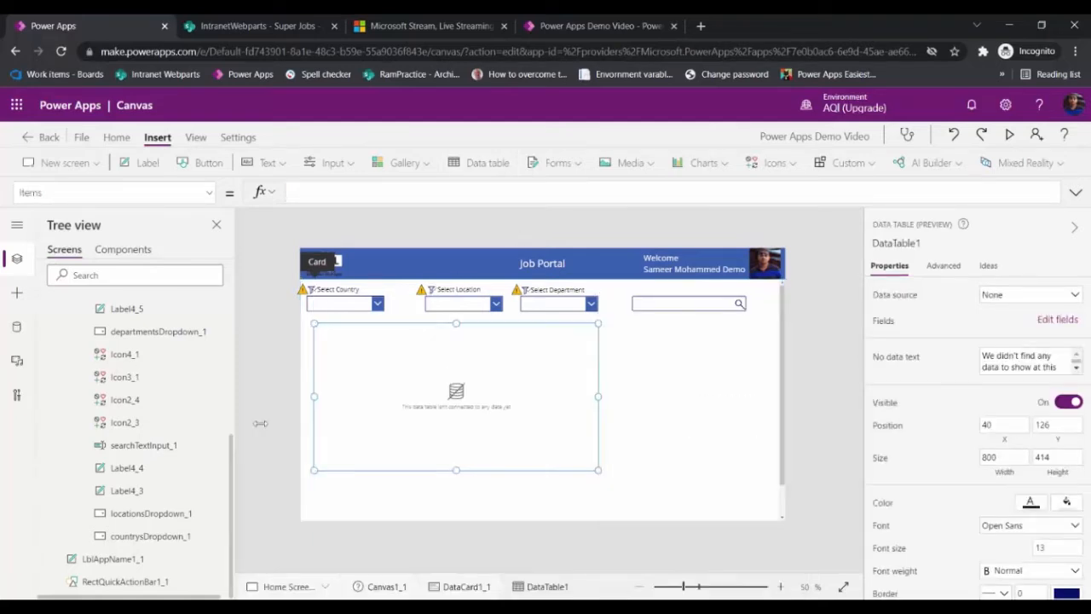
# Step: Stretch the data table to full screen width and connect it to the Super Jobs list
pyautogui.moveTo(260, 422); pyautogui.dragTo(258, 423)
pyautogui.moveTo(599, 397); pyautogui.dragTo(773, 397)
pyautogui.moveTo(834, 423); pyautogui.dragTo(835, 418)
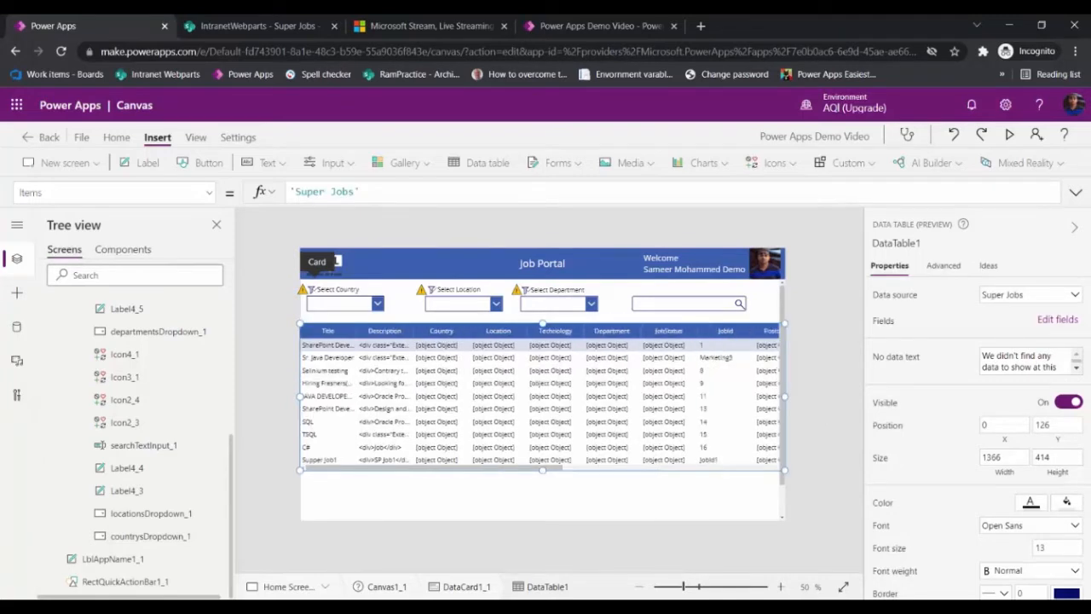
# Step: Review the data sources connected to the app
pyautogui.hotkey('alt', 'Tab')
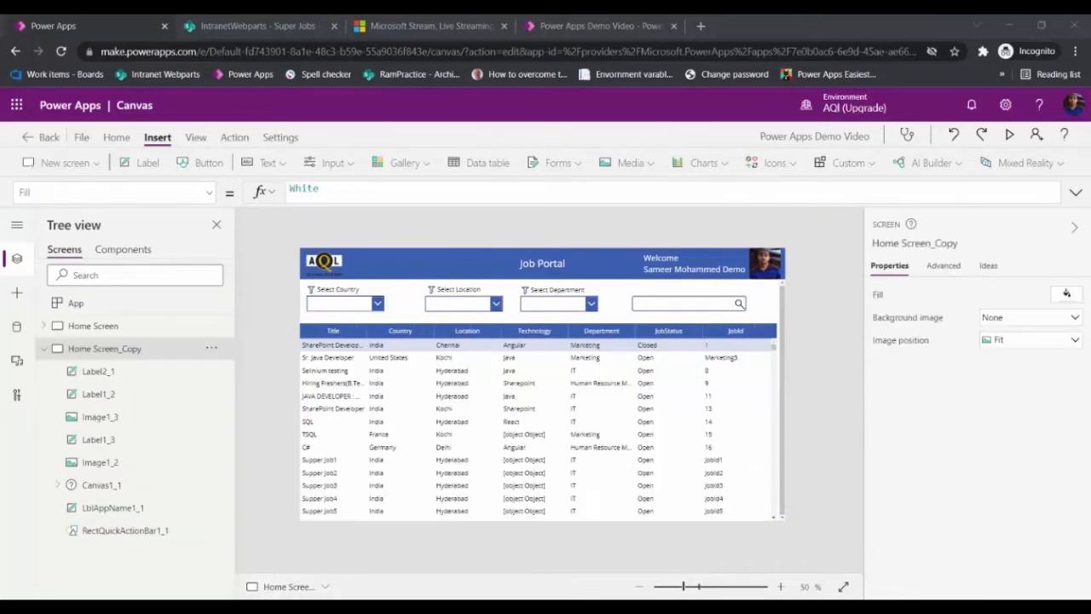
pyautogui.hotkey('alt', 'Tab')
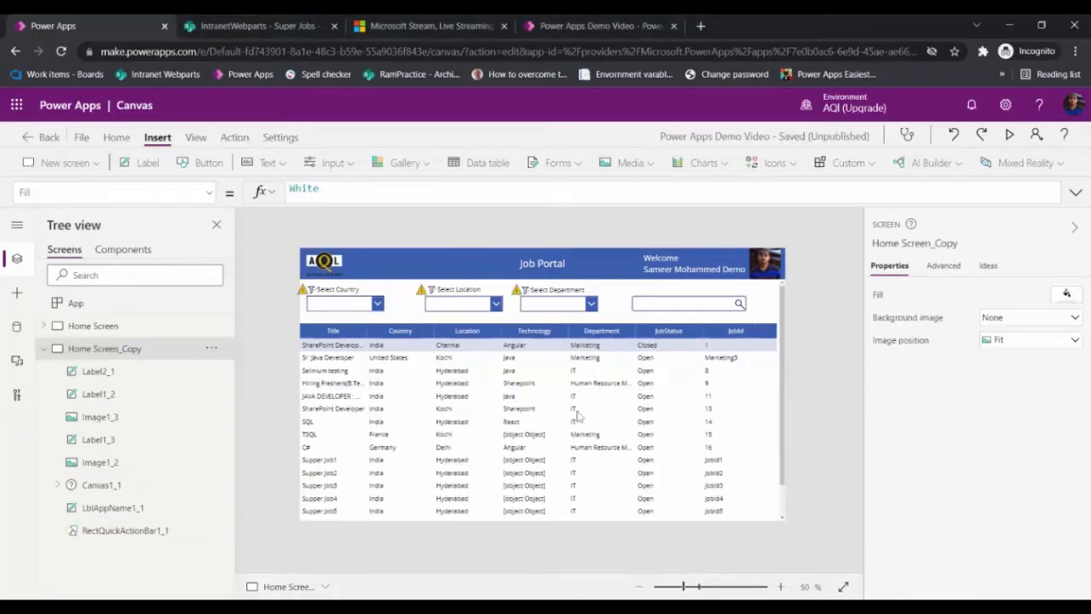
pyautogui.click(16, 326)
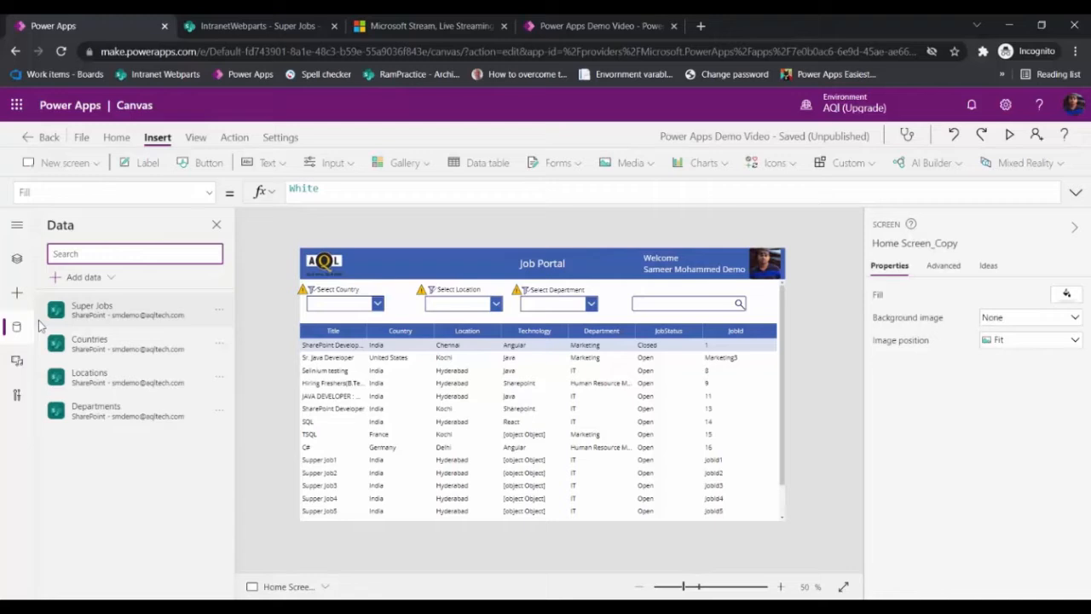
pyautogui.moveTo(81, 318)
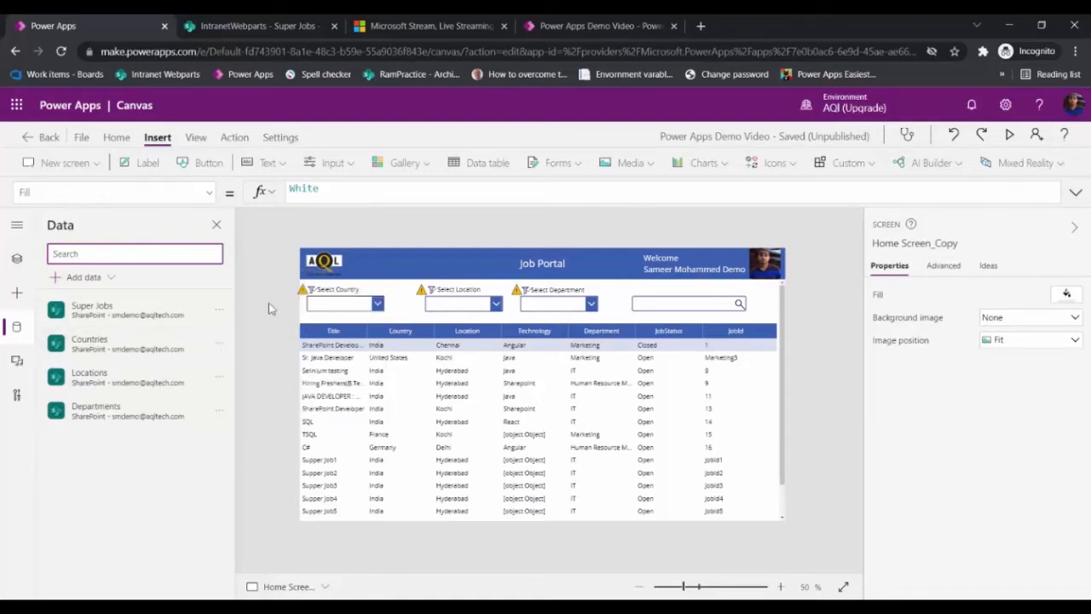
# Step: Set the country dropdown's Items to Countries.Title
pyautogui.click(340, 303)
pyautogui.click(460, 304)
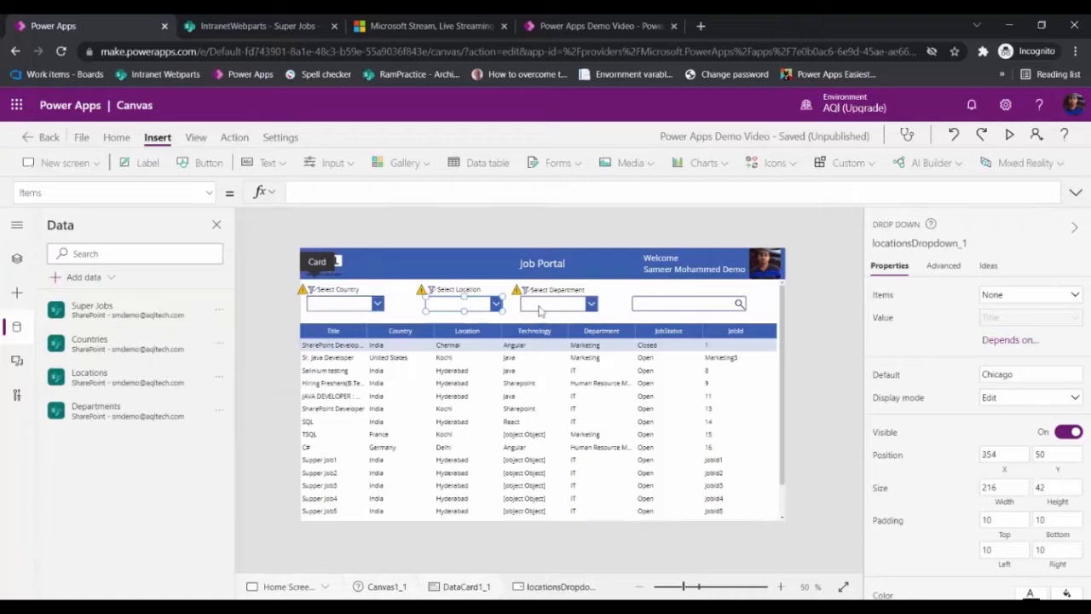
pyautogui.click(341, 304)
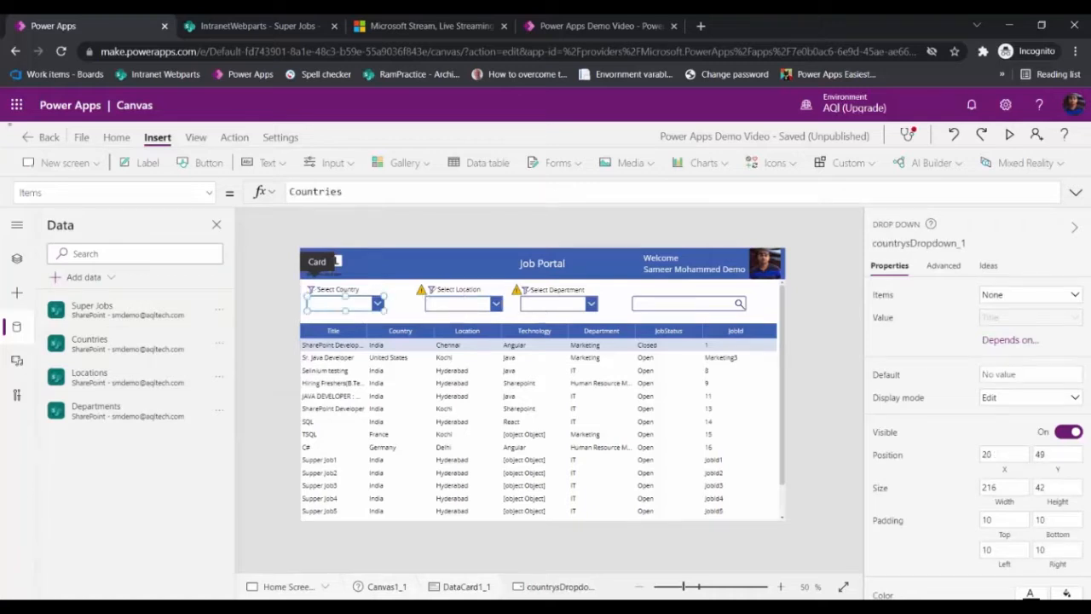
pyautogui.write('.')
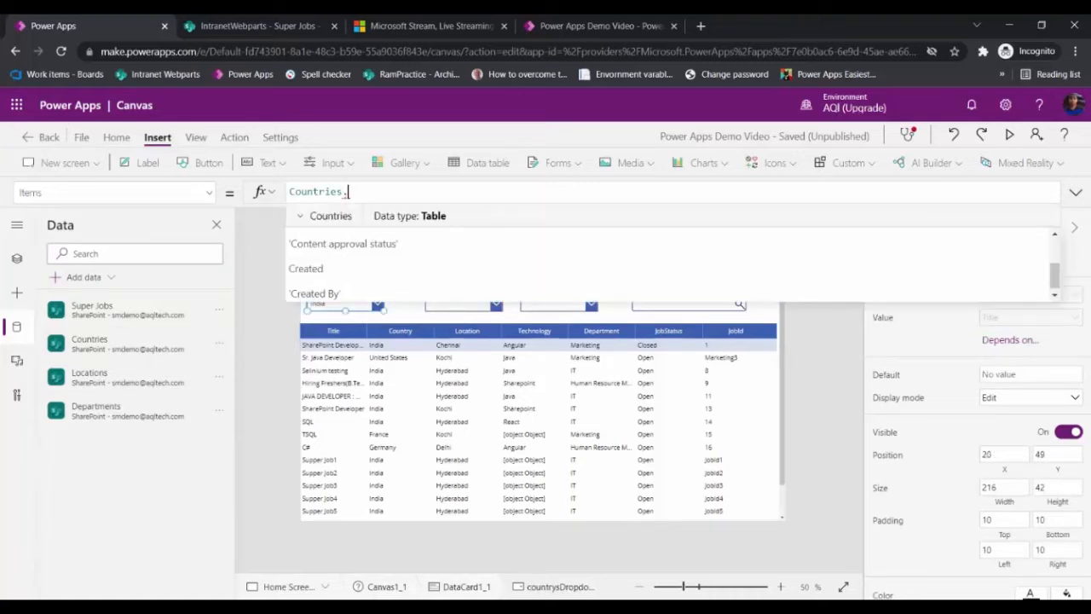
pyautogui.write('Ti')
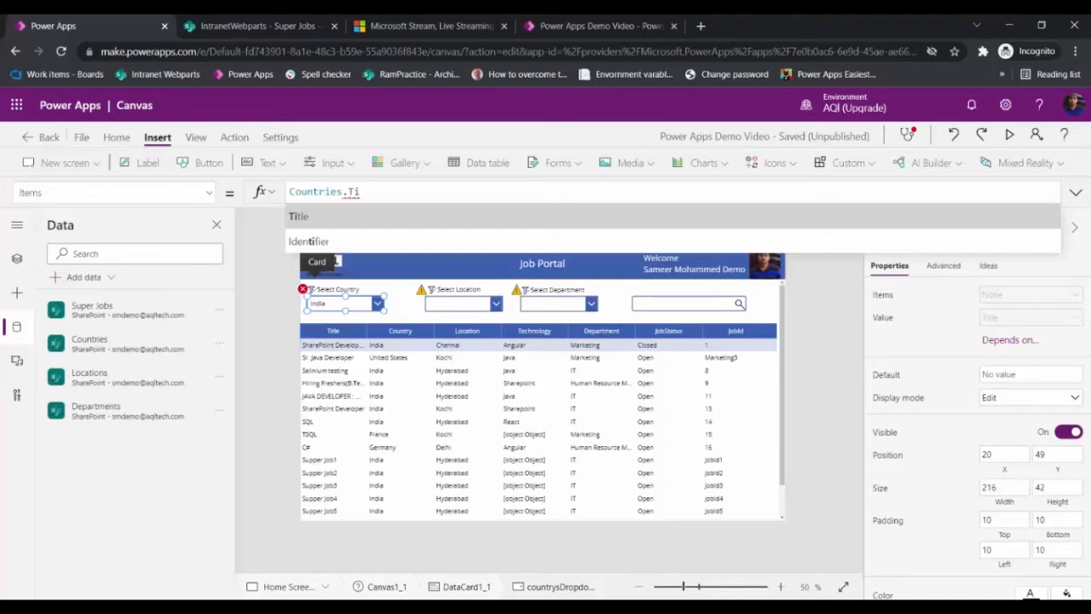
pyautogui.press('Tab')
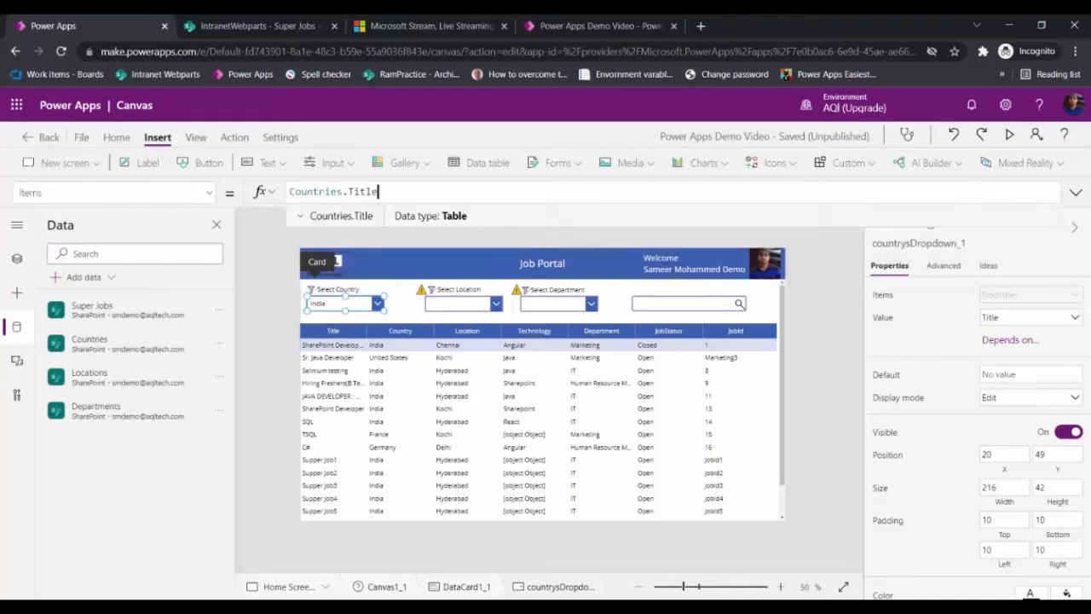
# Step: Set the location dropdown's Items to Locations.Title and preview its values
pyautogui.click(467, 308)
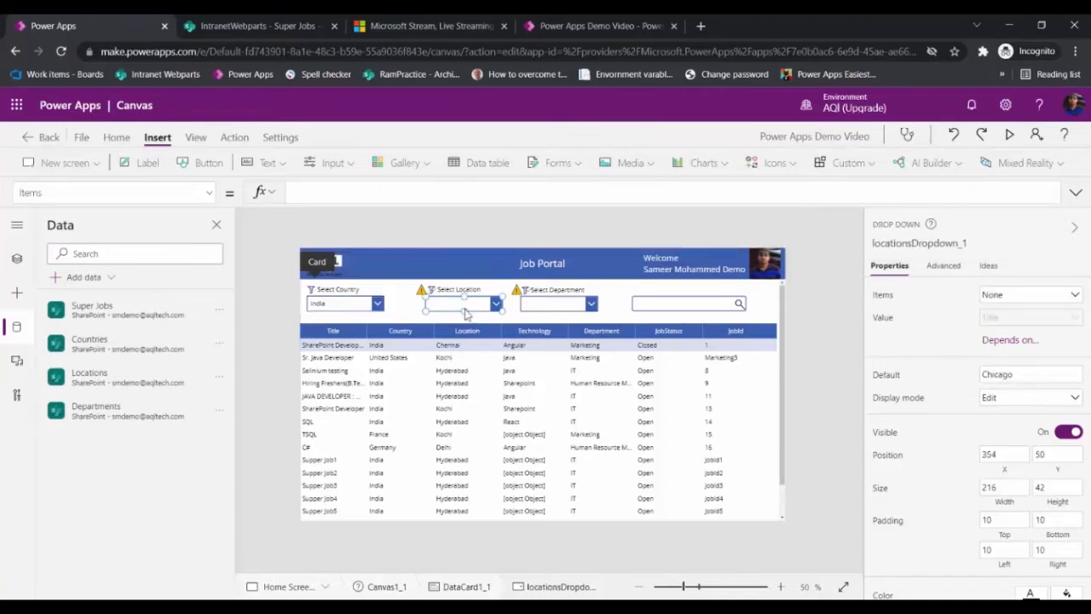
pyautogui.write('Locations.Title')
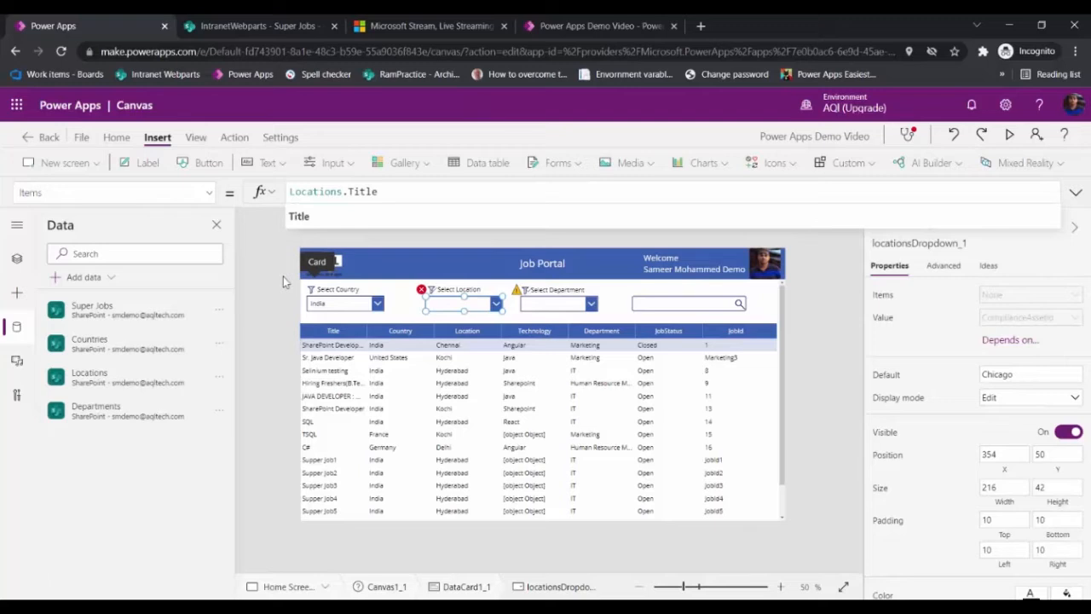
pyautogui.click(299, 215)
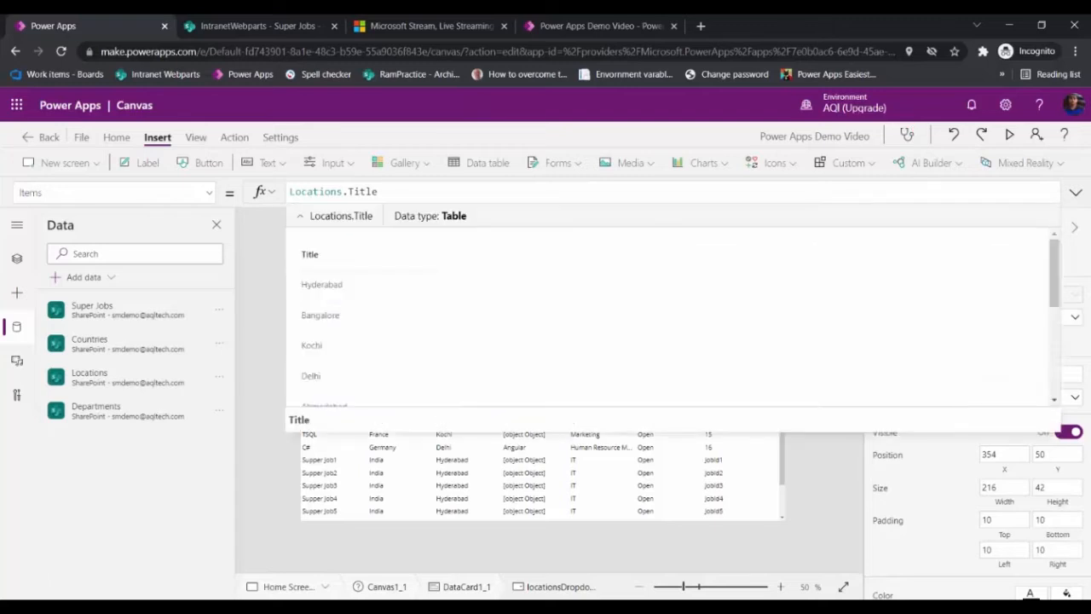
pyautogui.scroll(-1, 291, 320)
pyautogui.scroll(-5, 291, 320)
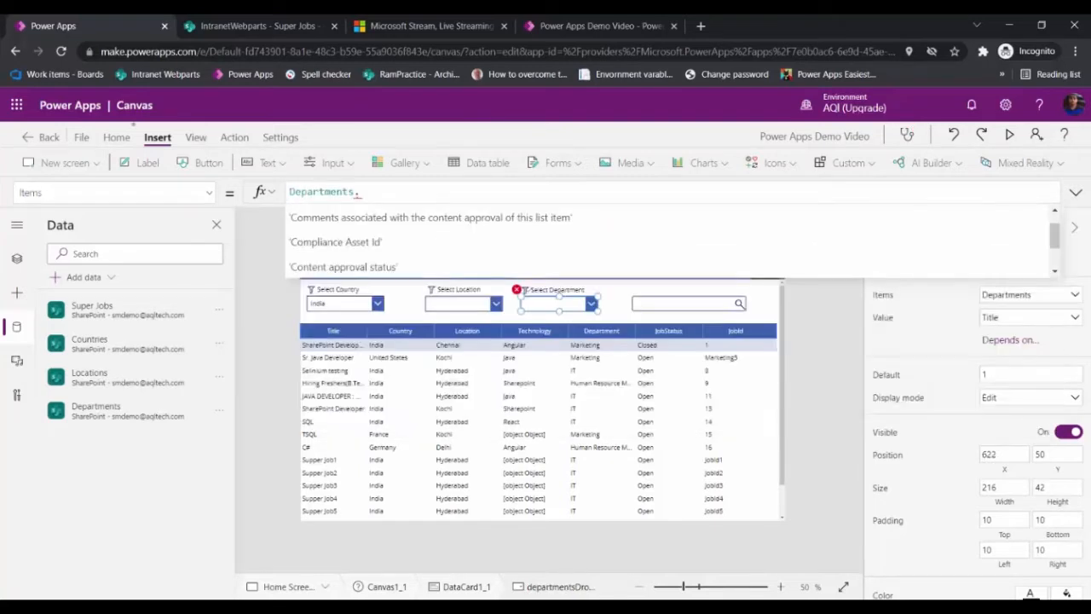
# Step: Set the department dropdown's Items to Departments.Title
pyautogui.write('Title')
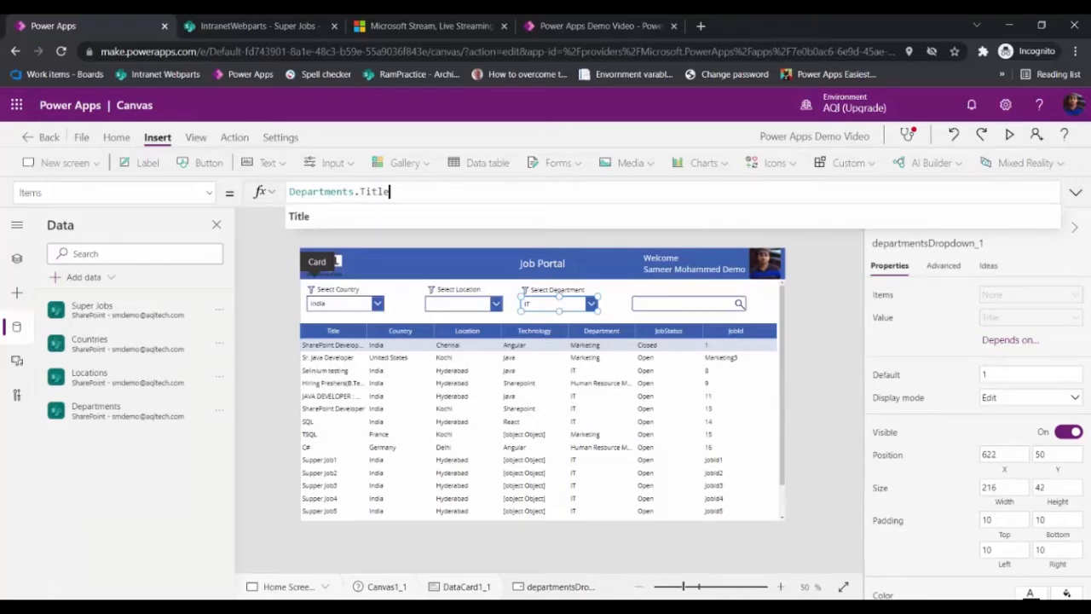
pyautogui.click(299, 339)
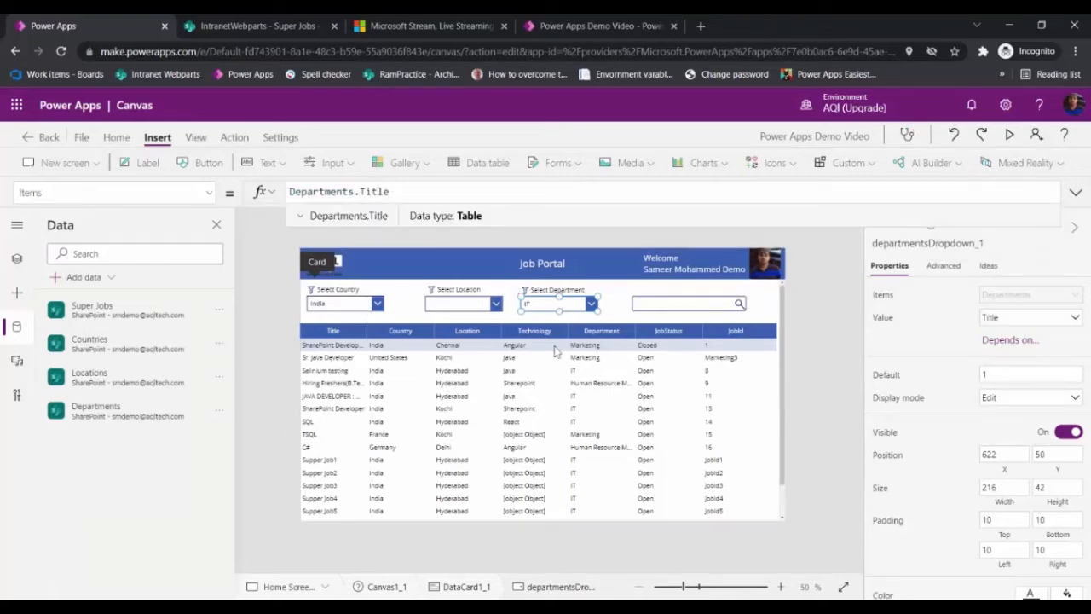
pyautogui.click(448, 309)
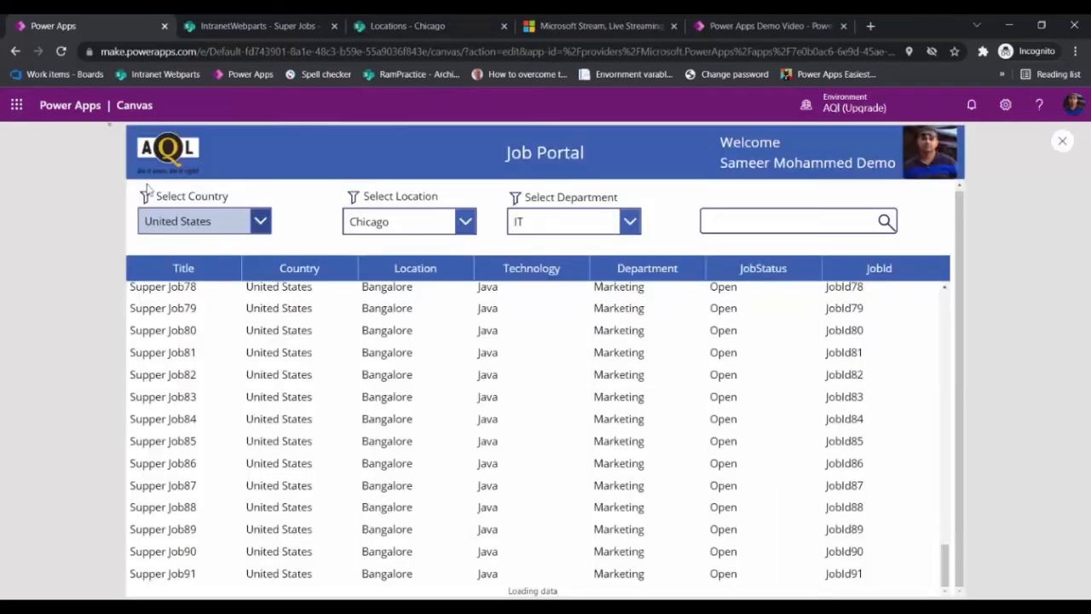
# Step: Preview the app and check the values offered by the country, location and department dropdowns
pyautogui.click(148, 221)
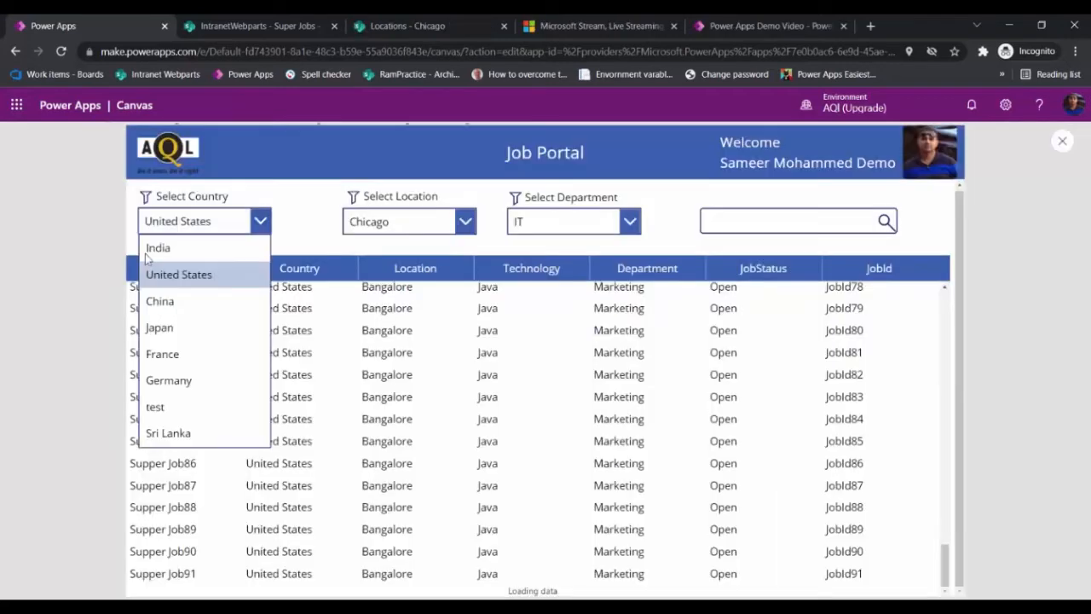
pyautogui.click(400, 212)
pyautogui.click(400, 215)
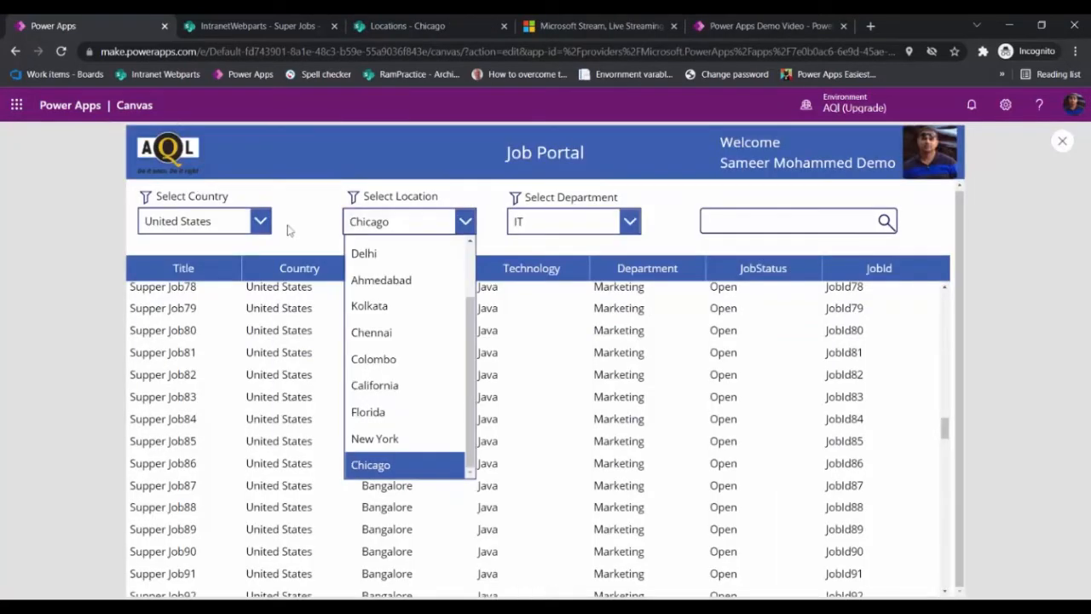
pyautogui.click(634, 215)
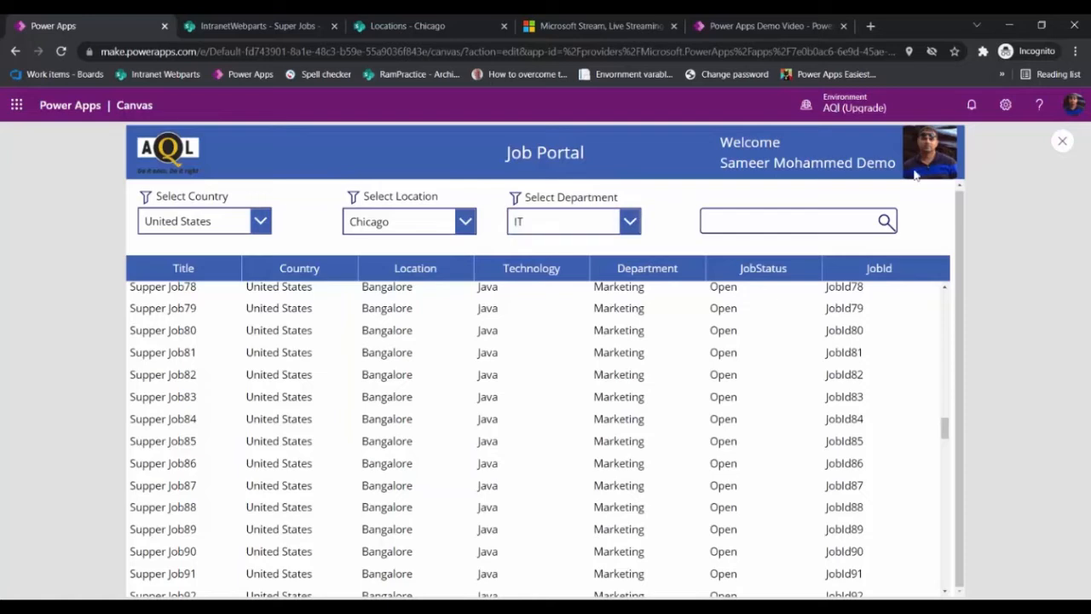
pyautogui.press('Escape')
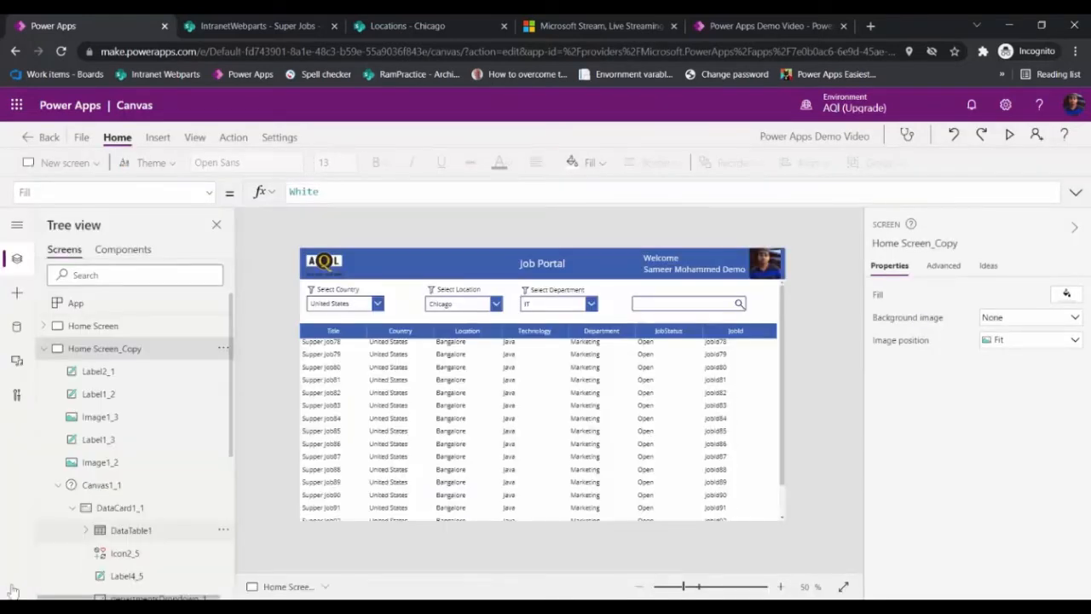
# Step: Replace the data table's Items formula with a Search on 'Super Jobs', starting its text argument
pyautogui.click(369, 352)
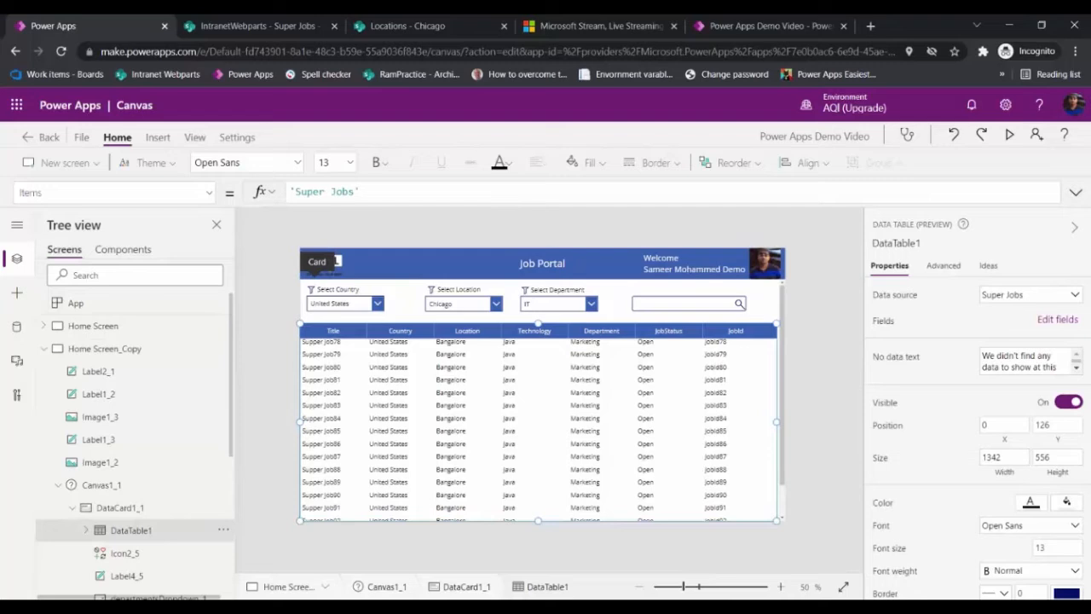
pyautogui.hotkey('ctrl', 'a')
pyautogui.press('BackSpace')
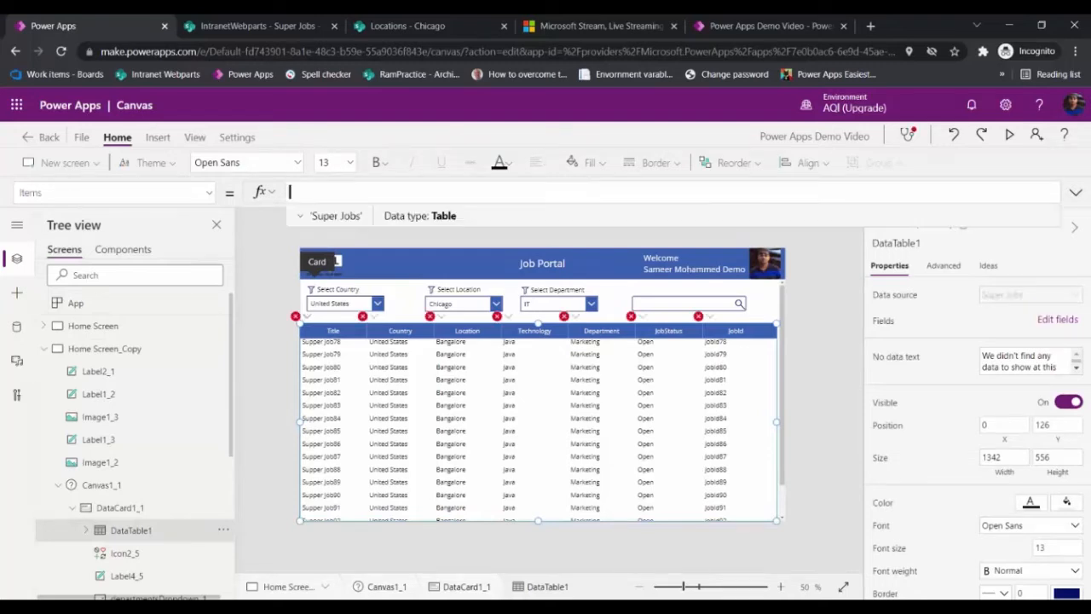
pyautogui.write('Sea')
pyautogui.write('rch')
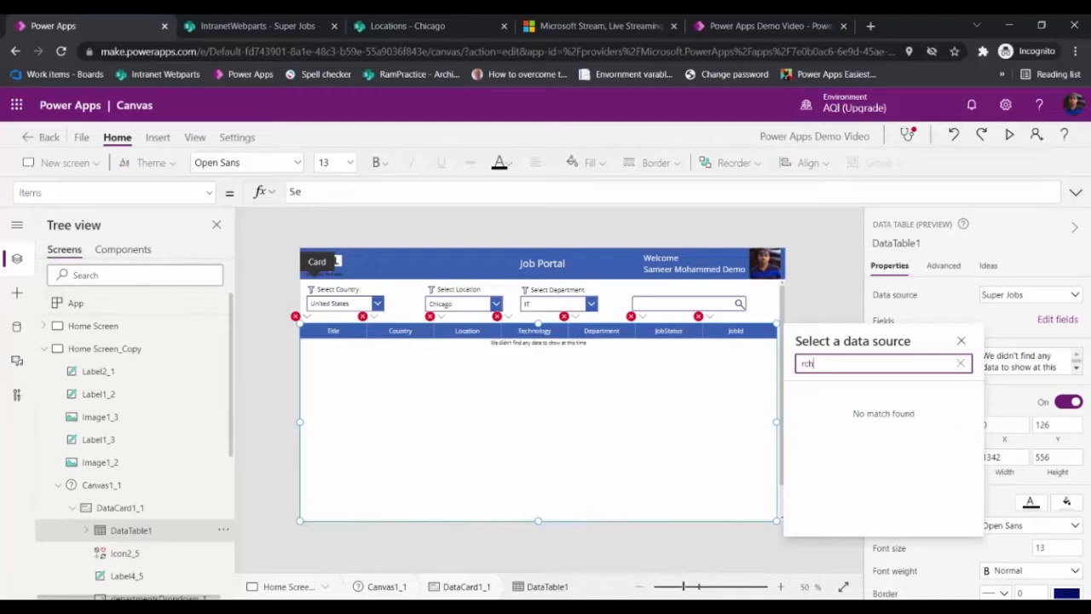
pyautogui.write('(super')
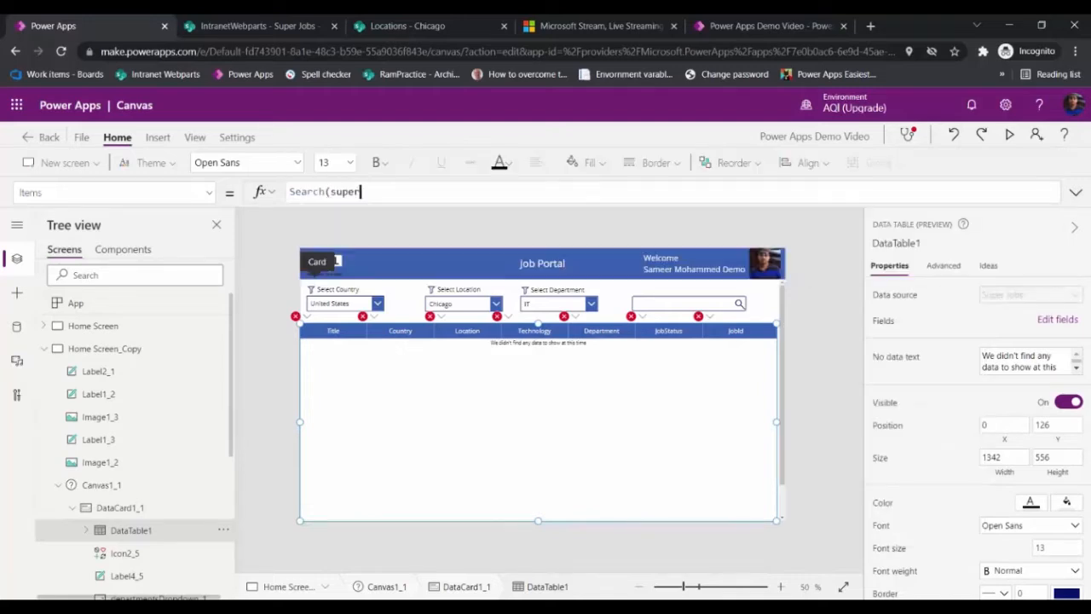
pyautogui.press('Tab')
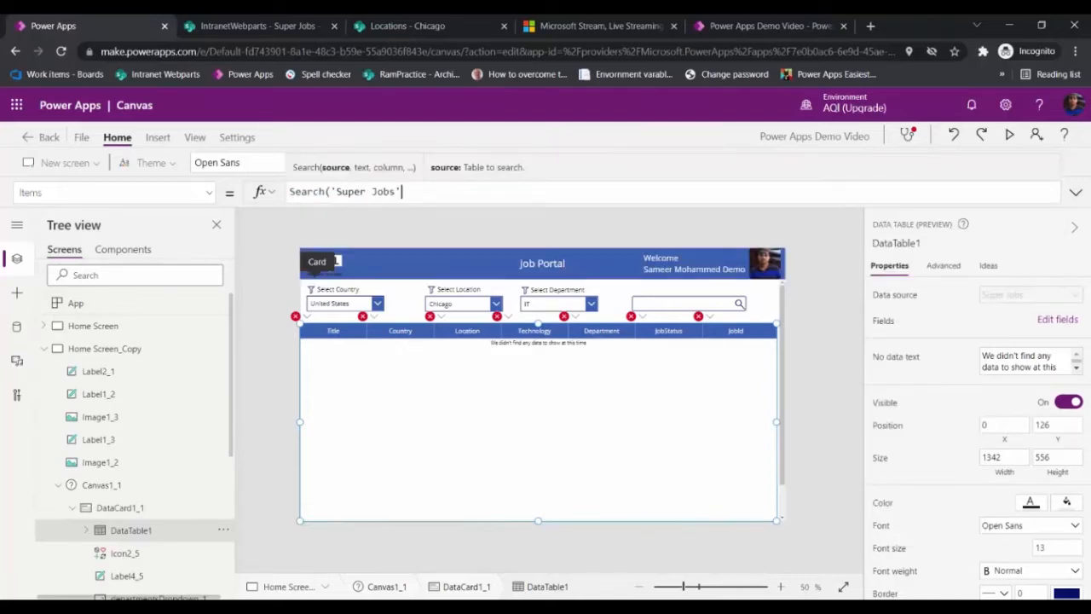
pyautogui.write(',')
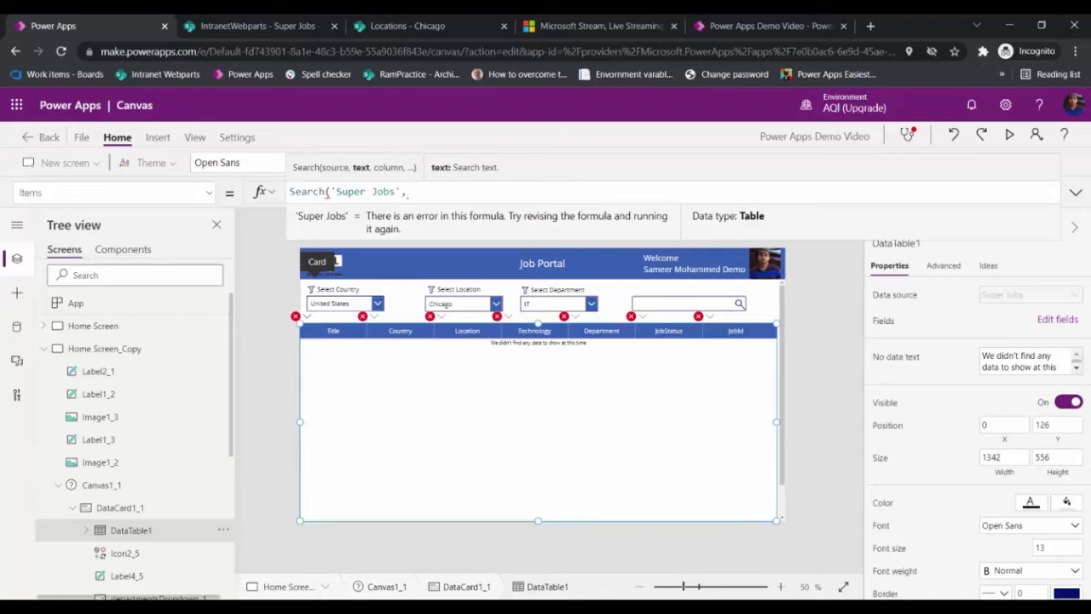
# Step: Select the search text input and copy its name, searchTextInput_1
pyautogui.click(735, 309)
pyautogui.click(911, 243)
pyautogui.hotkey('ctrl', 'c')
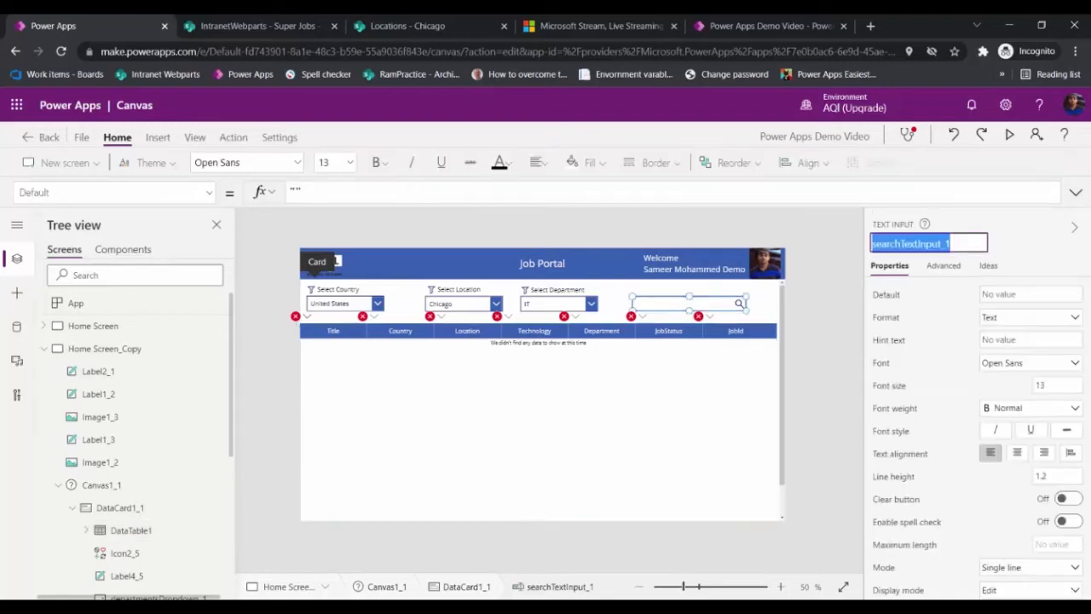
pyautogui.press('Return')
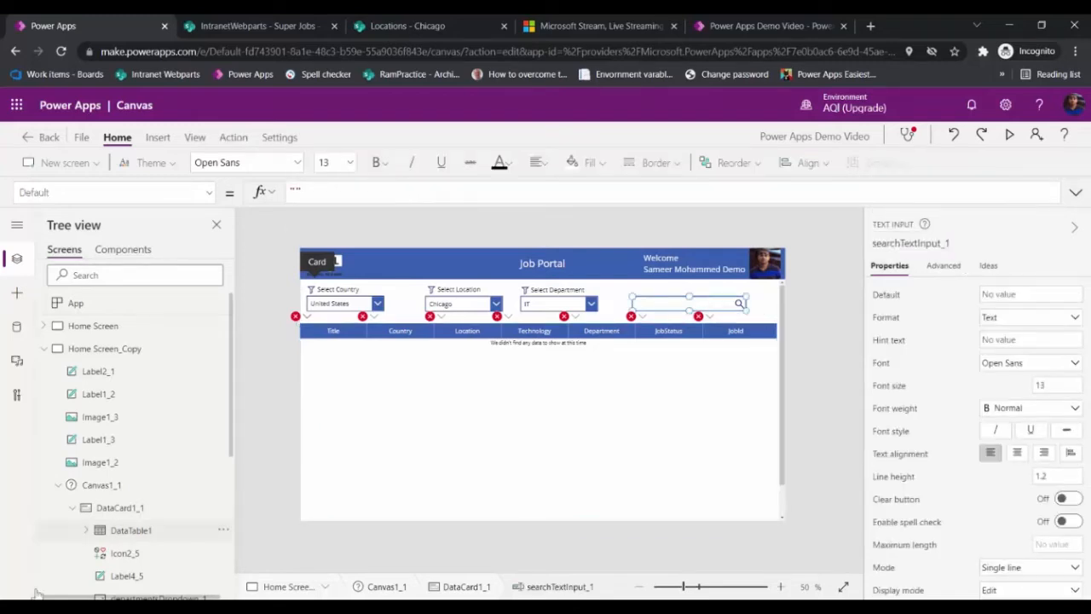
# Step: Complete the data table's Items as Search('Super Jobs',searchTextInput_1.Text,"Title")
pyautogui.click(130, 530)
pyautogui.hotkey('ctrl', 'v')
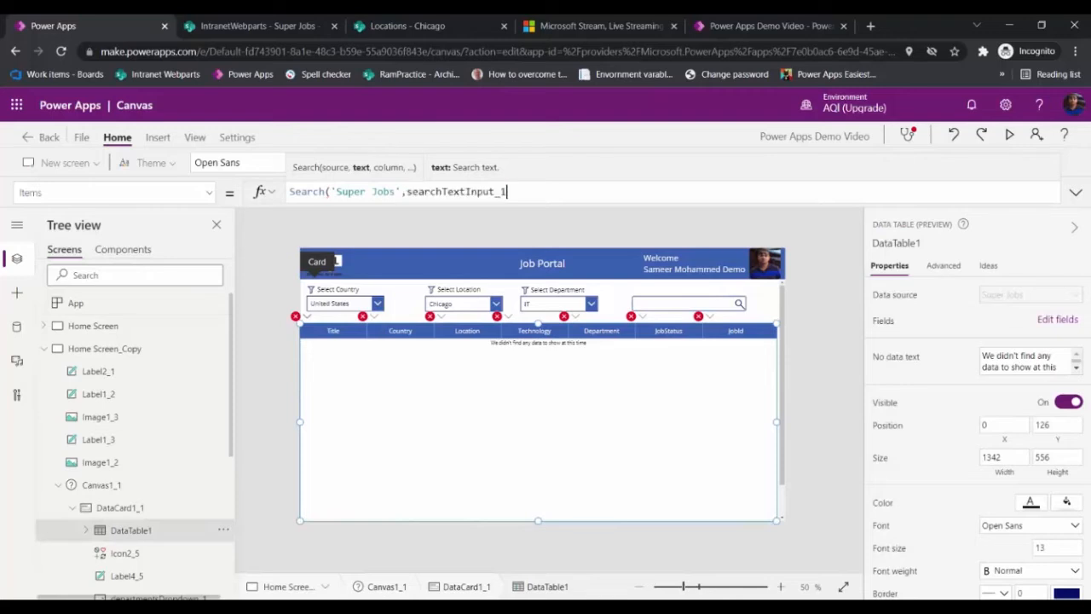
pyautogui.write('.')
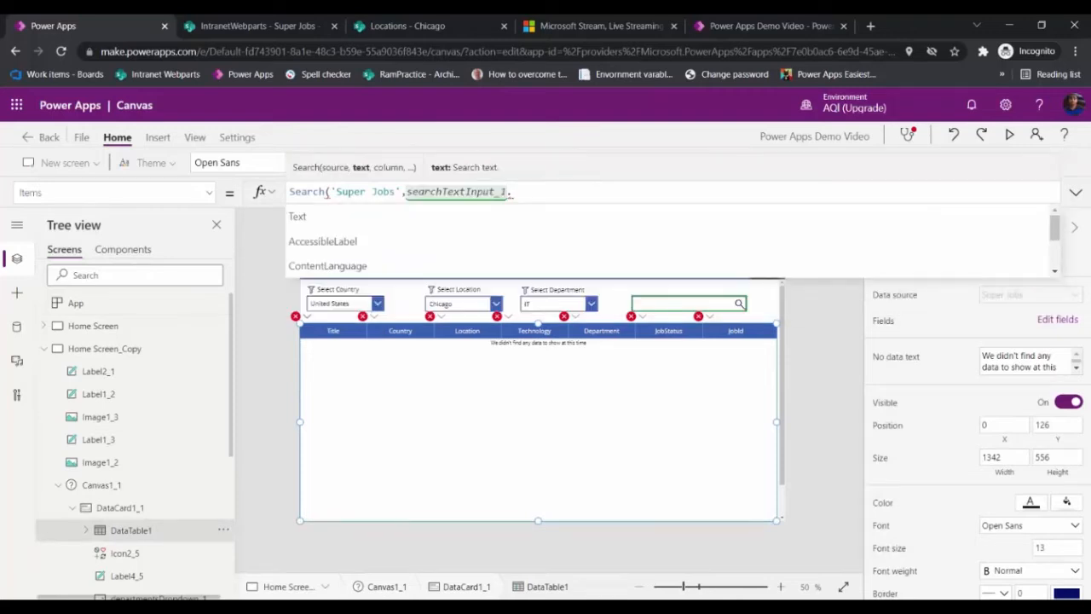
pyautogui.press('Tab')
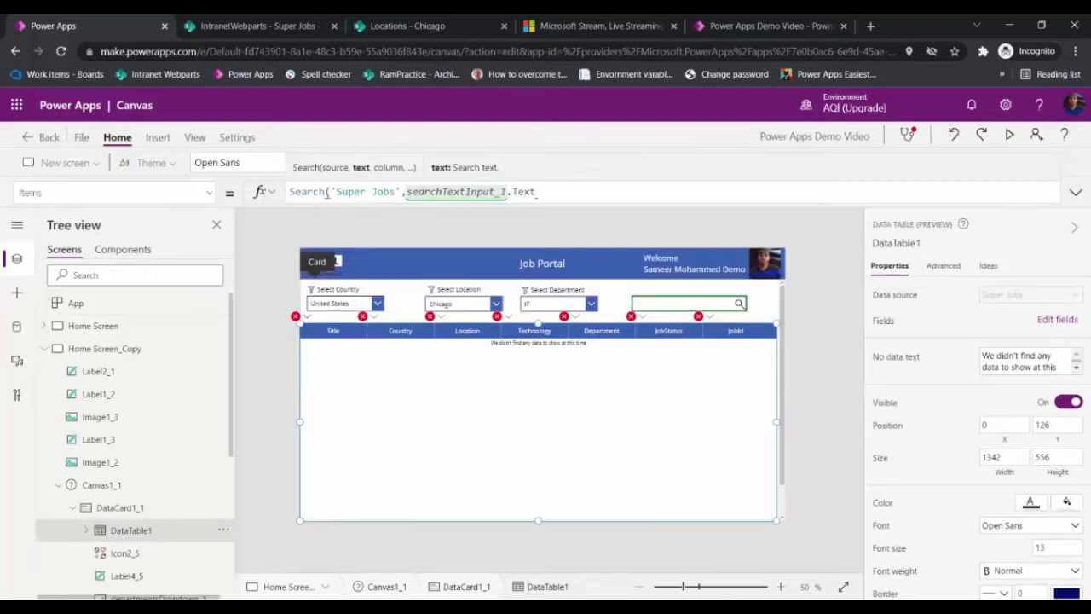
pyautogui.write(',Ti')
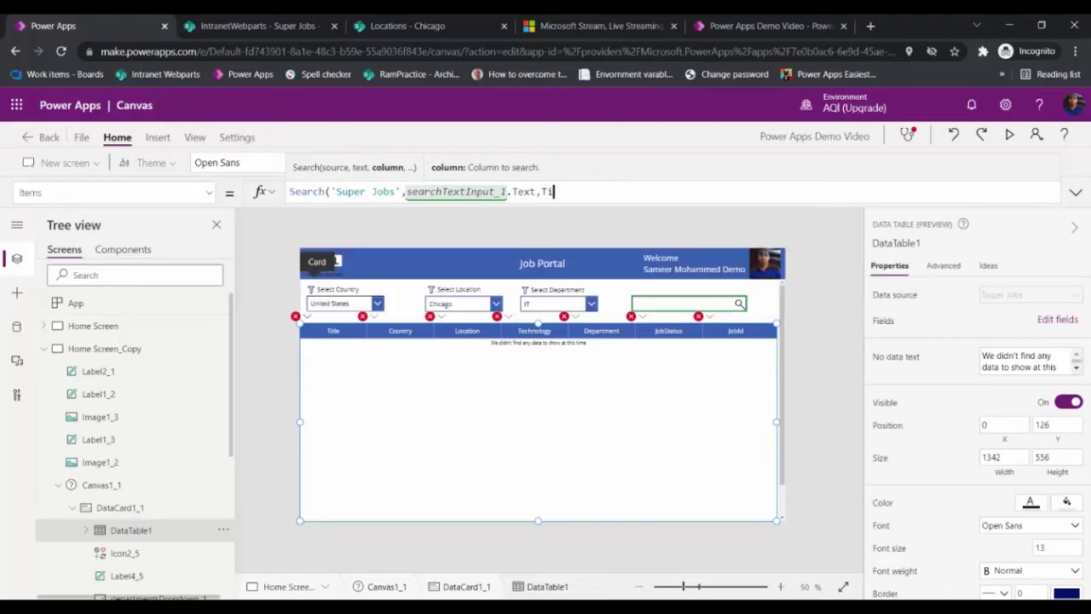
pyautogui.write('tle"')
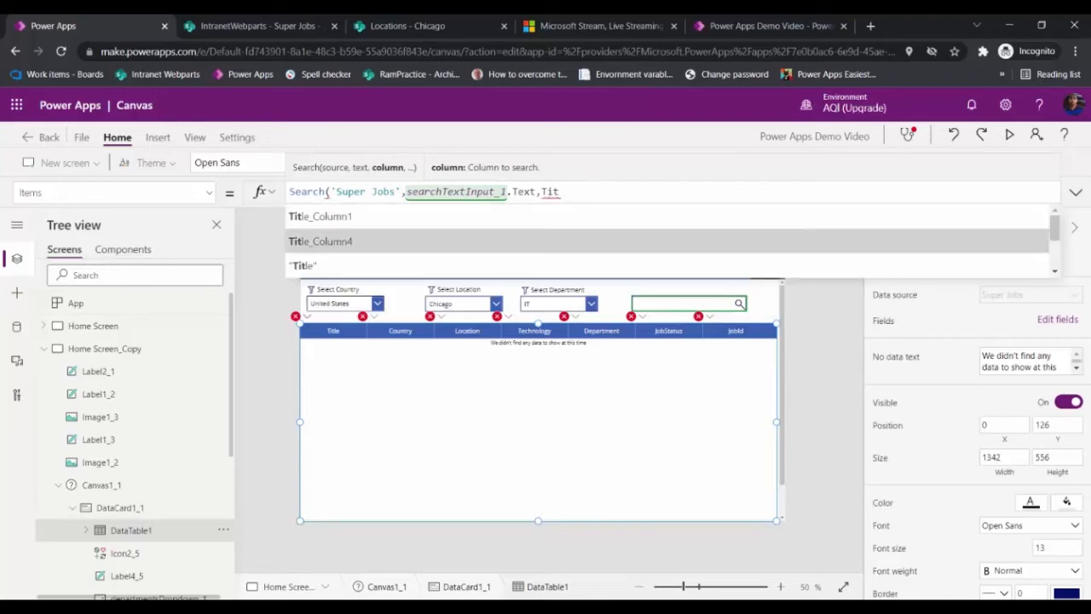
pyautogui.click(304, 265)
pyautogui.write(')')
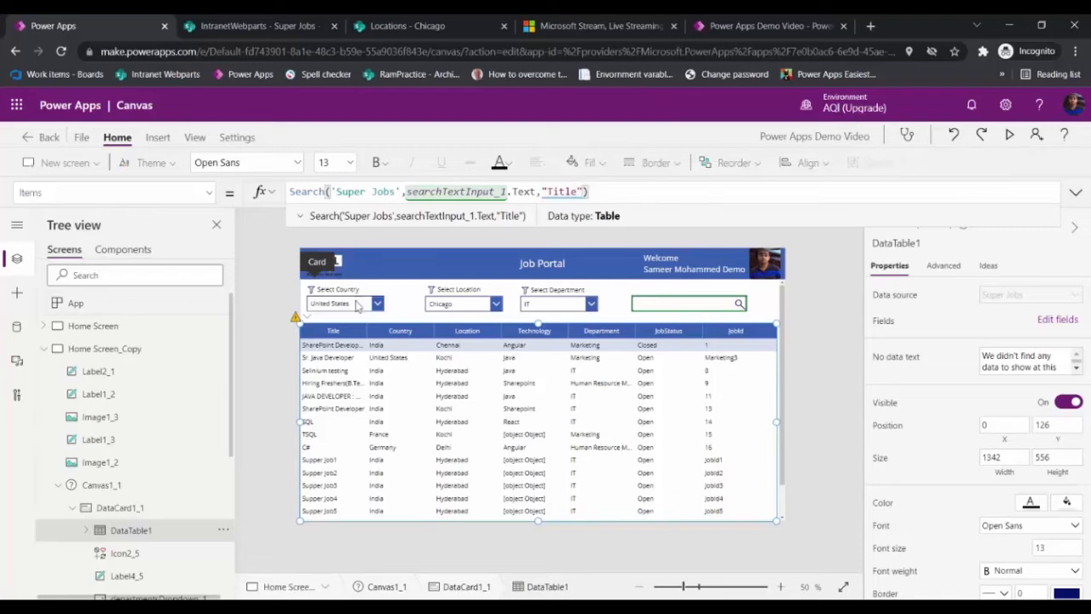
# Step: Preview the app and enter sharepoin in the search box to test the filtering
pyautogui.click(1012, 136)
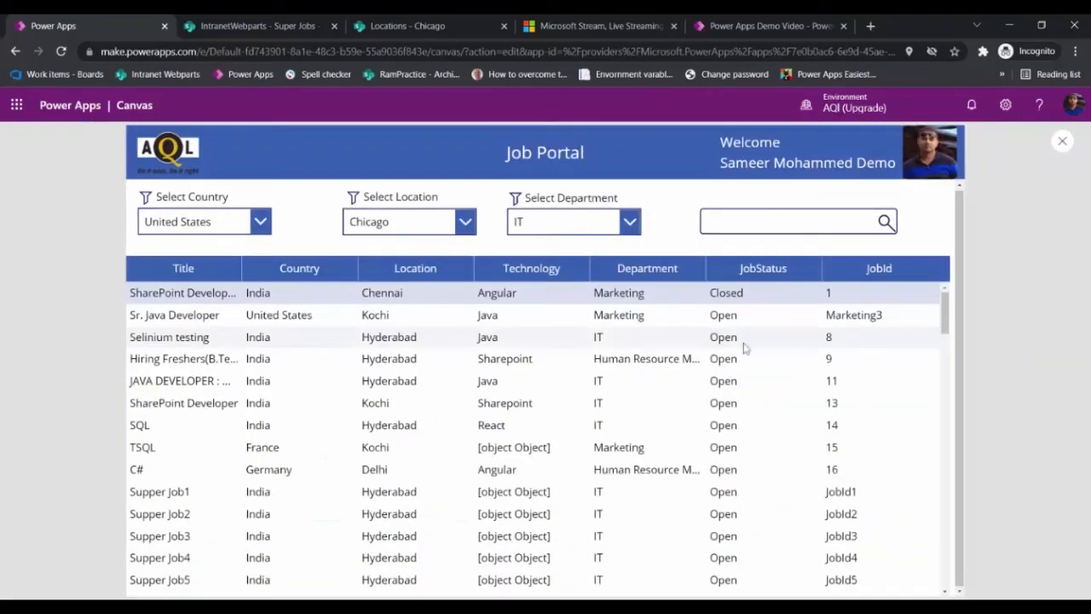
pyautogui.click(789, 222)
pyautogui.write('shar')
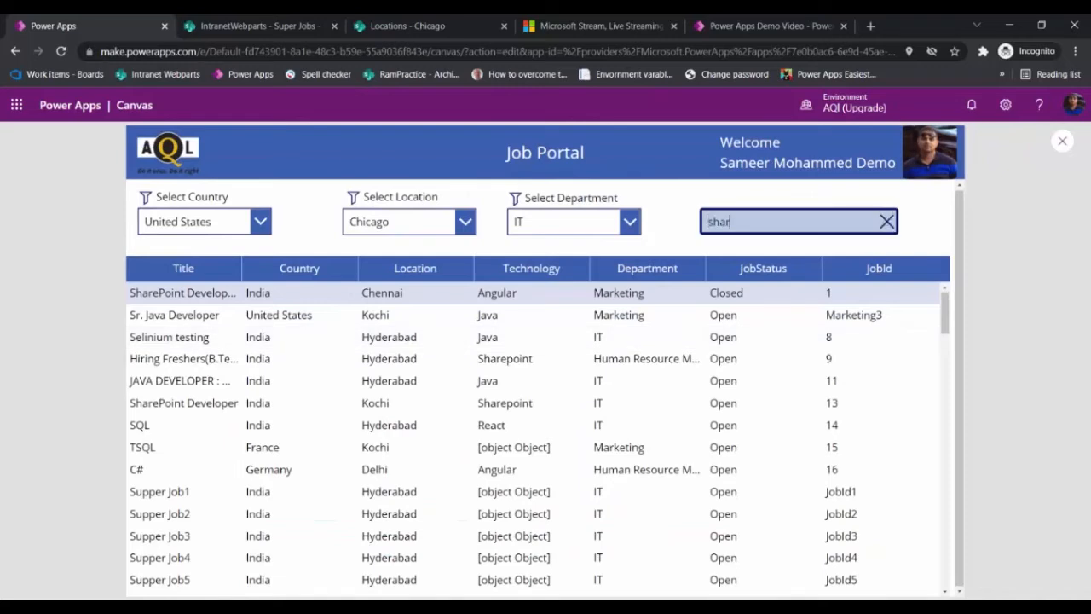
pyautogui.write('epoin')
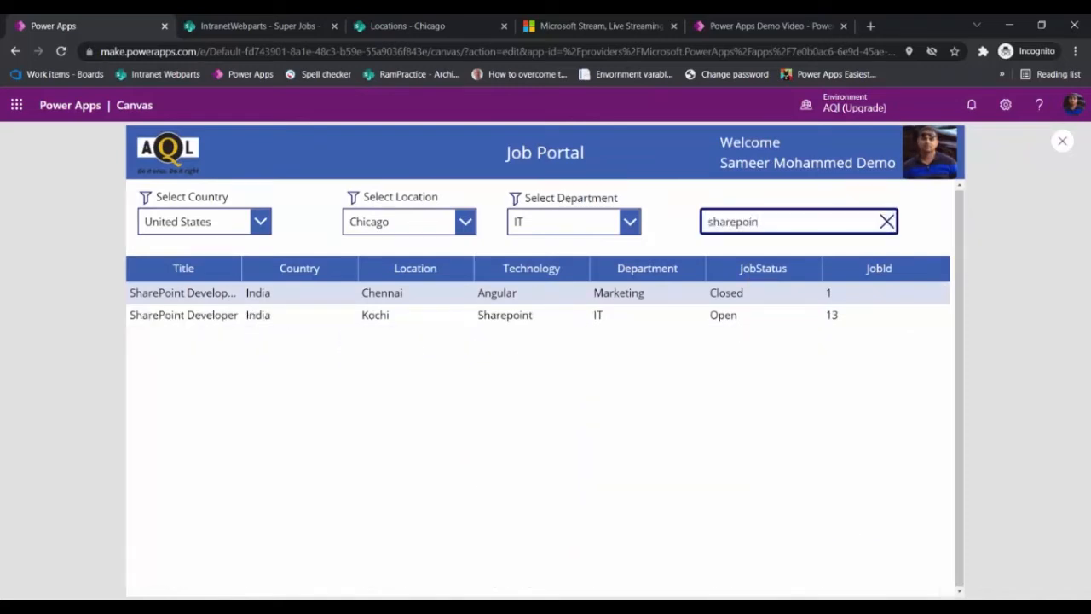
# Step: Switch to the Super Jobs SharePoint list and clear its Location filter
pyautogui.click(401, 26)
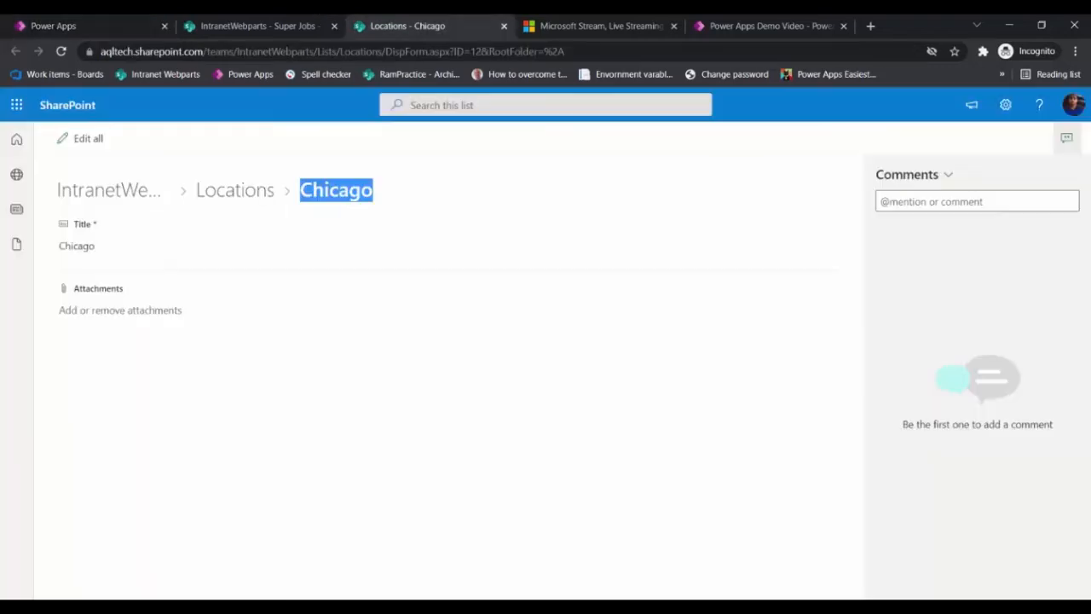
pyautogui.click(259, 25)
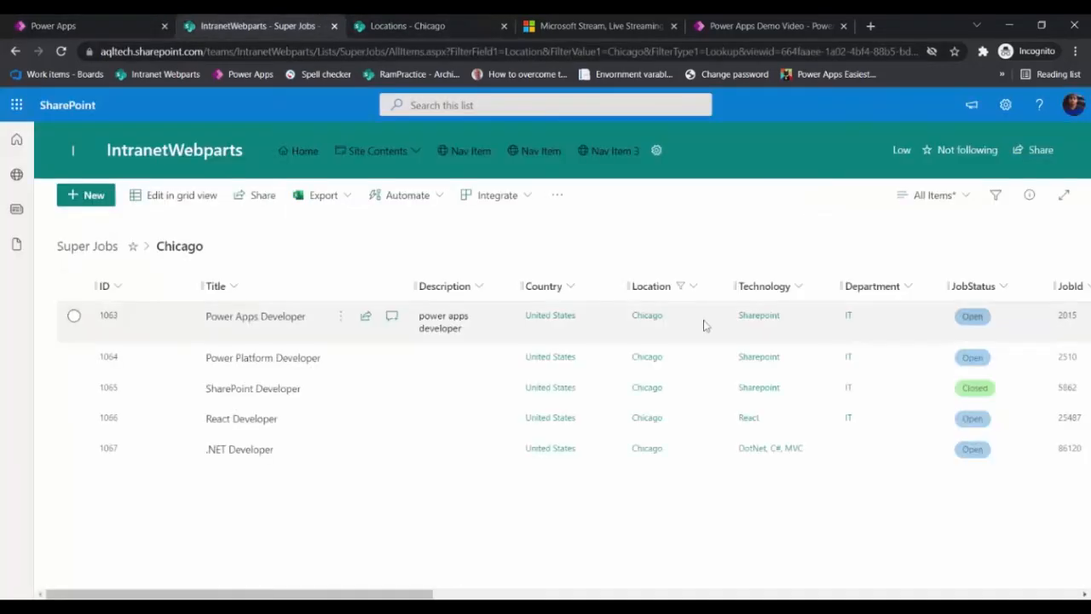
pyautogui.click(723, 287)
pyautogui.click(671, 365)
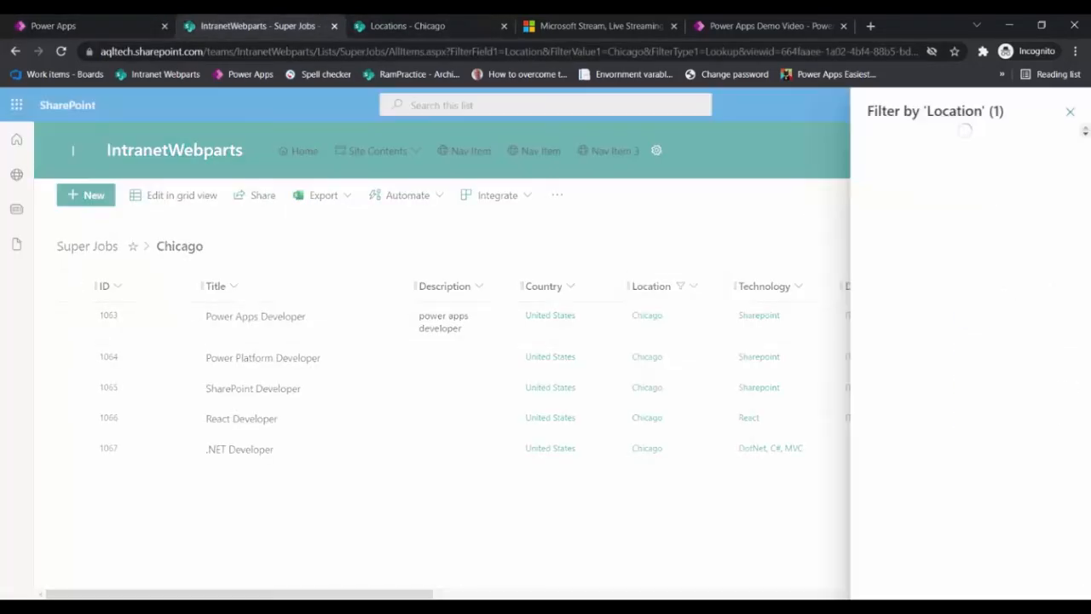
pyautogui.click(980, 428)
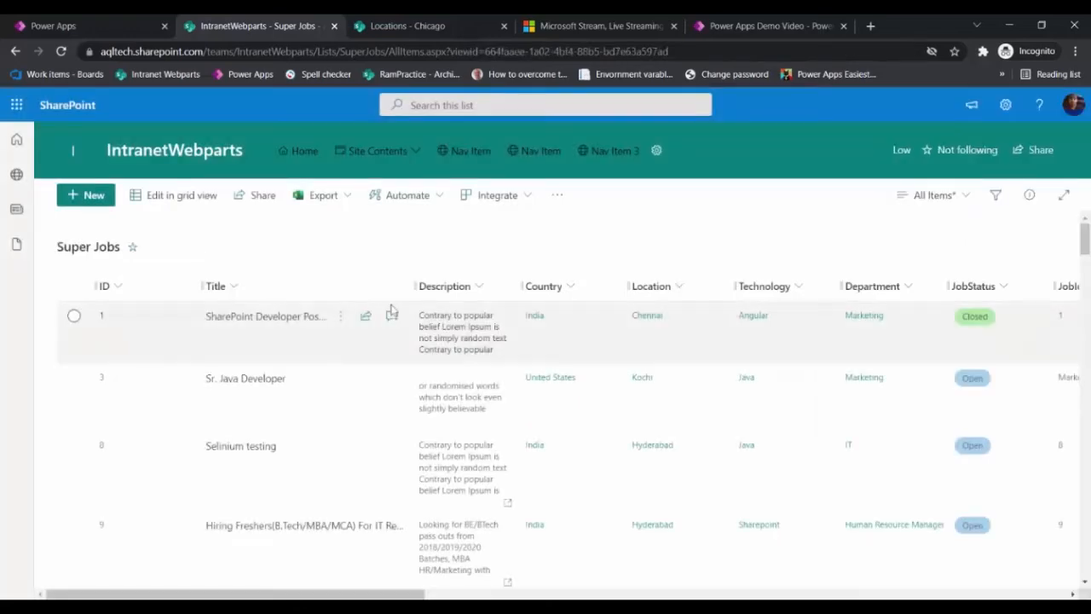
# Step: Filter the Super Jobs list's Title column to SharePoint Developer for comparison
pyautogui.click(206, 287)
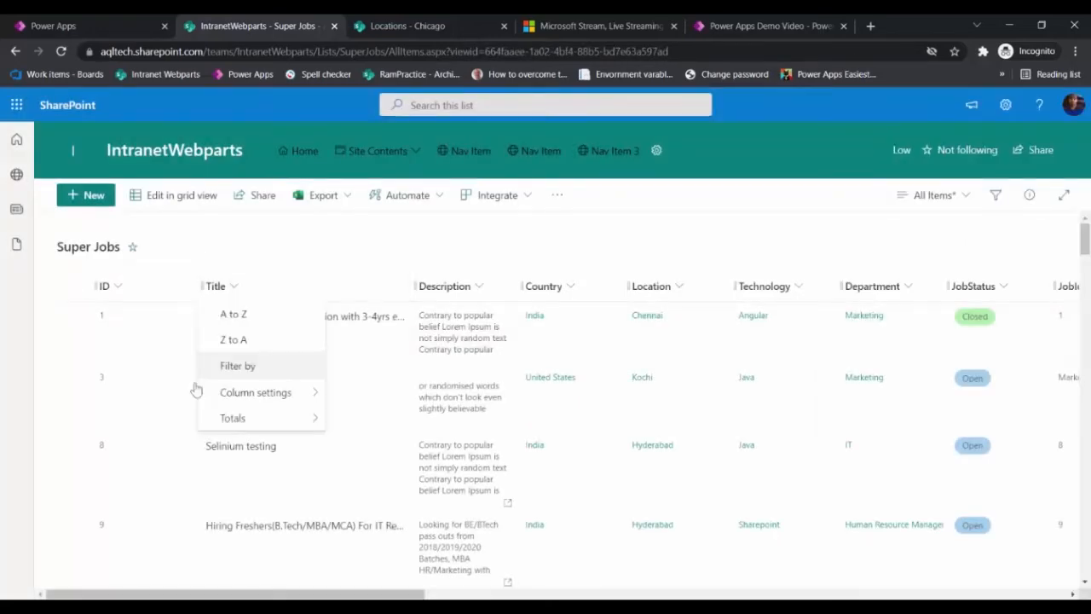
pyautogui.click(236, 365)
pyautogui.click(965, 151)
pyautogui.write('sharepo')
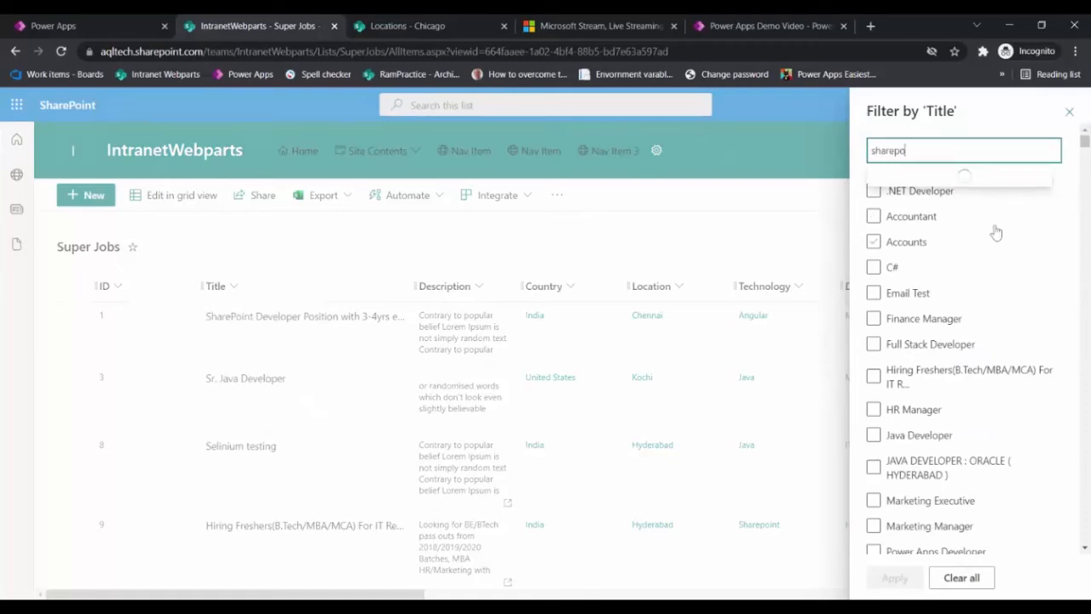
pyautogui.click(1048, 204)
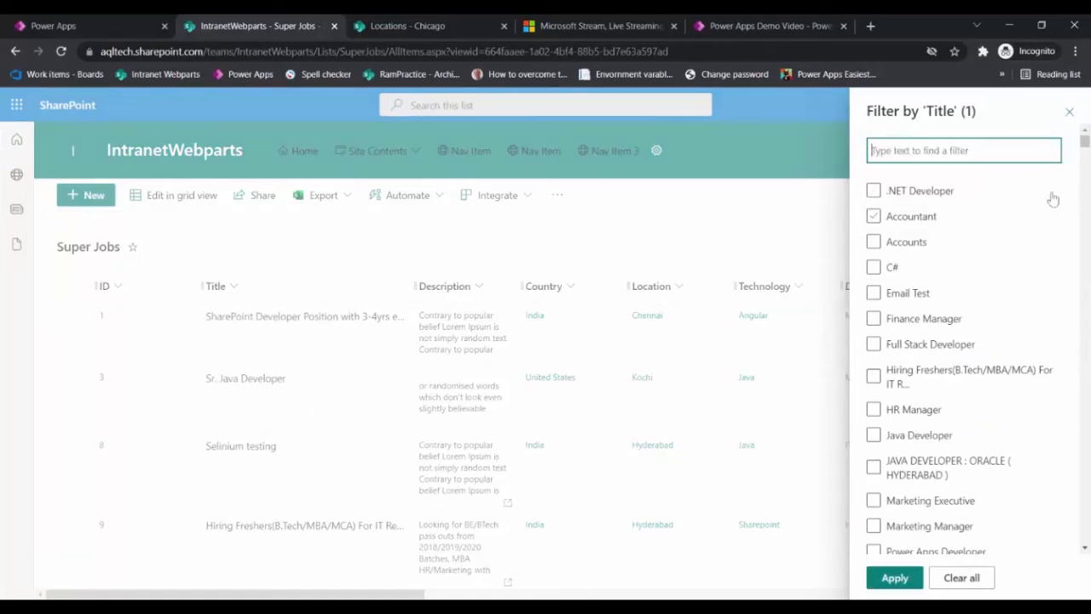
pyautogui.scroll(-5, 1012, 429)
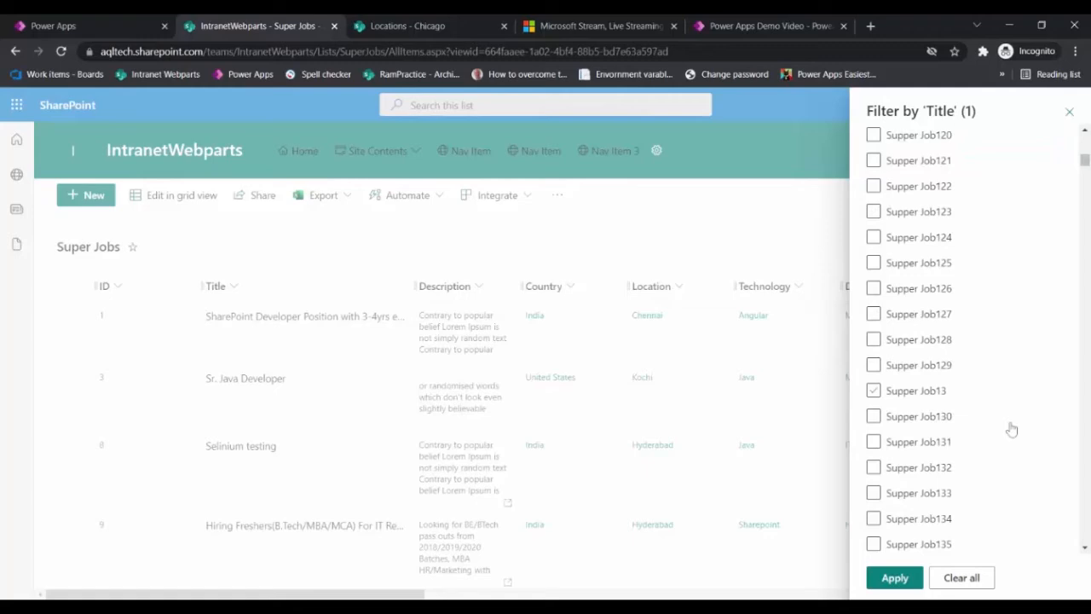
pyautogui.scroll(-5, 1012, 430)
pyautogui.scroll(-10, 1008, 512)
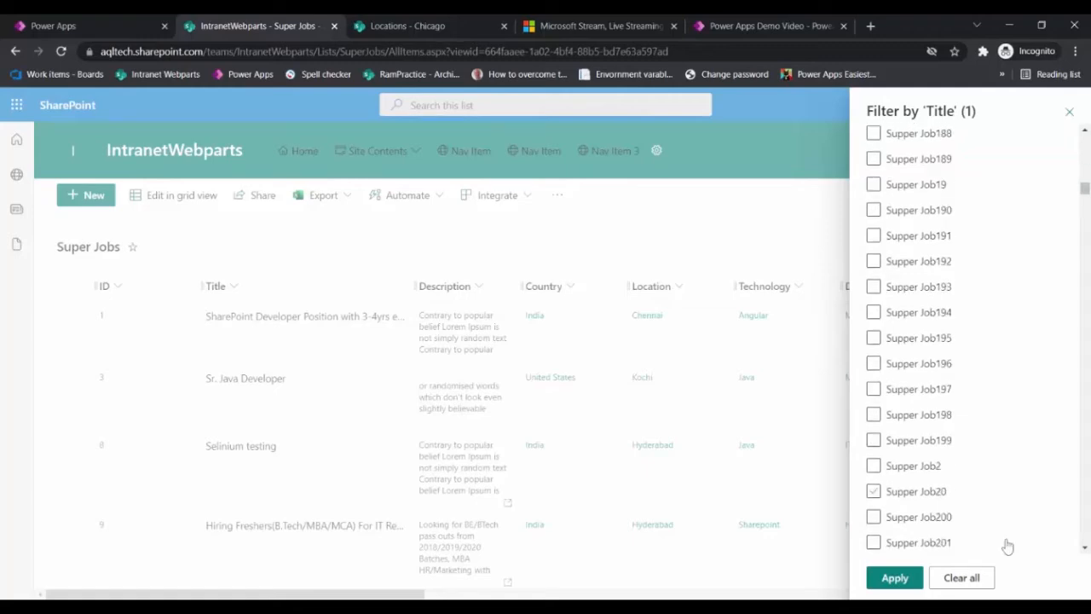
pyautogui.click(894, 577)
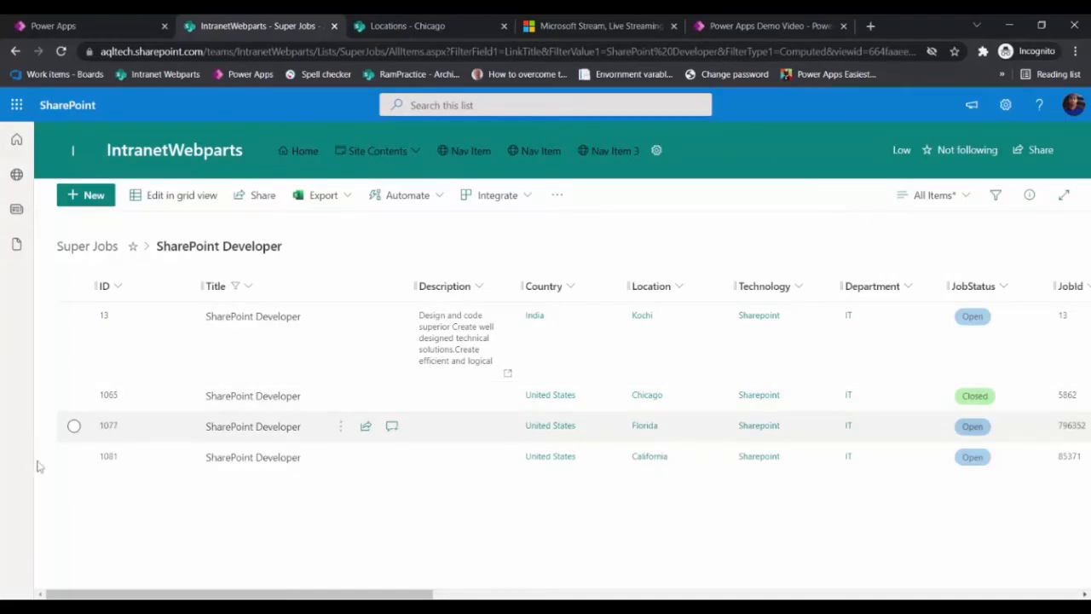
# Step: Return to the app editor and expand the data table's Items formula
pyautogui.hotkey('ctrl', 'shift', 'Tab')
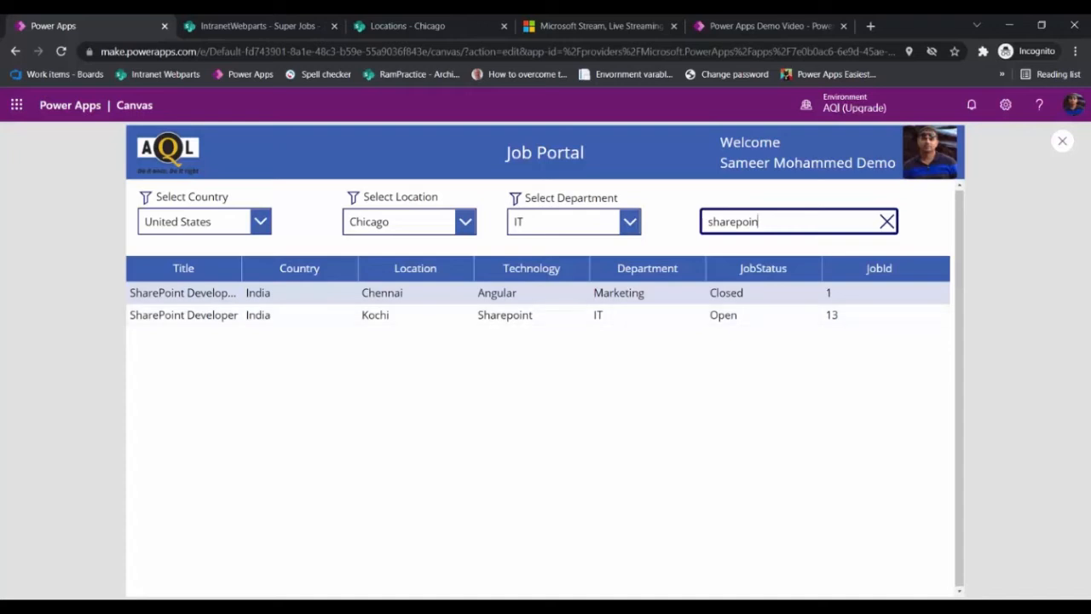
pyautogui.press('Escape')
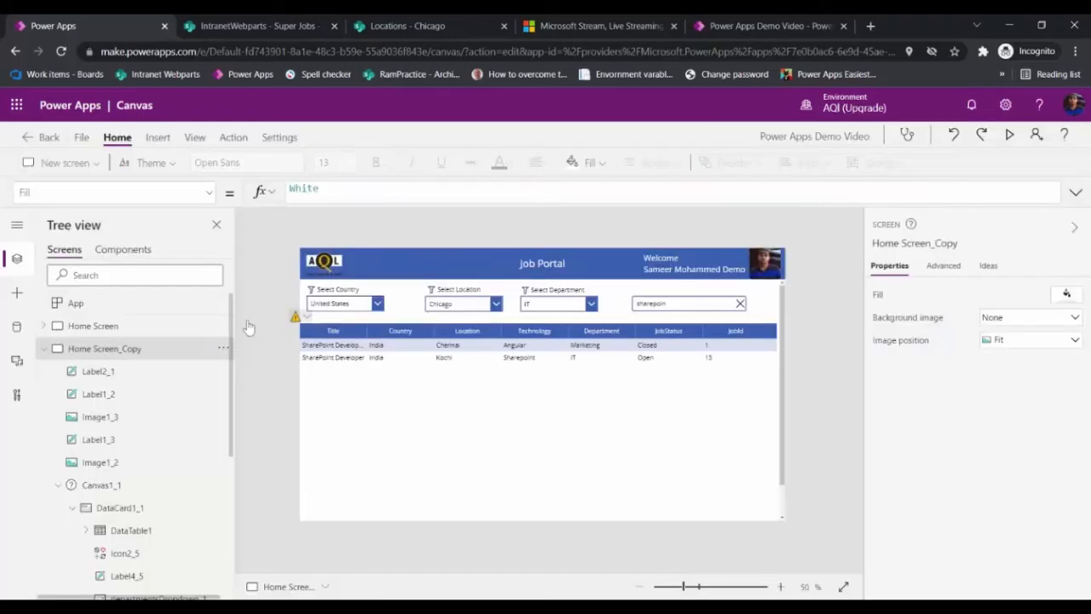
pyautogui.click(296, 317)
pyautogui.click(324, 335)
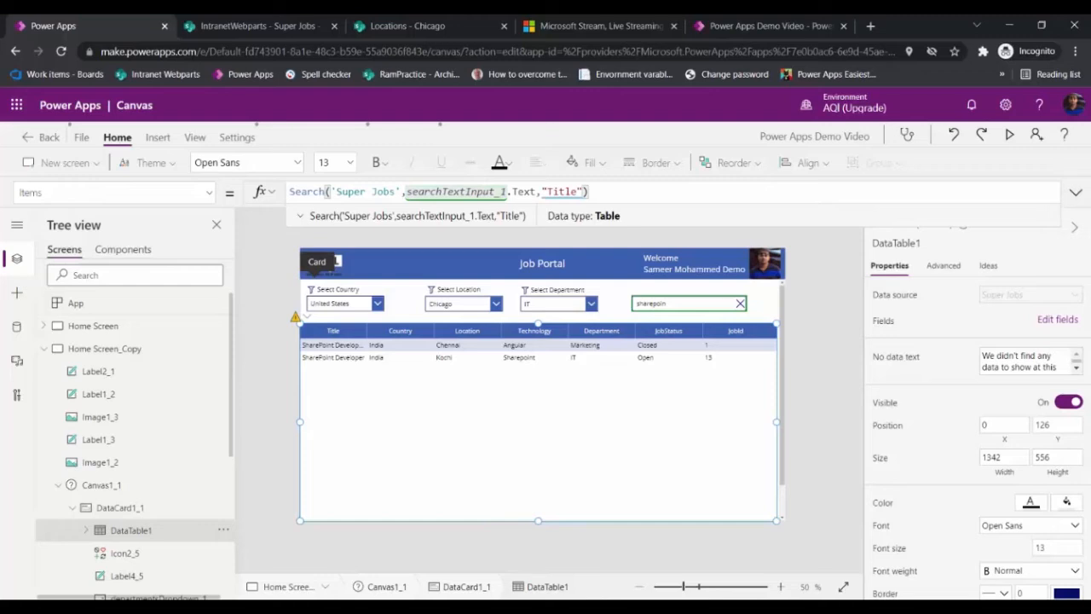
pyautogui.click(1076, 192)
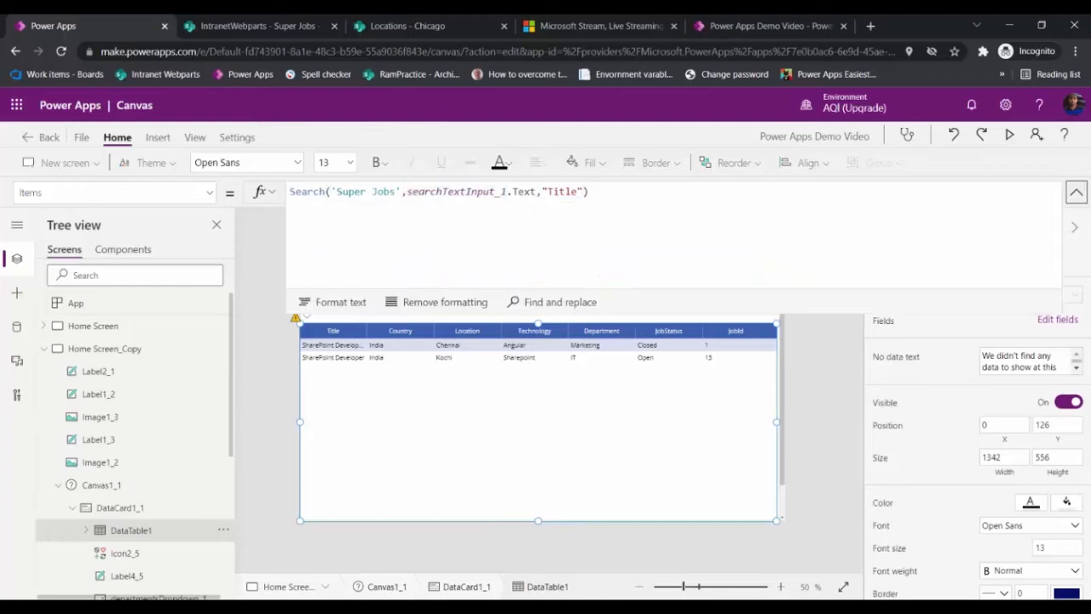
# Step: Replace the data table's Items formula with Filter('Super Jobs', StartsWith(Title, searchTextInput_1.Text))
pyautogui.hotkey('ctrl', 'a')
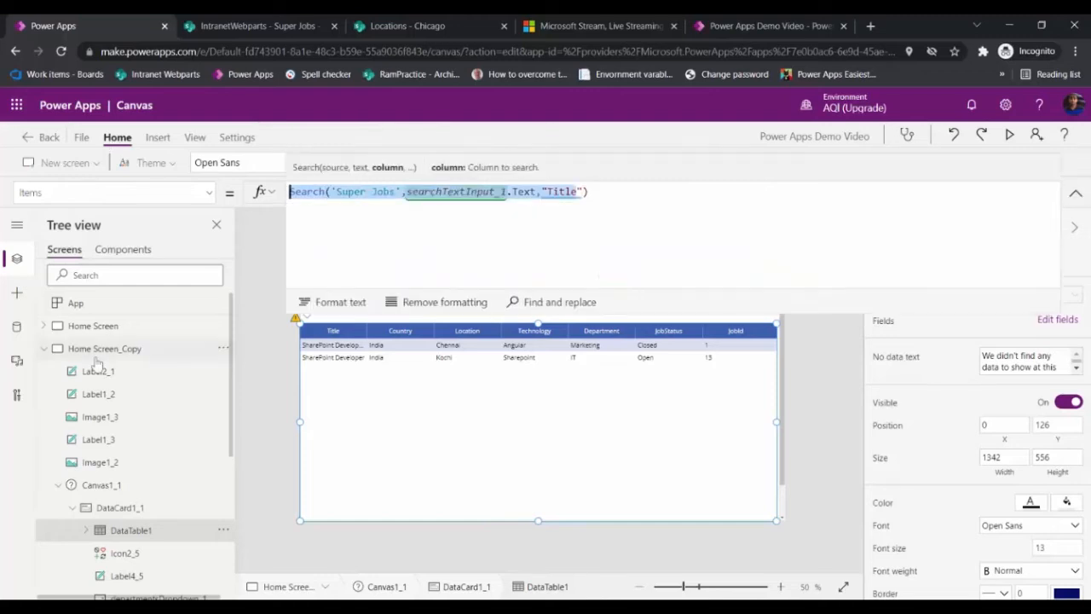
pyautogui.press('Delete')
pyautogui.press('Delete')
pyautogui.press('Delete')
pyautogui.write('F')
pyautogui.write('lt')
pyautogui.write('i')
pyautogui.click(302, 192)
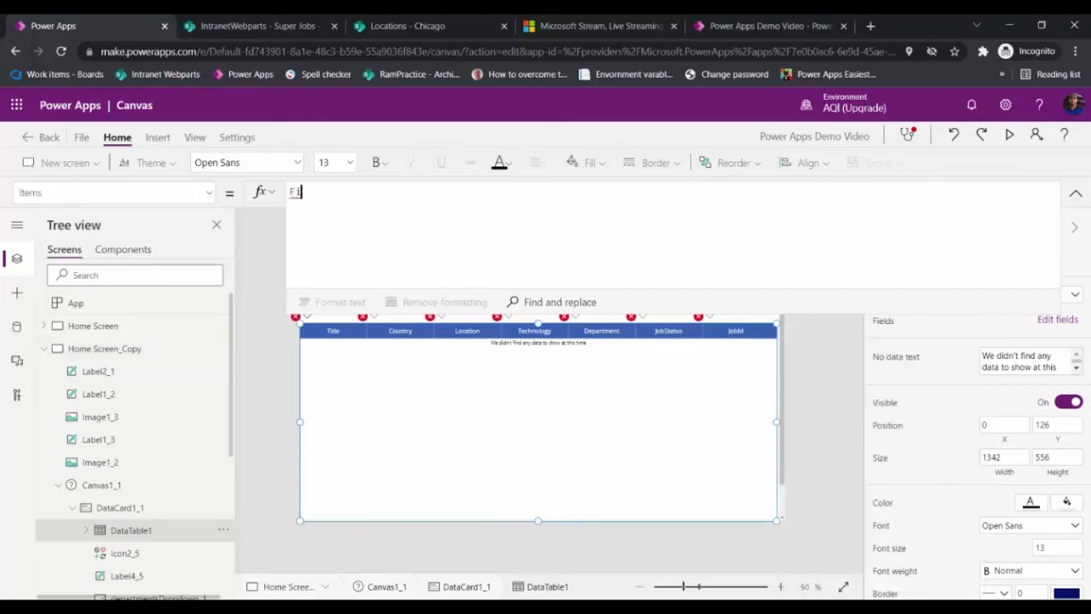
pyautogui.write('lt')
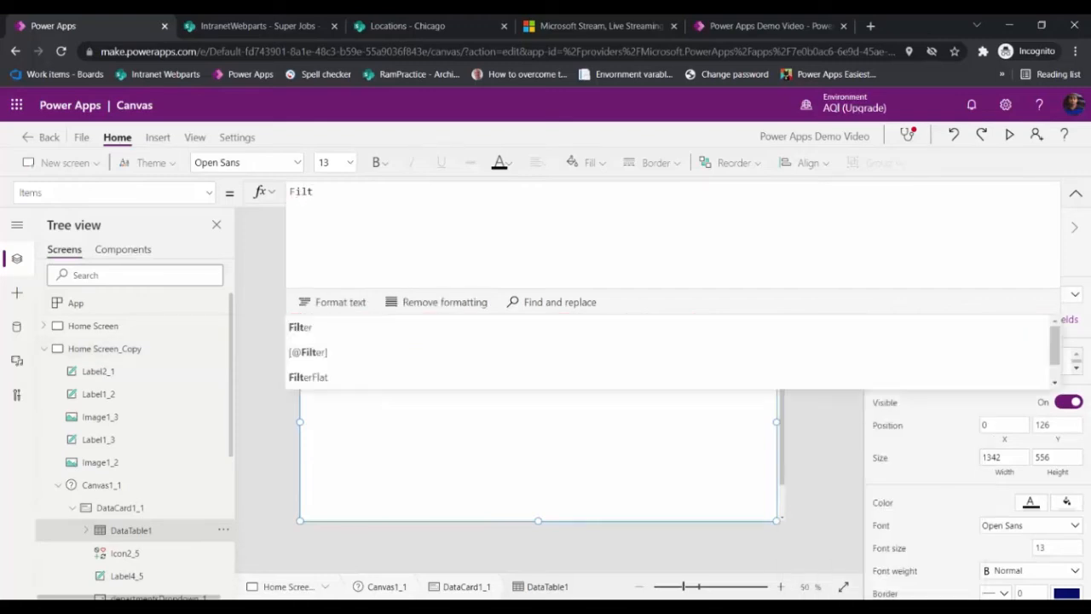
pyautogui.press('Tab')
pyautogui.write('S')
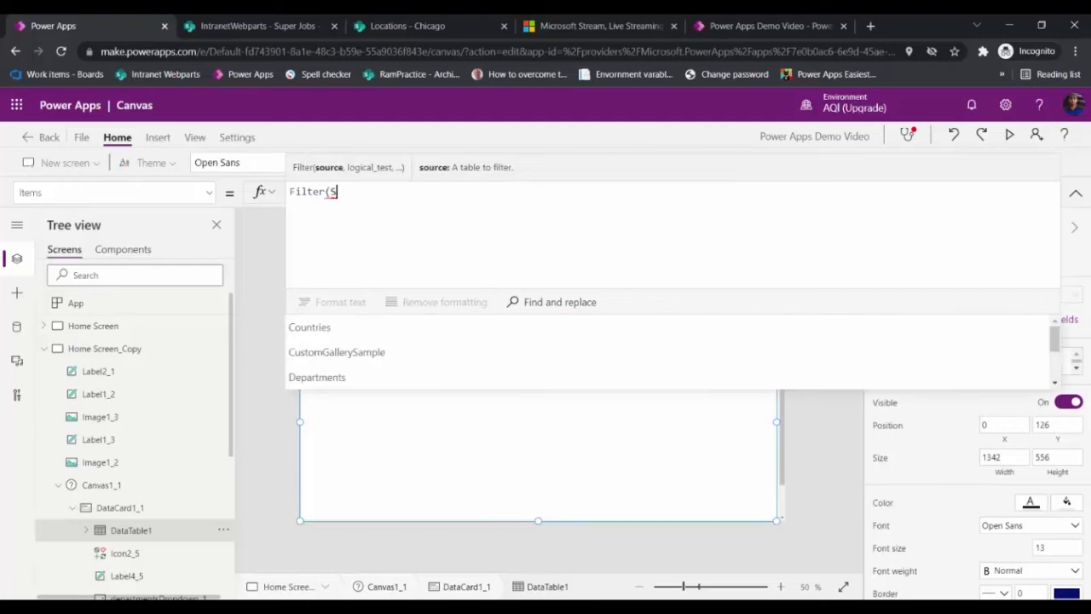
pyautogui.write('up')
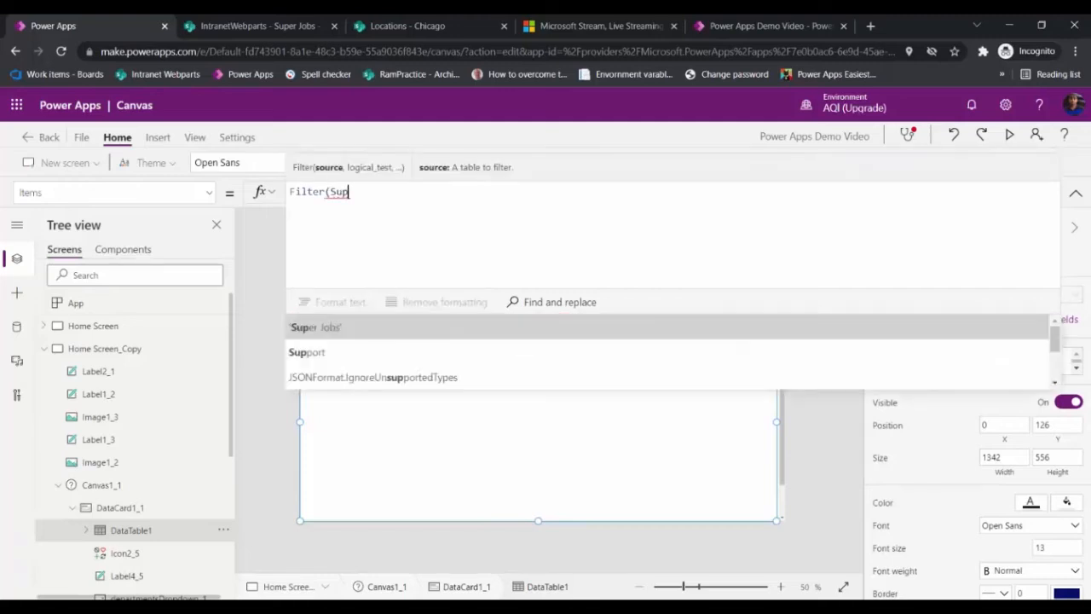
pyautogui.press('Tab')
pyautogui.write(', ')
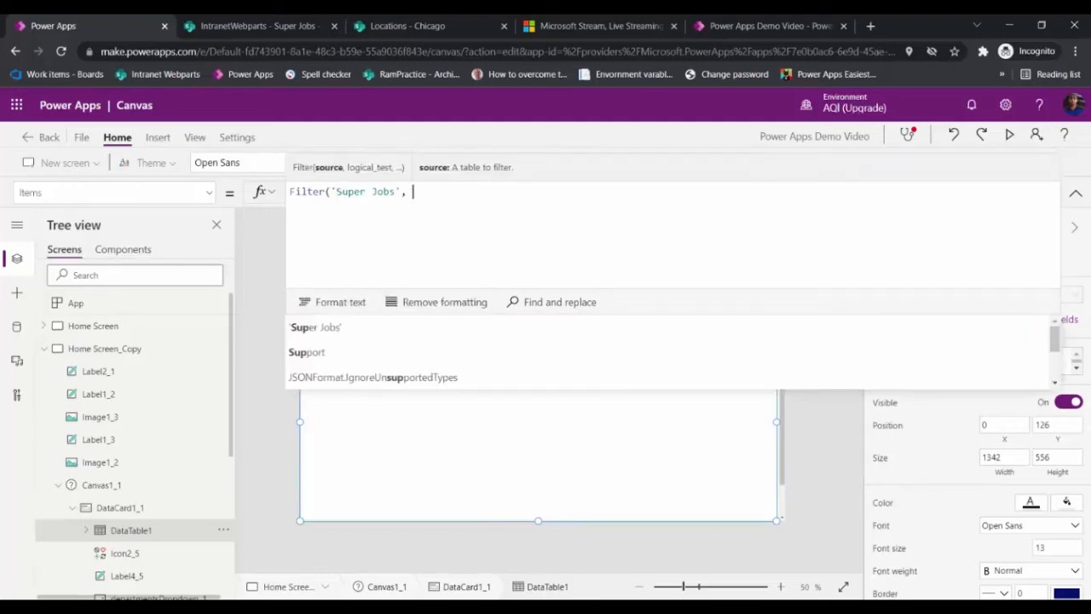
pyautogui.write('startsWith(')
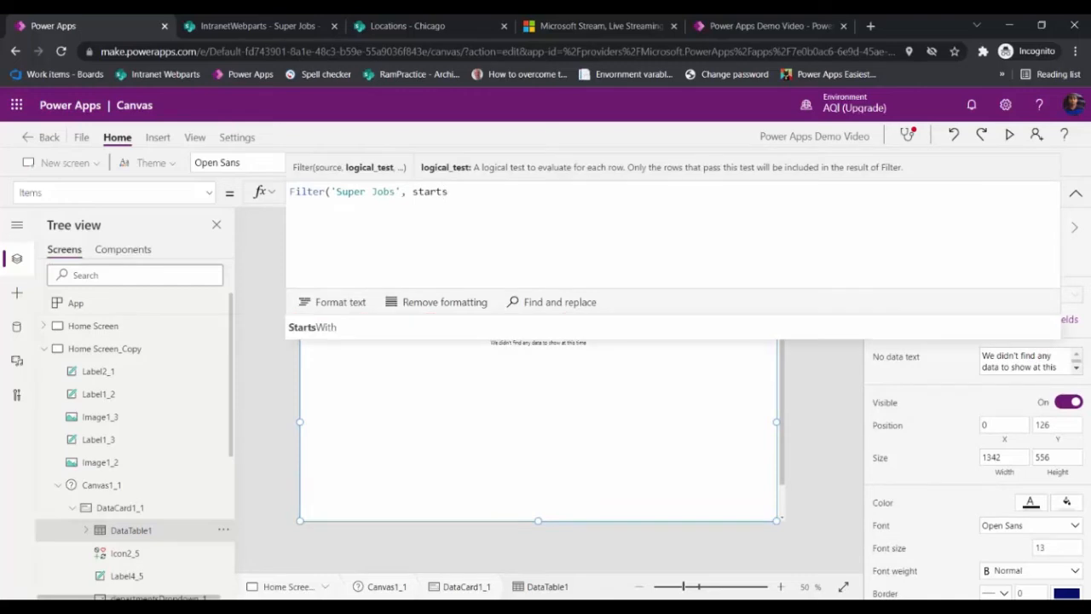
pyautogui.press('Tab')
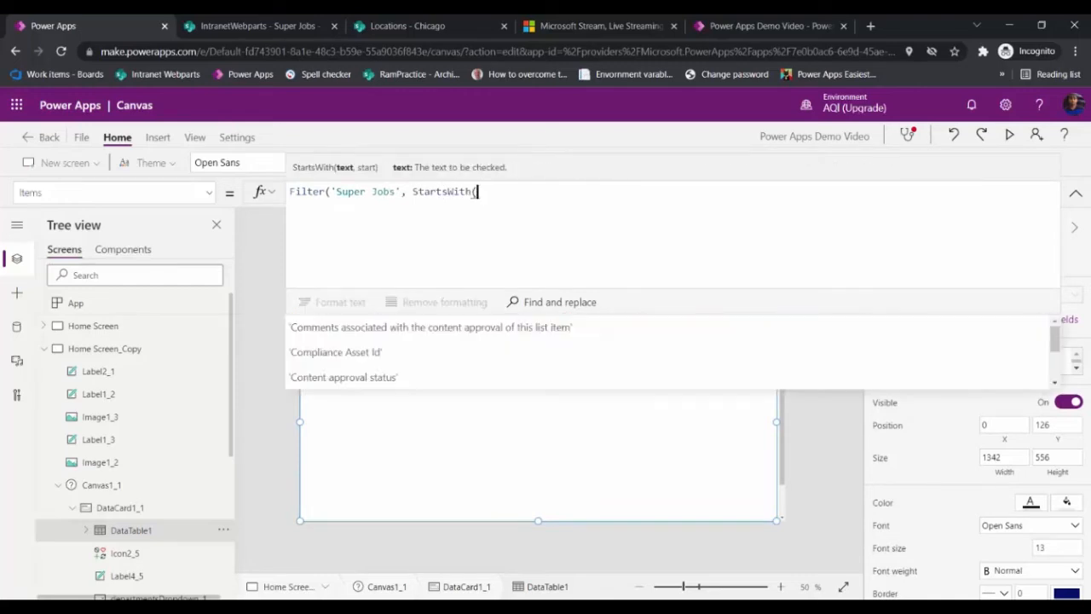
pyautogui.write('searchTextInput_1')
pyautogui.write('.')
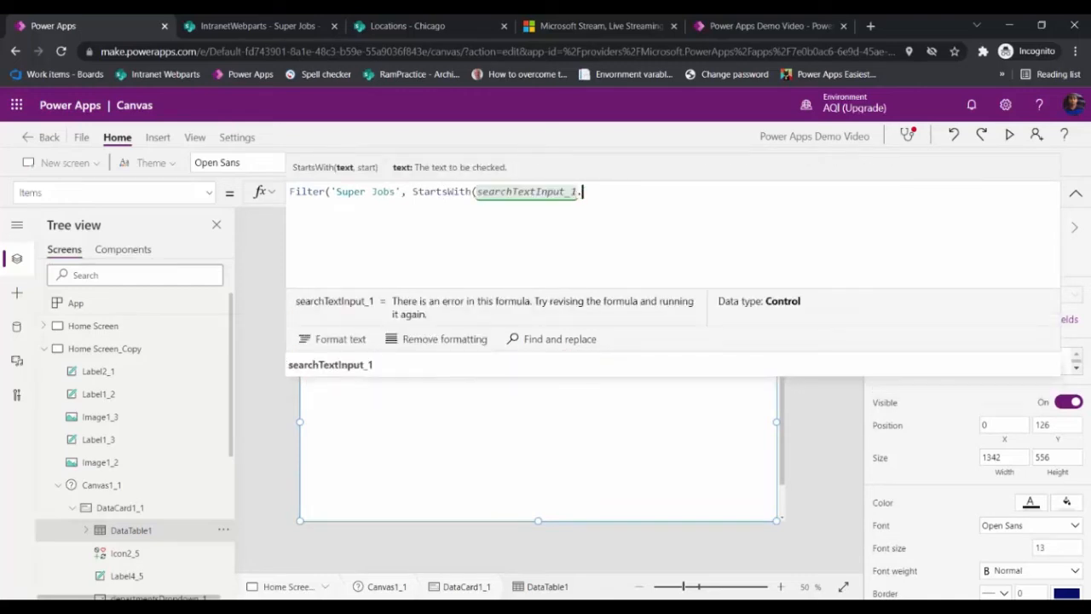
pyautogui.click(537, 192)
pyautogui.click(496, 192)
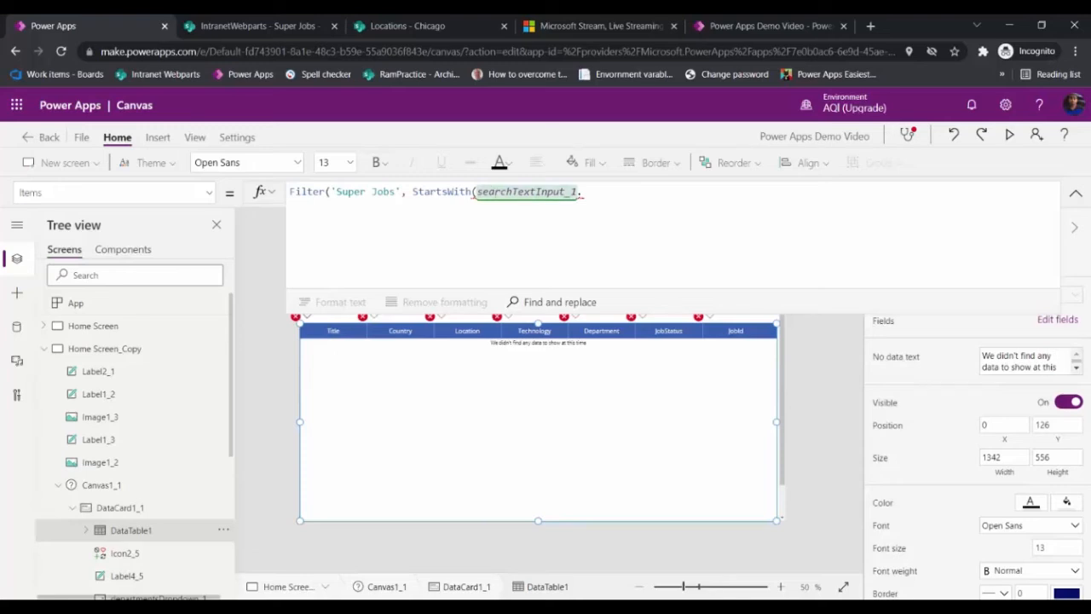
pyautogui.write('Title, ')
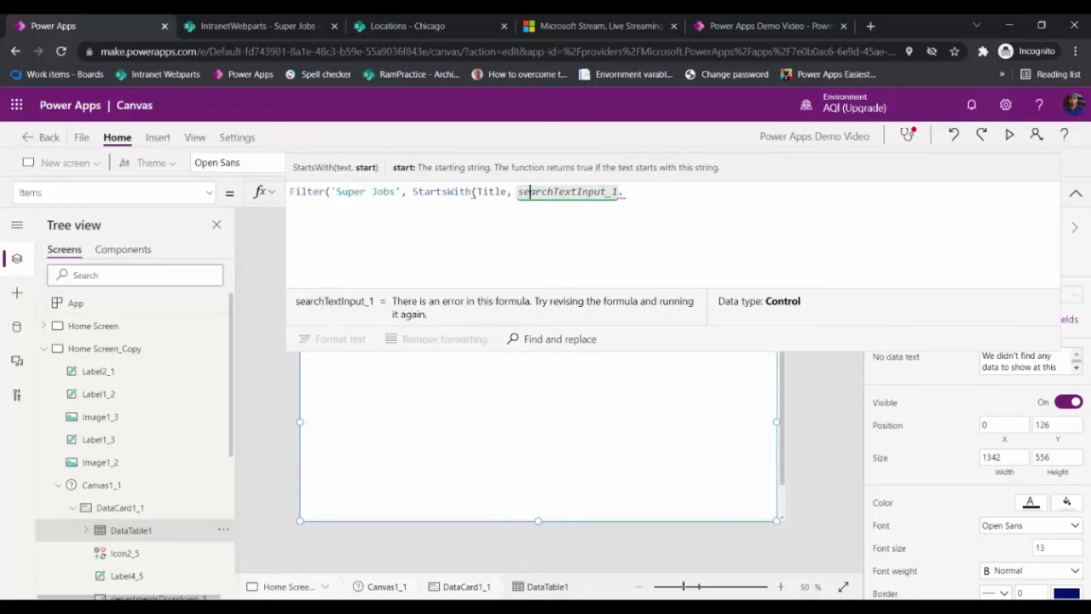
pyautogui.write('Text')
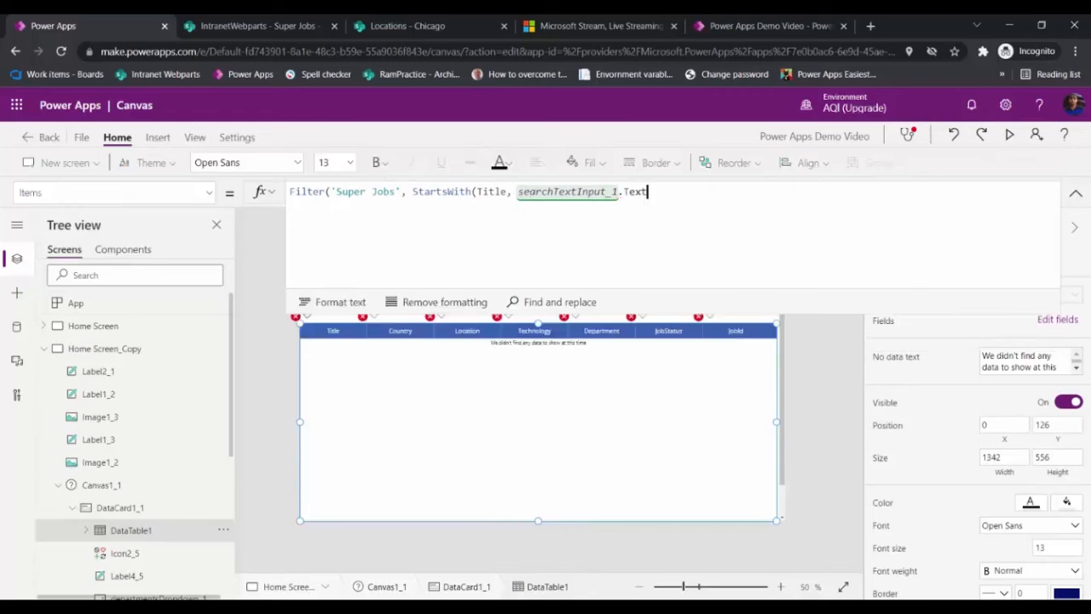
pyautogui.write('))')
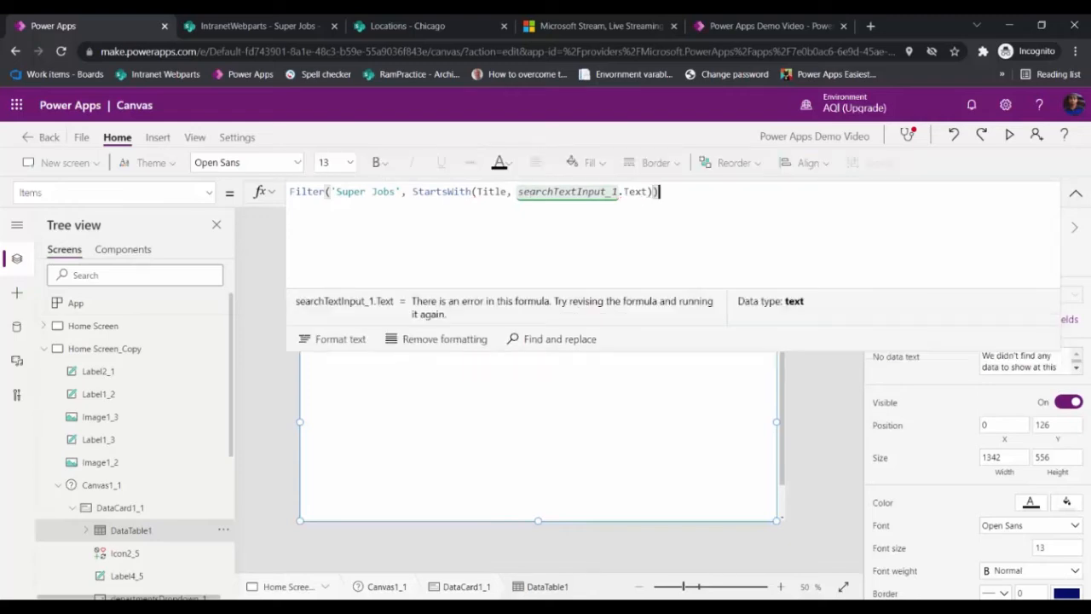
pyautogui.write(';')
pyautogui.hotkey('alt', 'Tab')
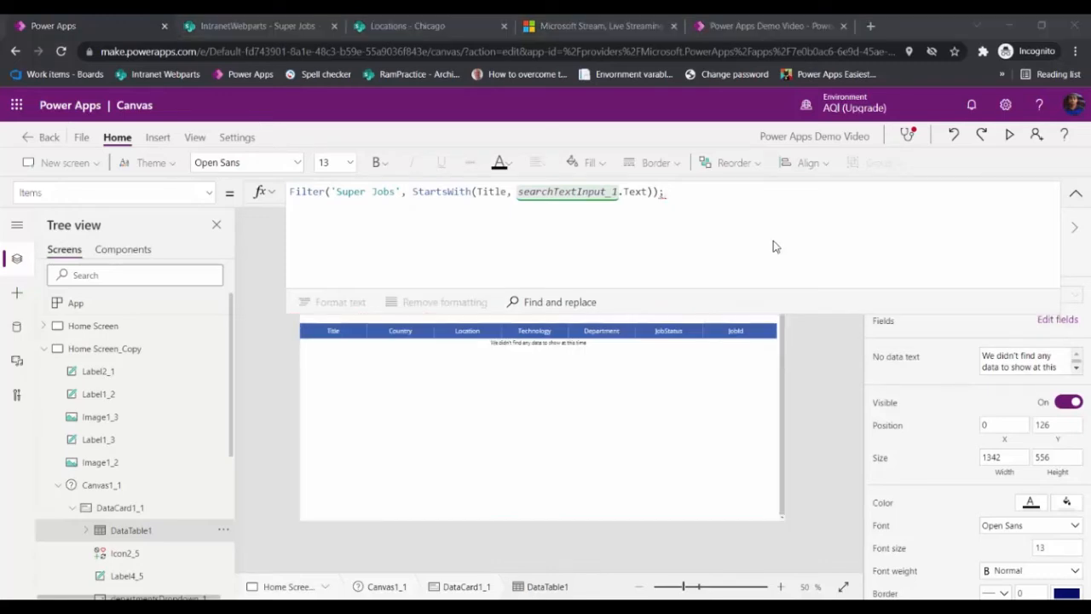
pyautogui.click(774, 242)
pyautogui.press('BackSpace')
pyautogui.click(1076, 192)
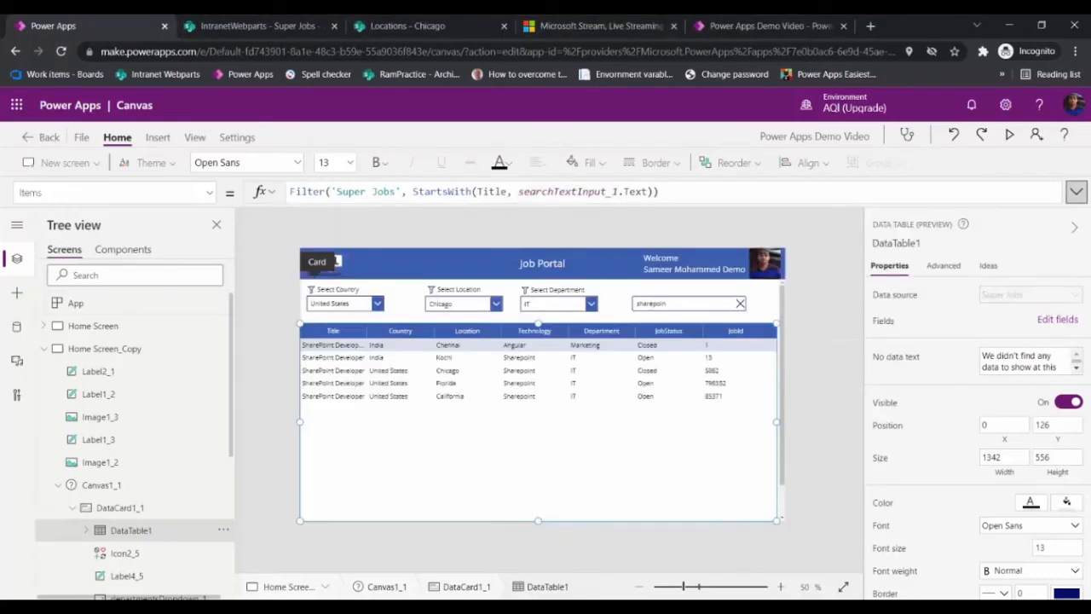
# Step: Preview the app and change the search text to sharepoint Developer to test the StartsWith filter
pyautogui.press('F5')
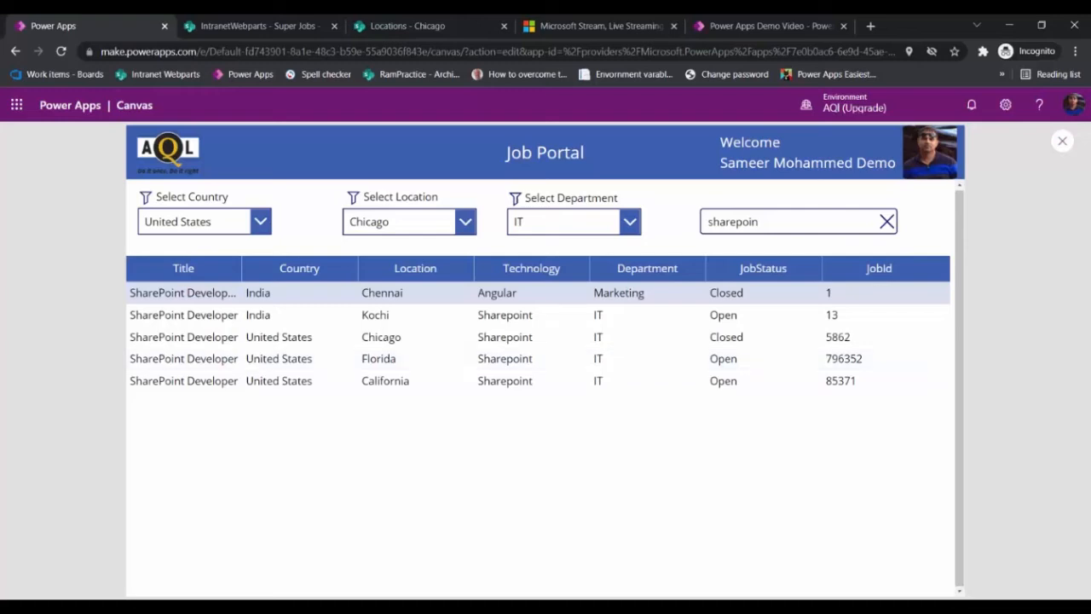
pyautogui.click(761, 222)
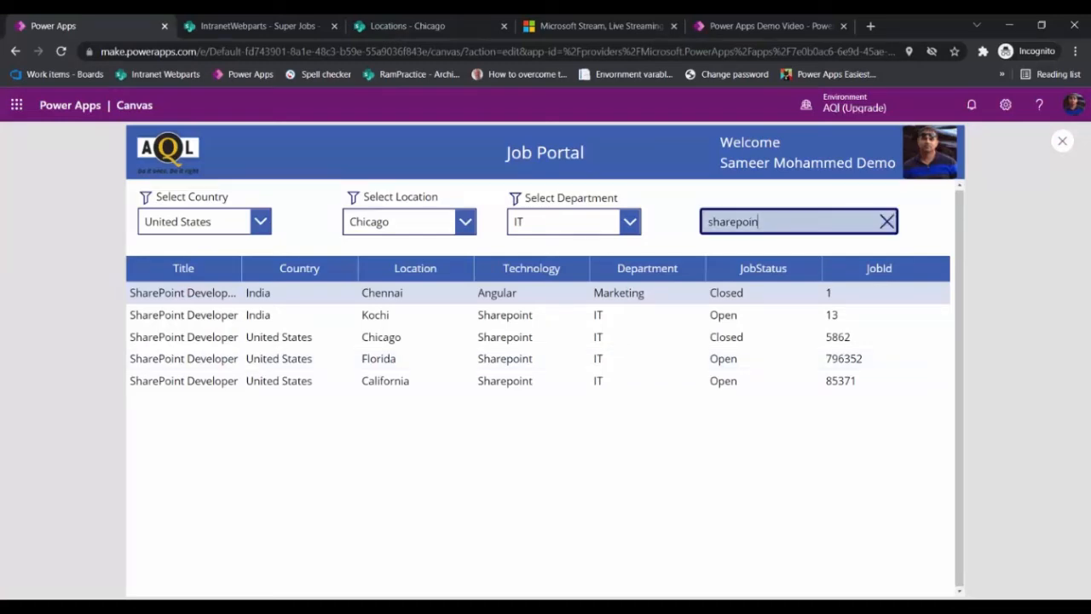
pyautogui.write('Develop')
pyautogui.press('BackSpace')
pyautogui.press('BackSpace')
pyautogui.press('BackSpace')
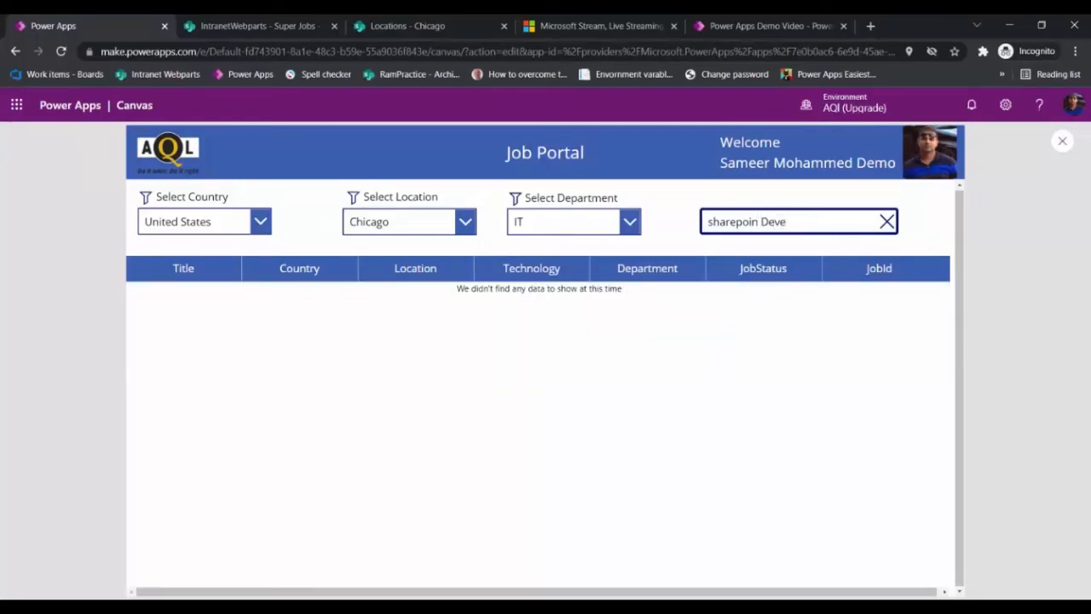
pyautogui.write('loper')
pyautogui.press('BackSpace')
pyautogui.press('BackSpace')
pyautogui.press('BackSpace')
pyautogui.press('BackSpace')
pyautogui.press('BackSpace')
pyautogui.press('BackSpace')
pyautogui.press('BackSpace')
pyautogui.press('BackSpace')
pyautogui.press('BackSpace')
pyautogui.press('BackSpace')
pyautogui.press('BackSpace')
pyautogui.write('t Developer')
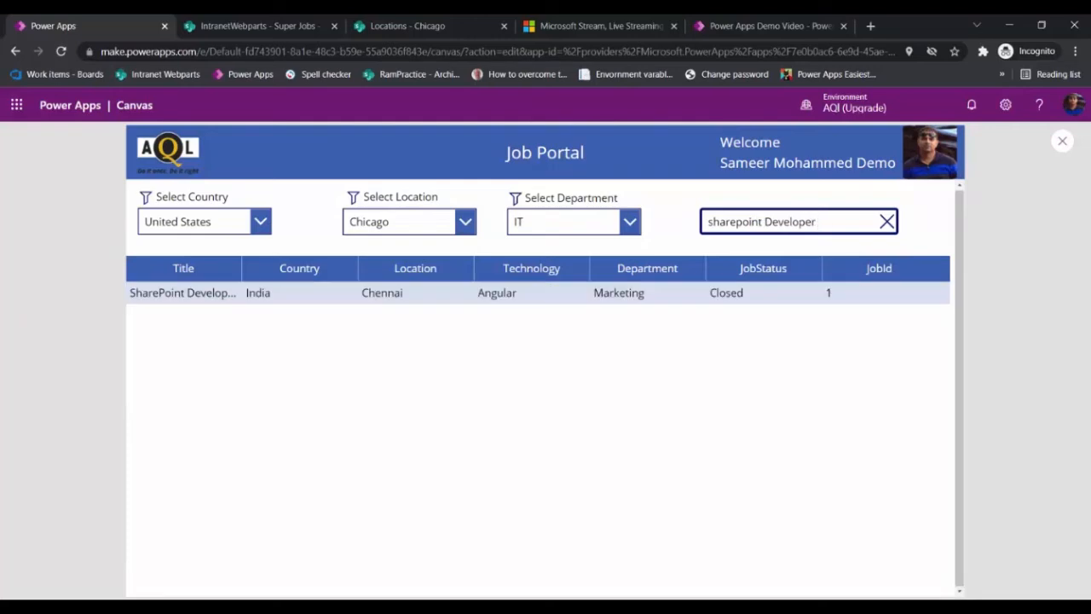
# Step: Return to the editor and extend the Filter condition with && Country.Value = countrysDropdown_1.Selected.Title
pyautogui.click(1074, 25)
pyautogui.click(634, 428)
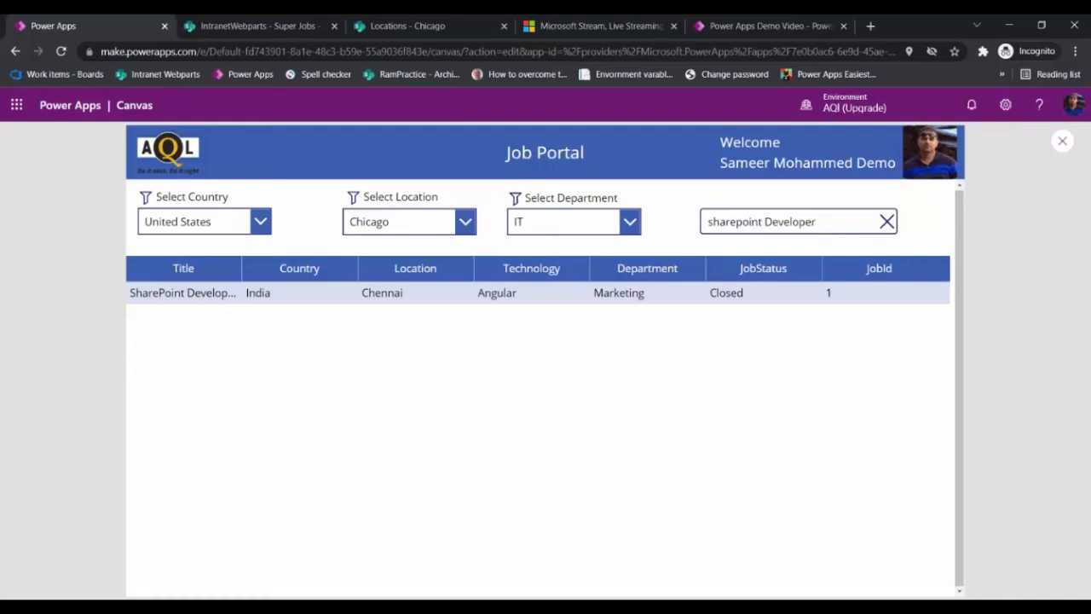
pyautogui.press('Escape')
pyautogui.click(131, 530)
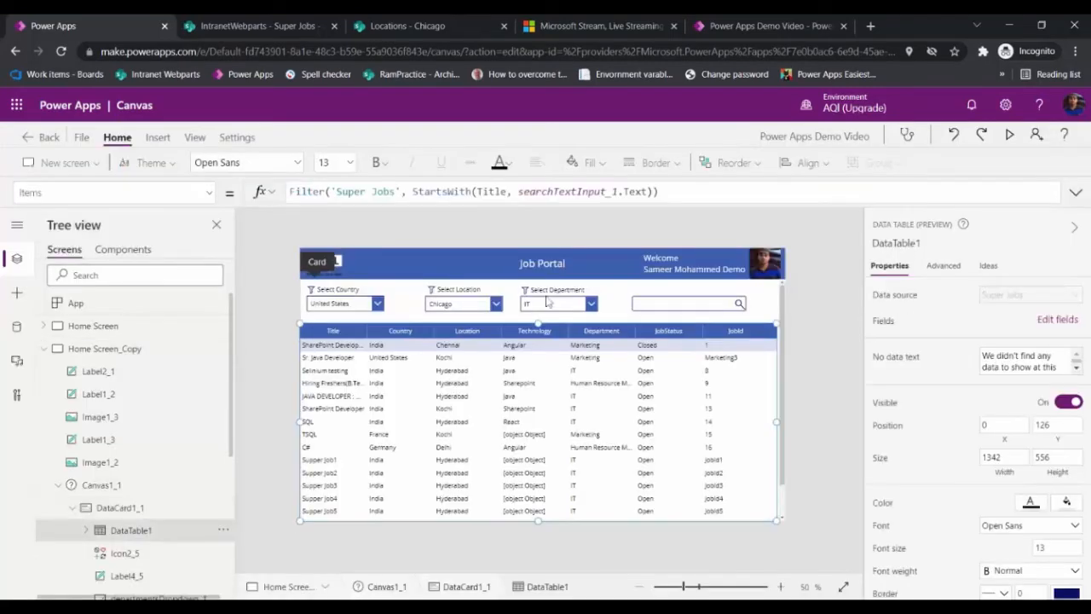
pyautogui.click(1076, 192)
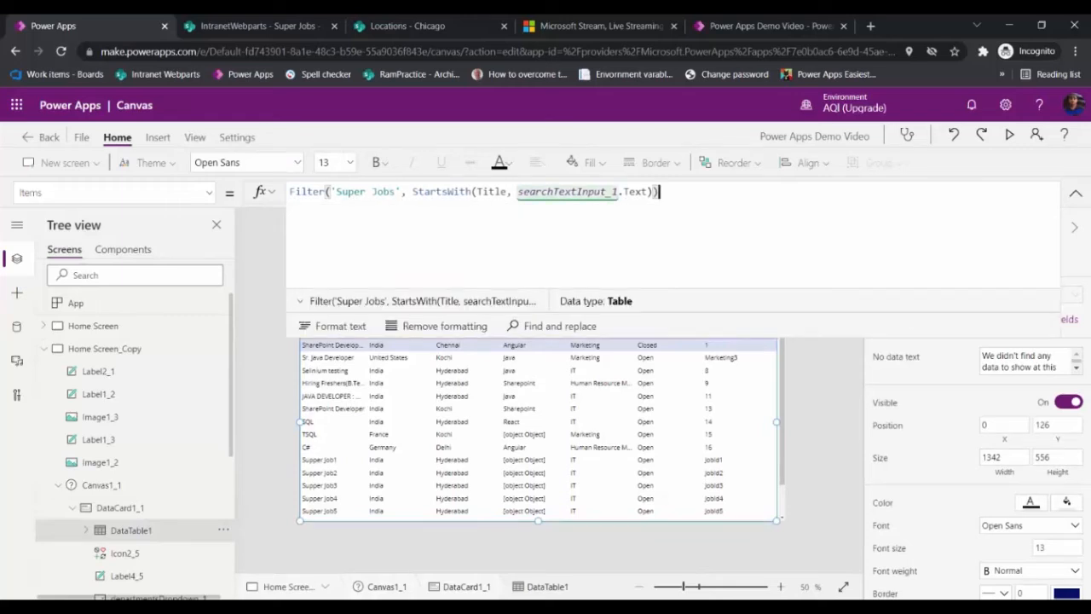
pyautogui.hotkey('alt', 'Tab')
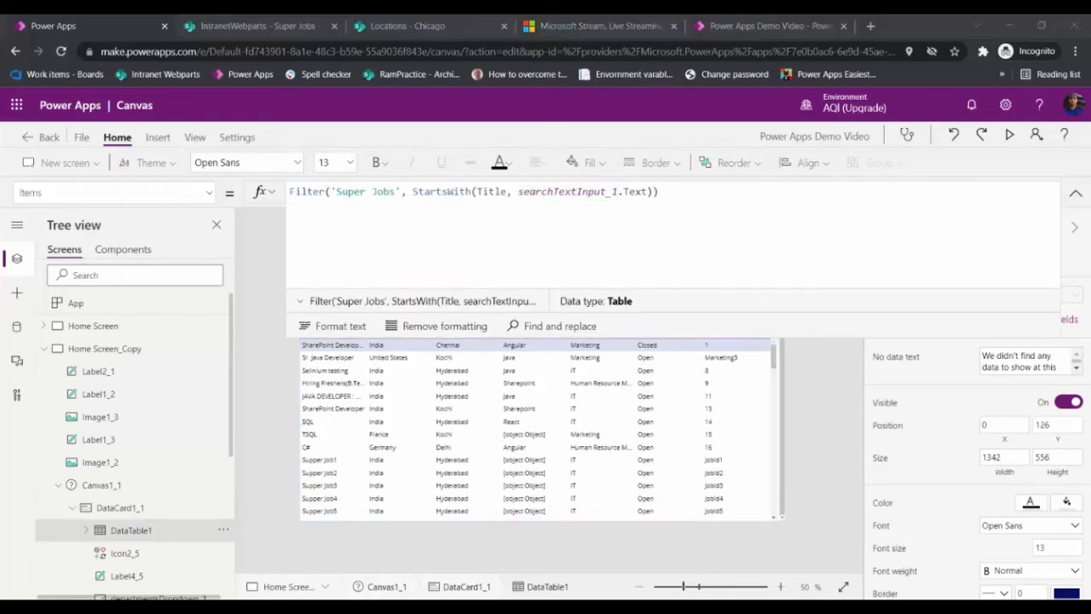
pyautogui.hotkey('alt', 'Tab')
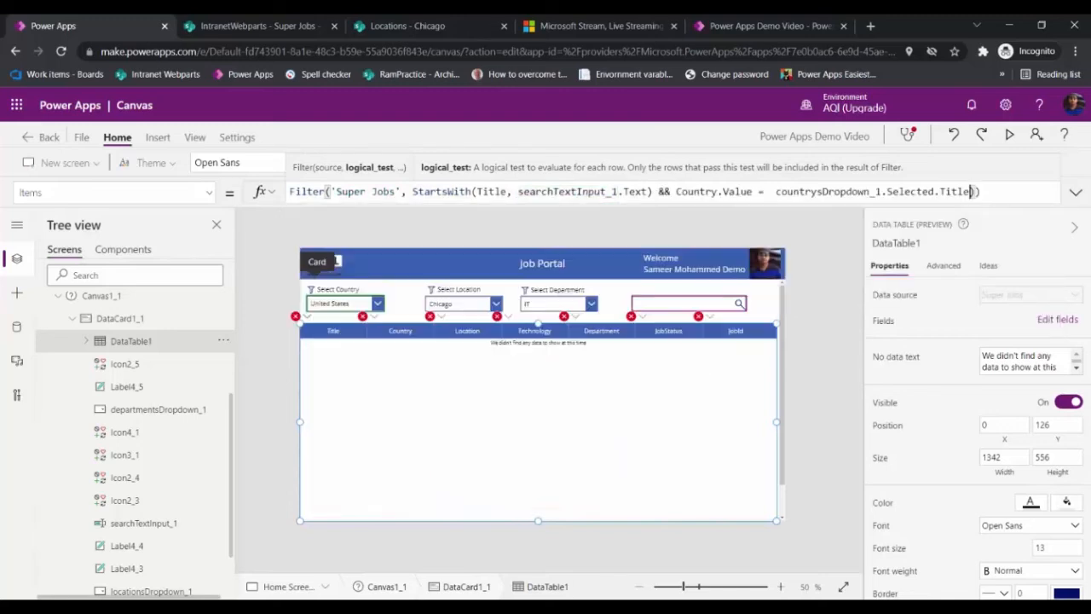
pyautogui.click(982, 192)
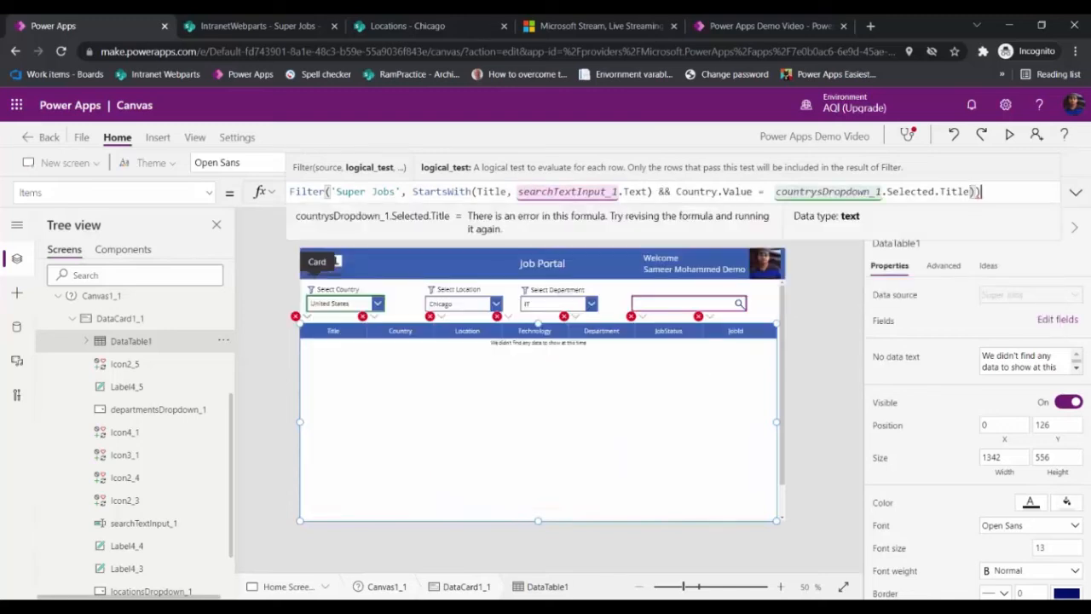
pyautogui.press('BackSpace')
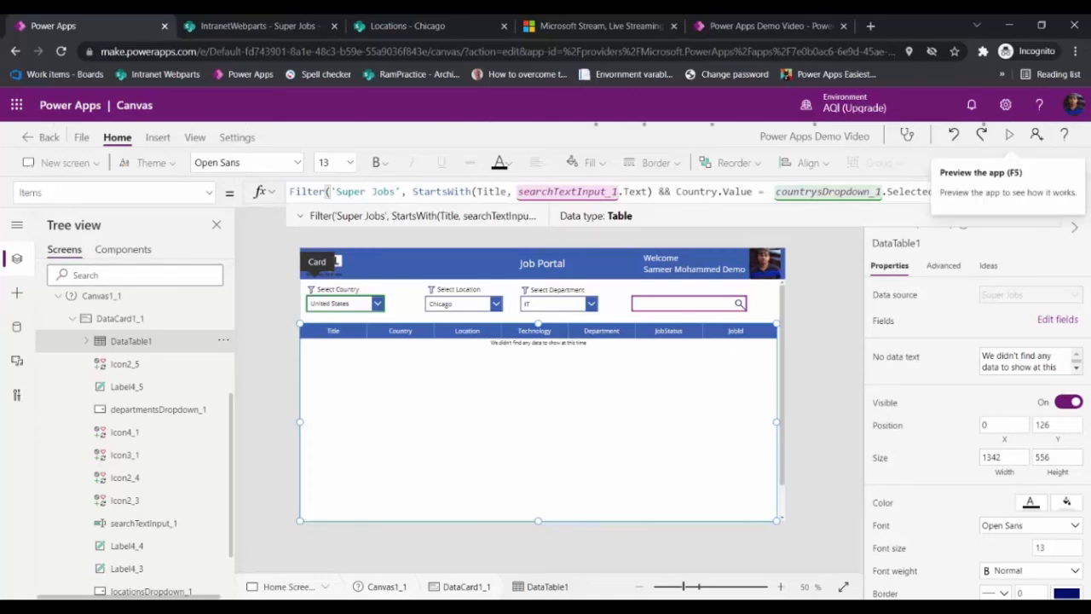
# Step: Preview the app with United States as country and search for Supper Job53 to test the combined filter
pyautogui.click(1009, 135)
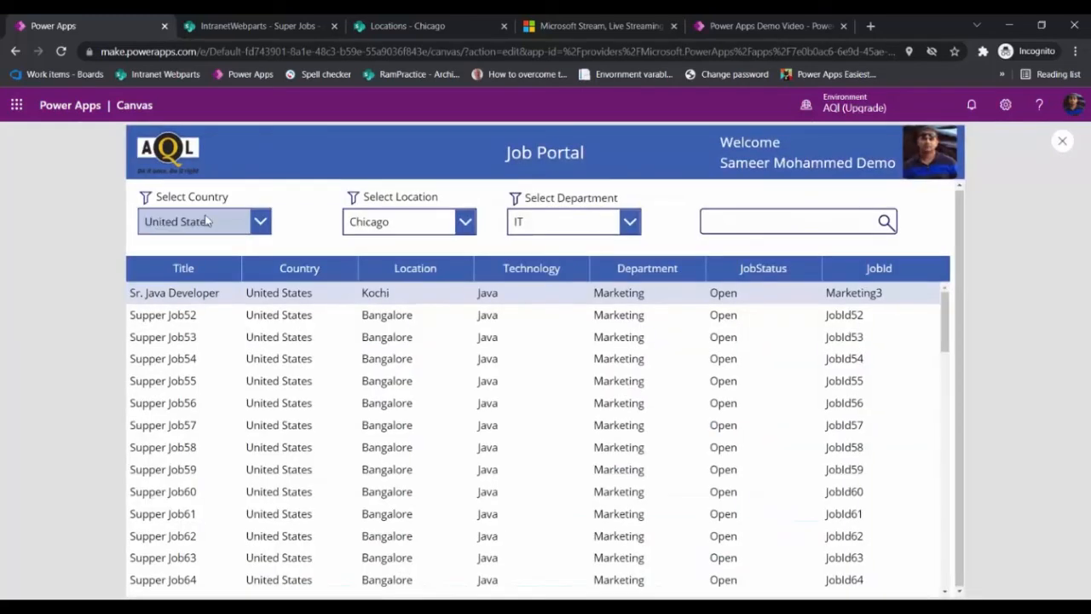
pyautogui.click(206, 221)
pyautogui.click(205, 201)
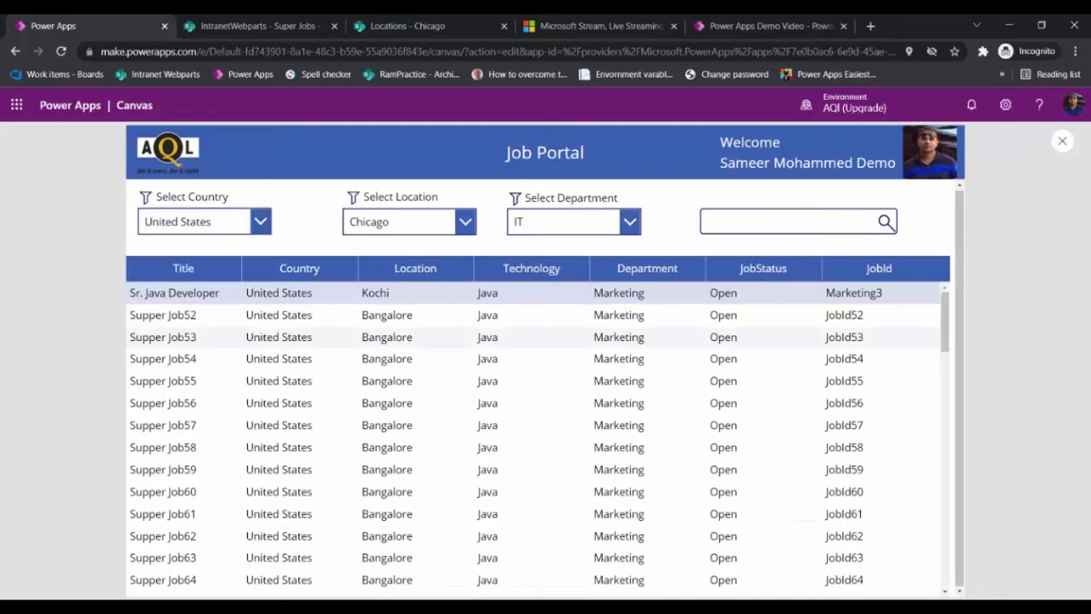
pyautogui.scroll(-10, 537, 439)
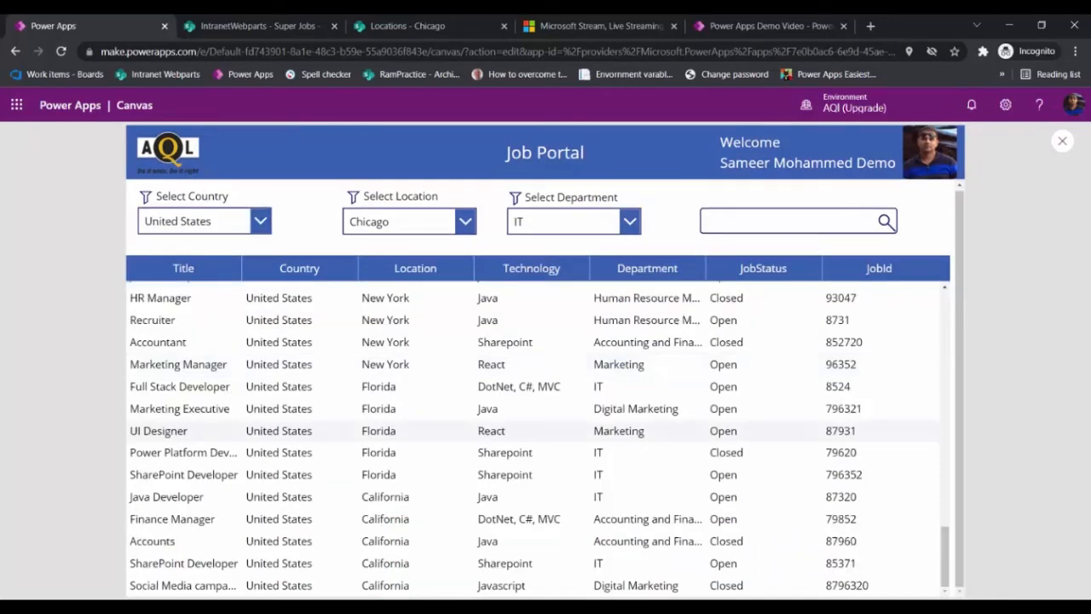
pyautogui.scroll(10, 537, 439)
pyautogui.click(735, 222)
pyautogui.write('Supp')
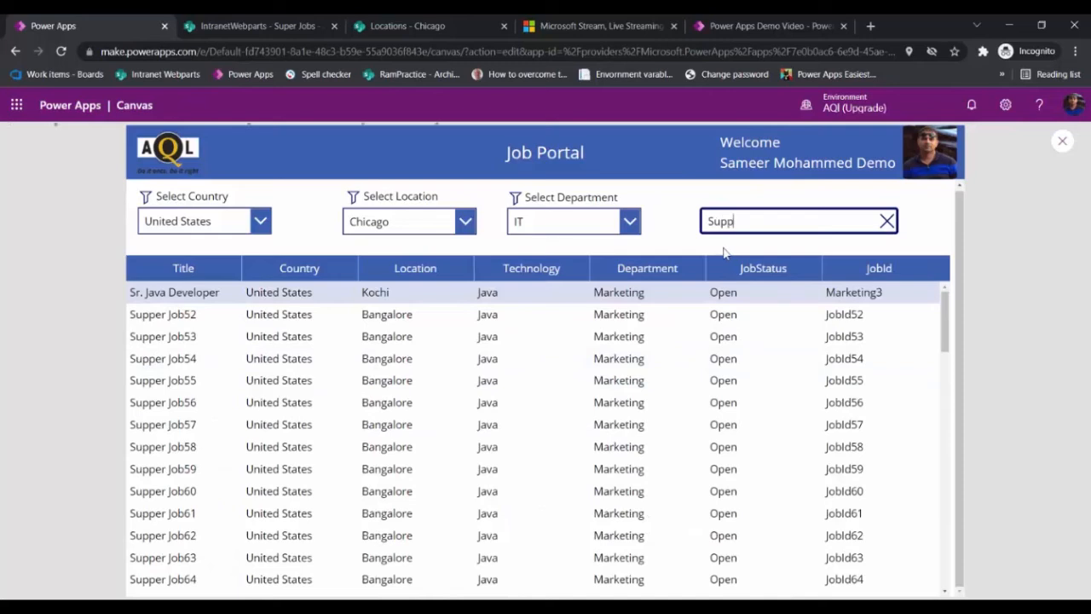
pyautogui.write('er Job53')
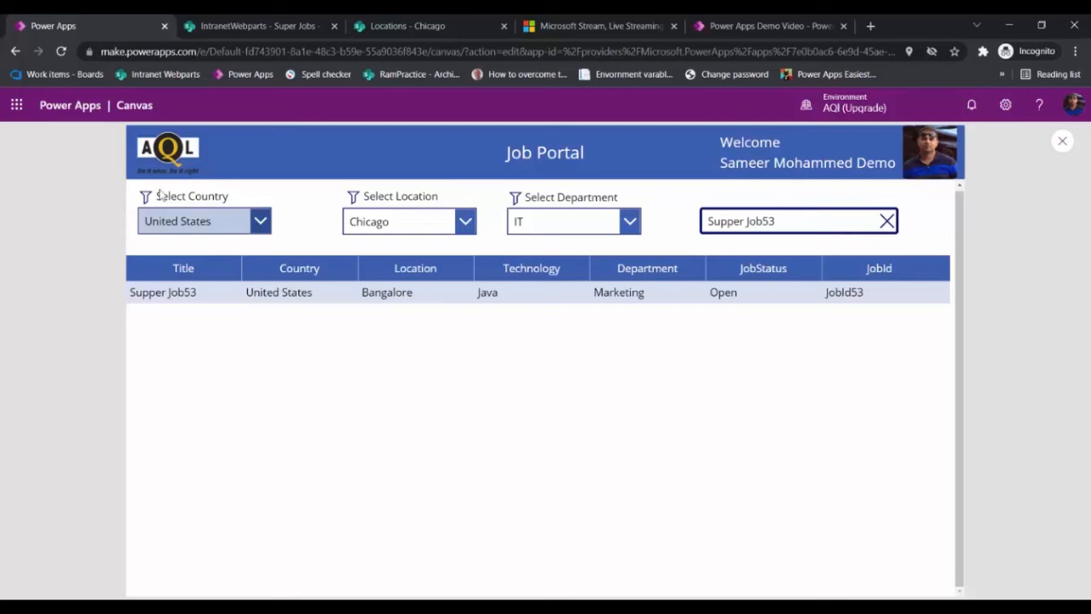
# Step: Return to the editor and extend the data table's Items filter with && Location.Value = locationsDropdown_1.Selected.Title
pyautogui.press('Escape')
pyautogui.click(53, 349)
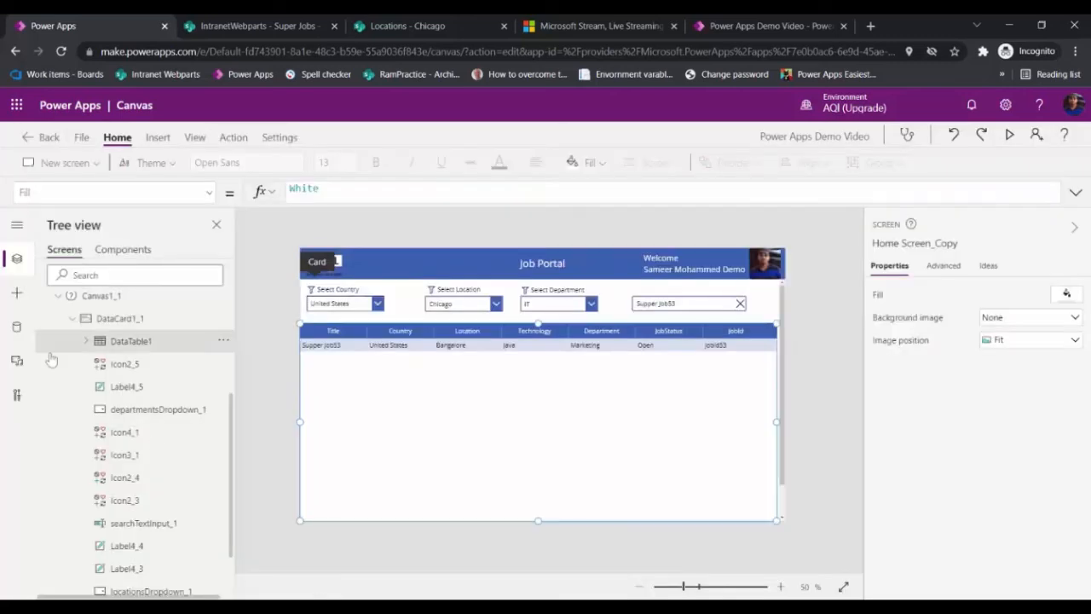
pyautogui.click(1076, 192)
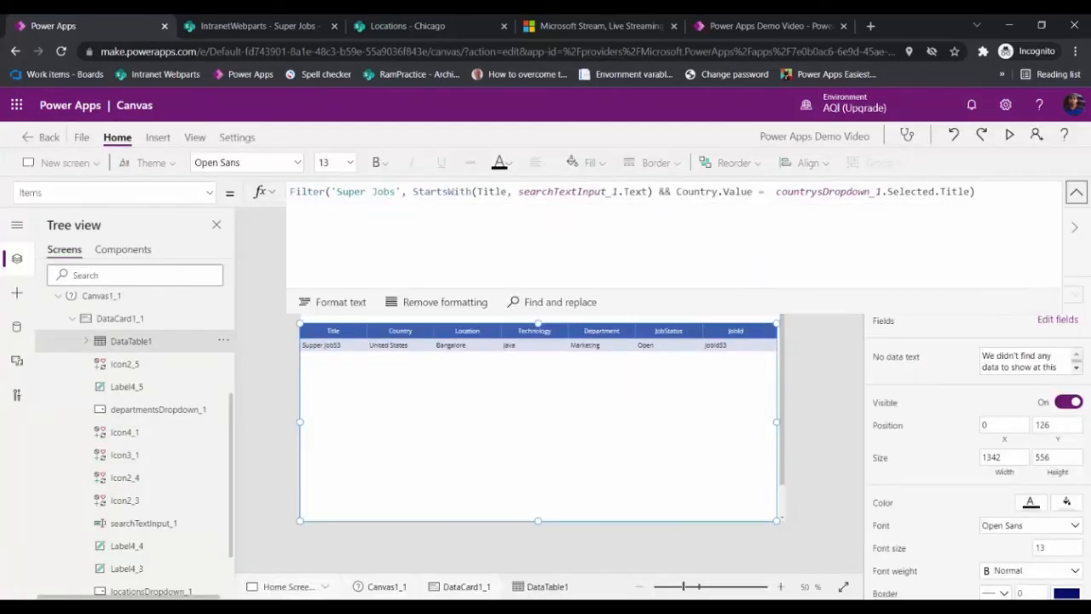
pyautogui.click(973, 191)
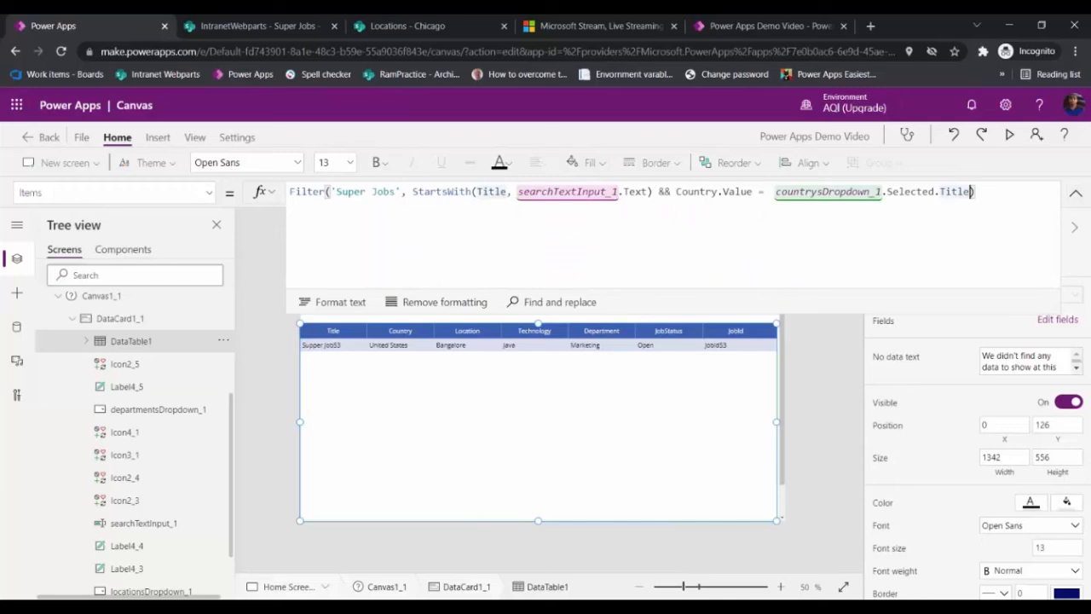
pyautogui.hotkey('ctrl', 'a')
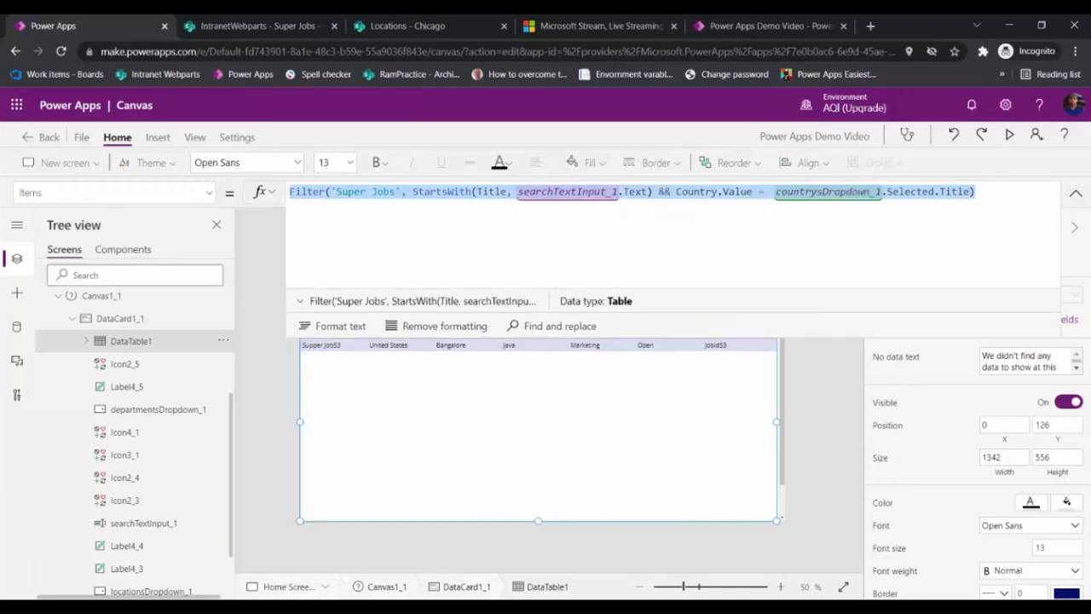
pyautogui.click(973, 191)
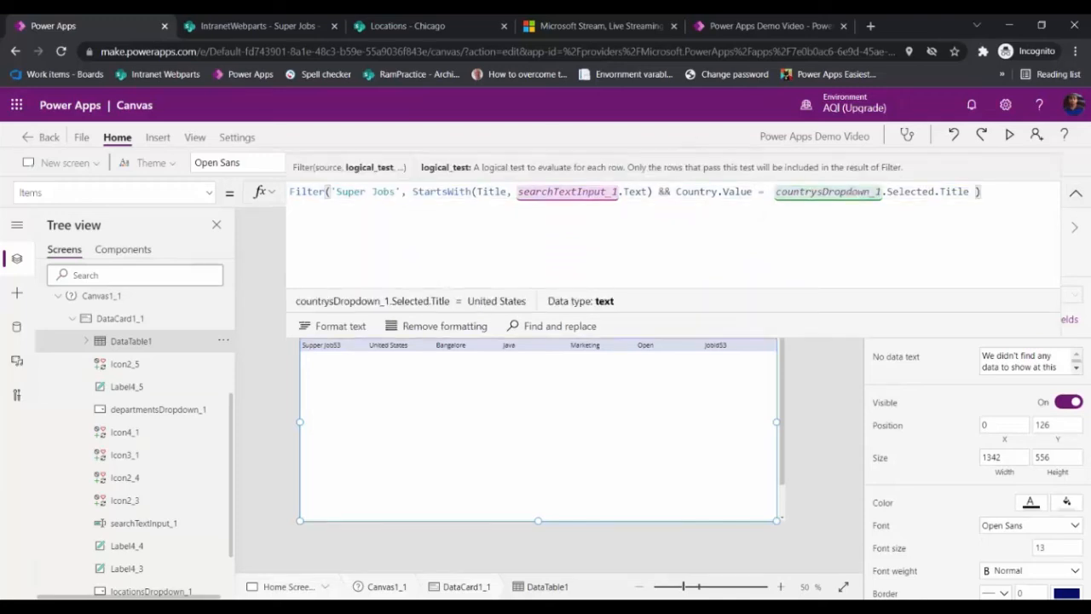
pyautogui.write('&& Lo')
pyautogui.write('cation.Value = LocationsDropdown_1.Selected.Title && Department.')
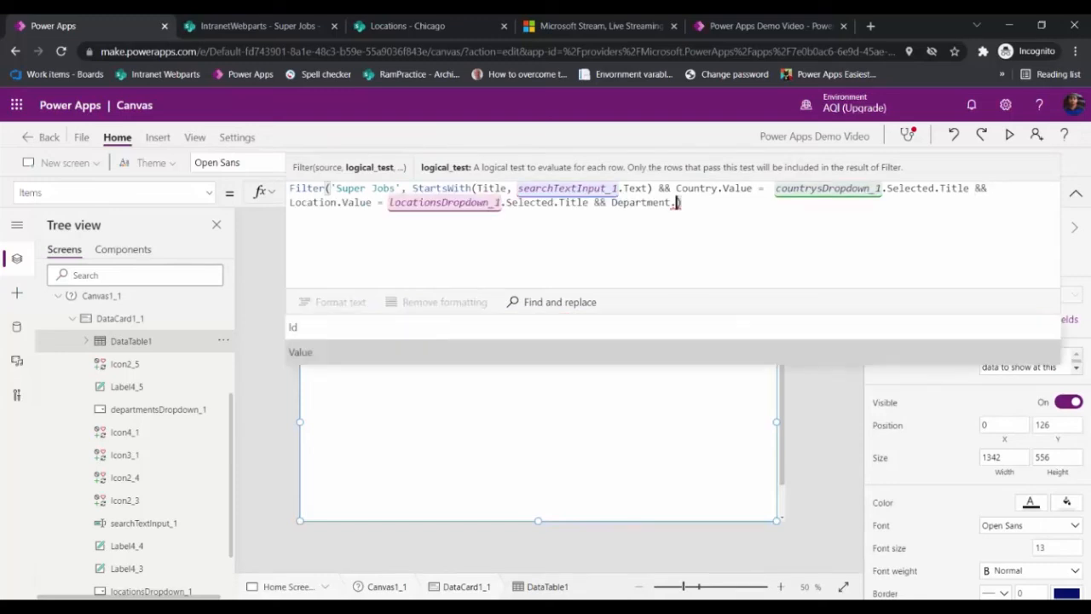
pyautogui.write('Value')
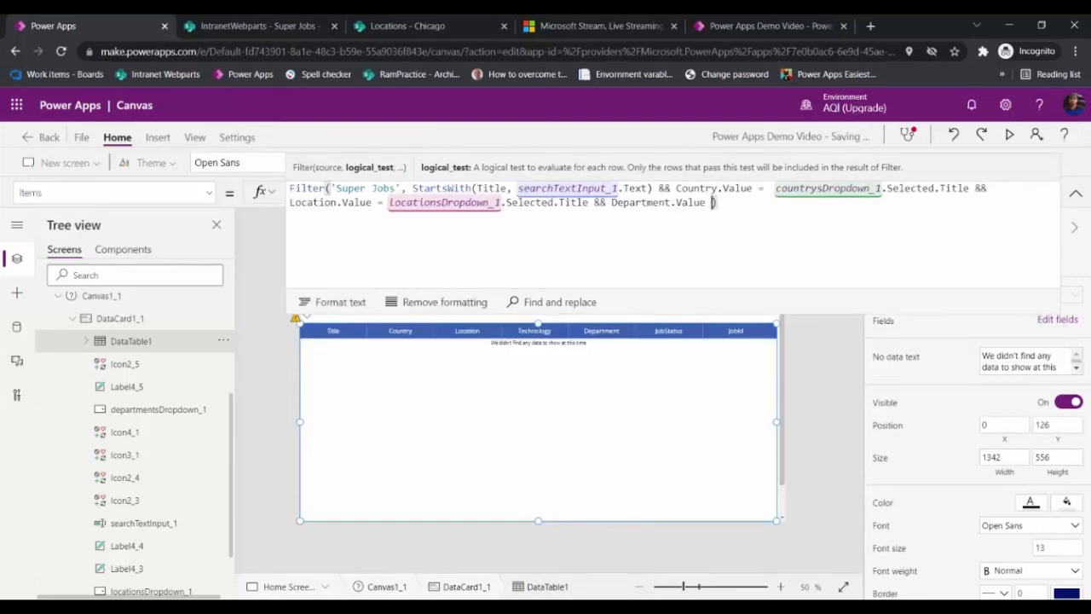
# Step: Complete the filter with && Department.Value = departmentsDropdown_1.Selected.Title
pyautogui.write('= dro')
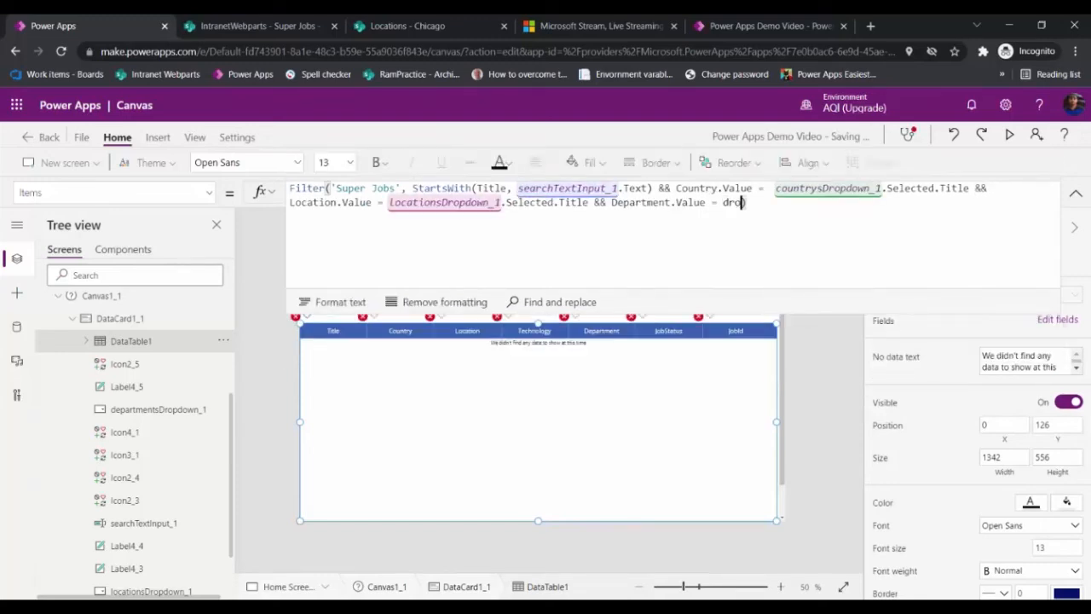
pyautogui.write('p')
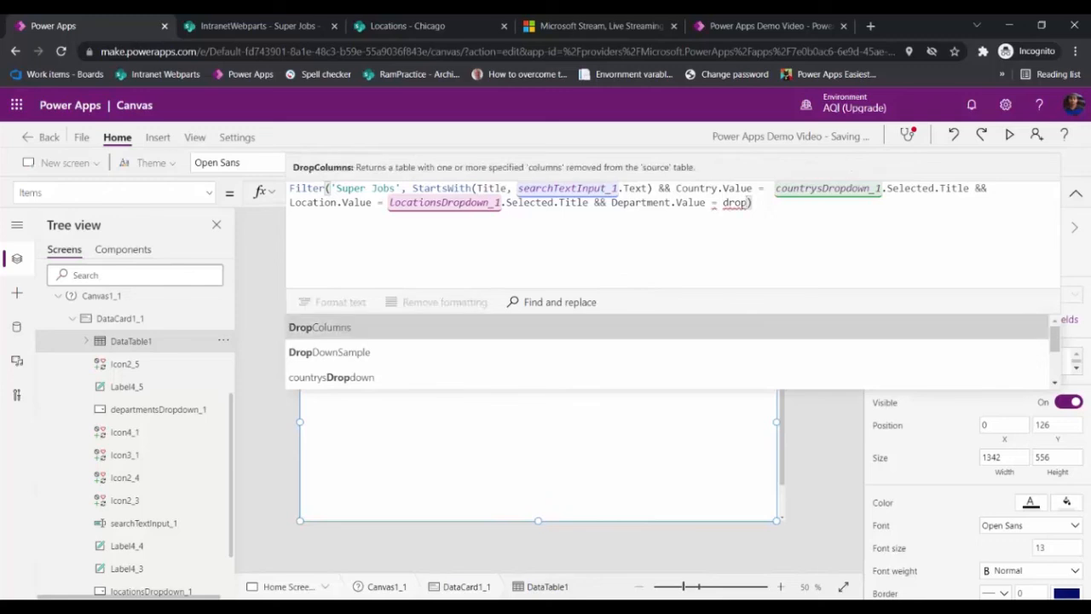
pyautogui.press('Down')
pyautogui.press('Down')
pyautogui.press('Down')
pyautogui.press('Down')
pyautogui.press('Down')
pyautogui.press('Down')
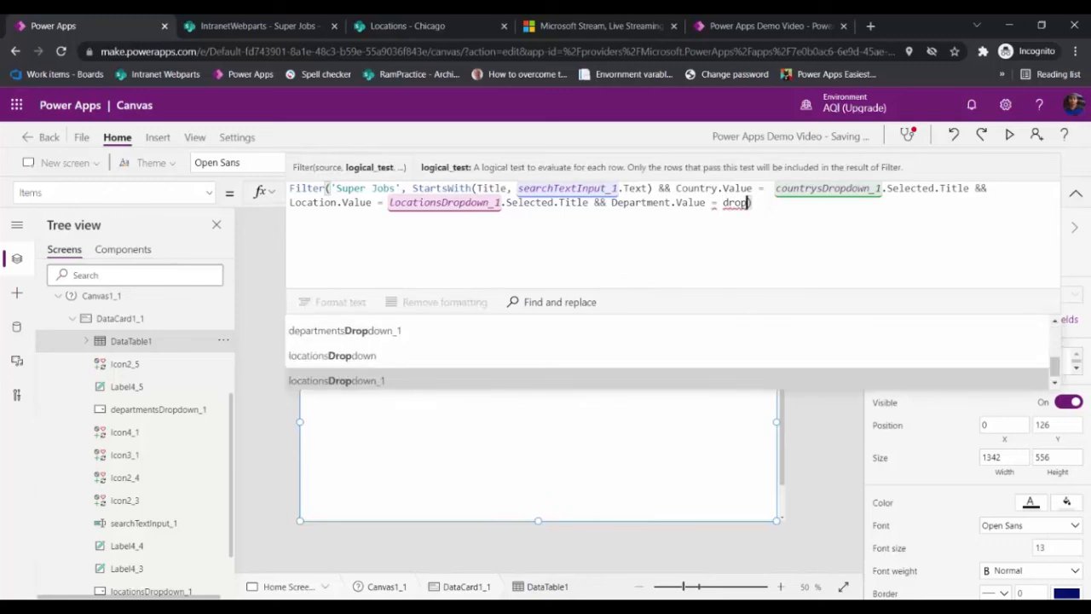
pyautogui.press('Up')
pyautogui.press('Up')
pyautogui.press('Return')
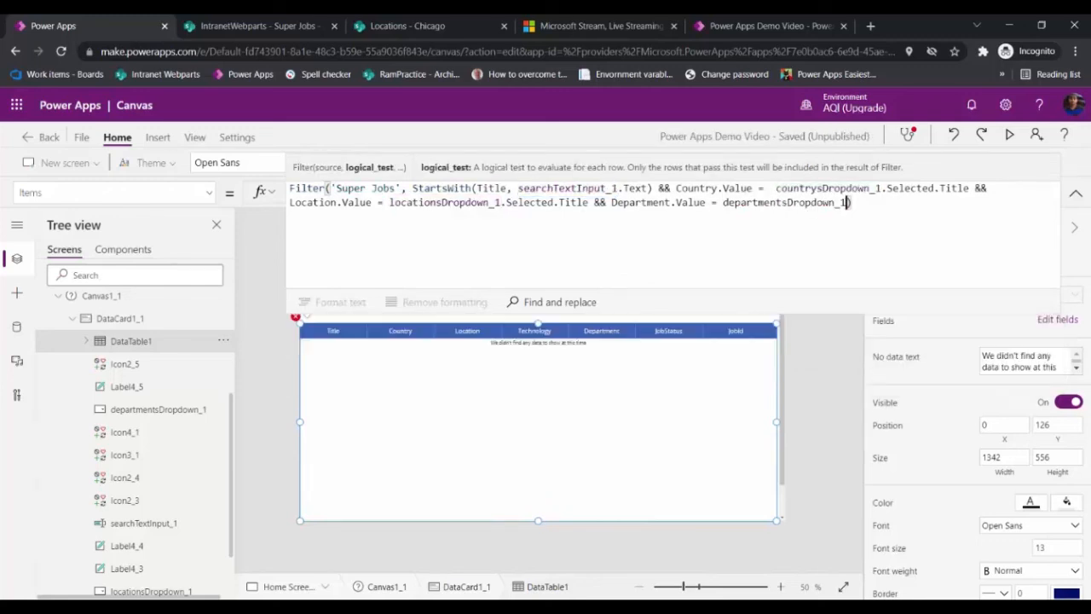
pyautogui.write('.s')
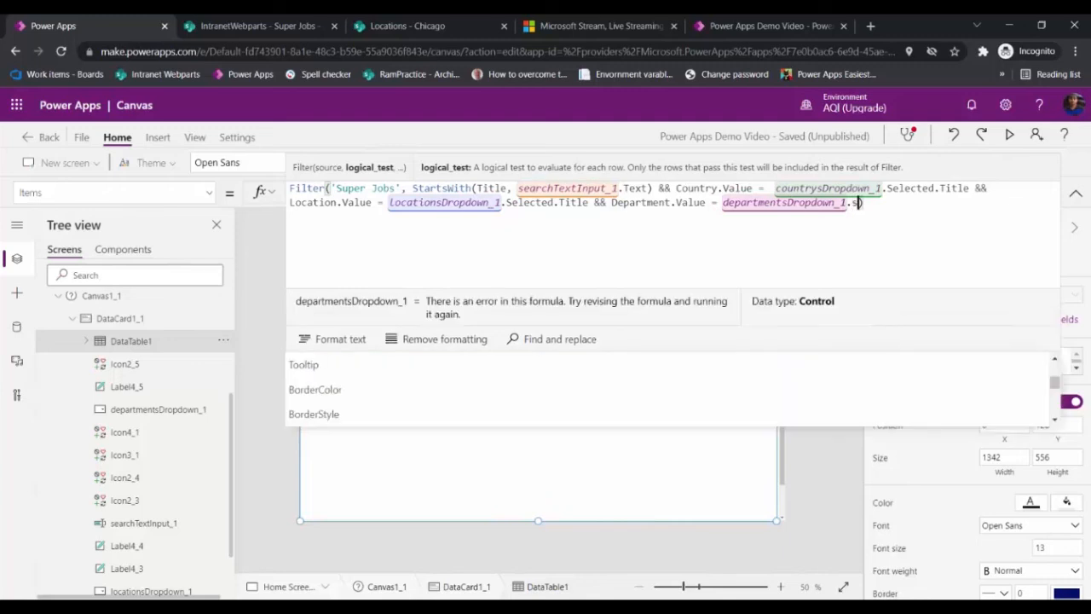
pyautogui.write('elect')
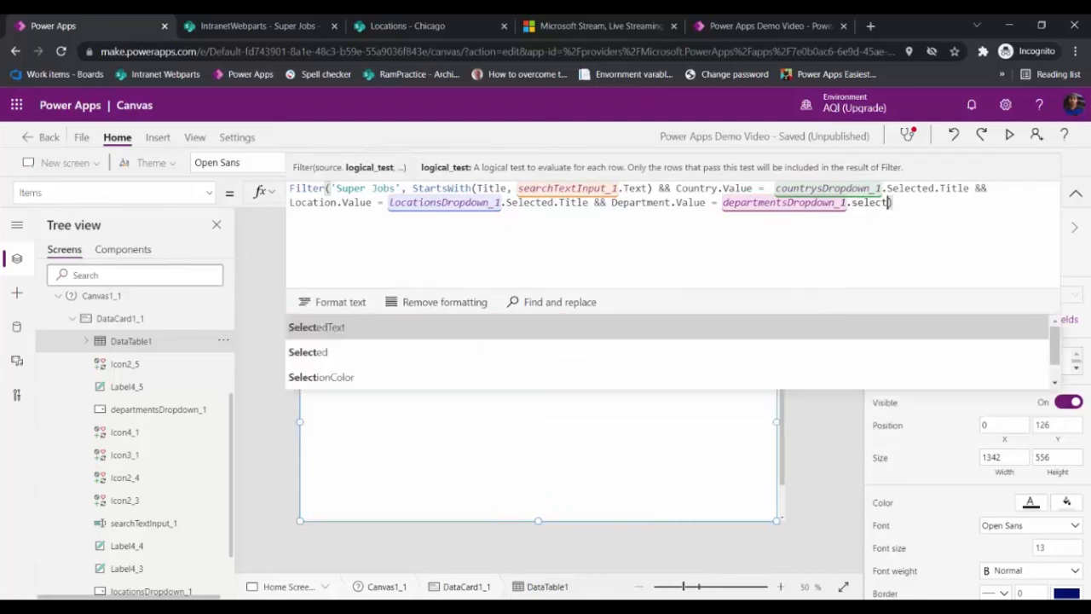
pyautogui.write('ed.')
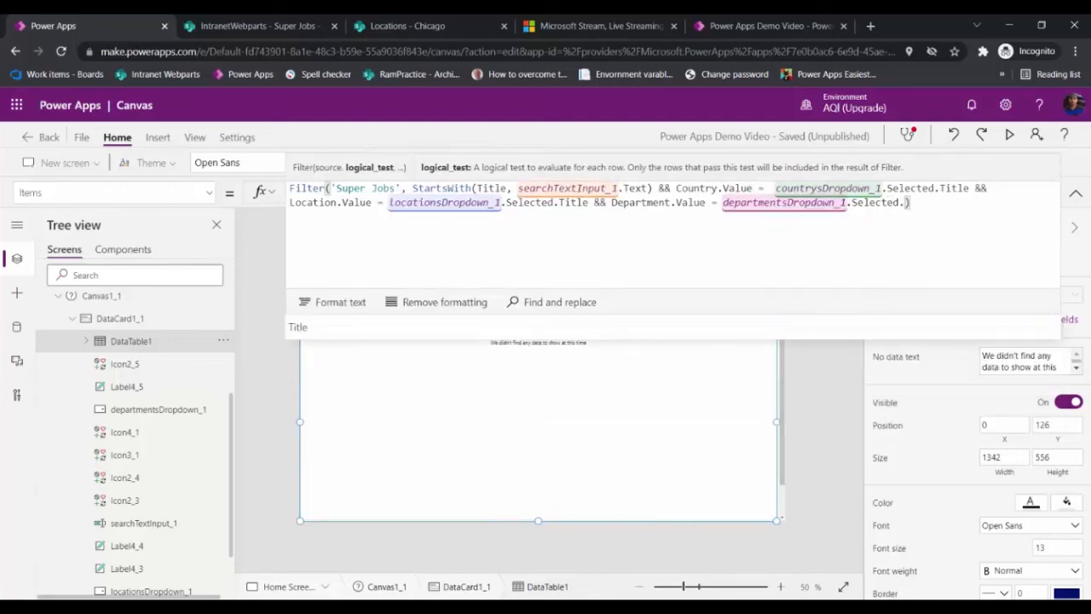
pyautogui.write('Title')
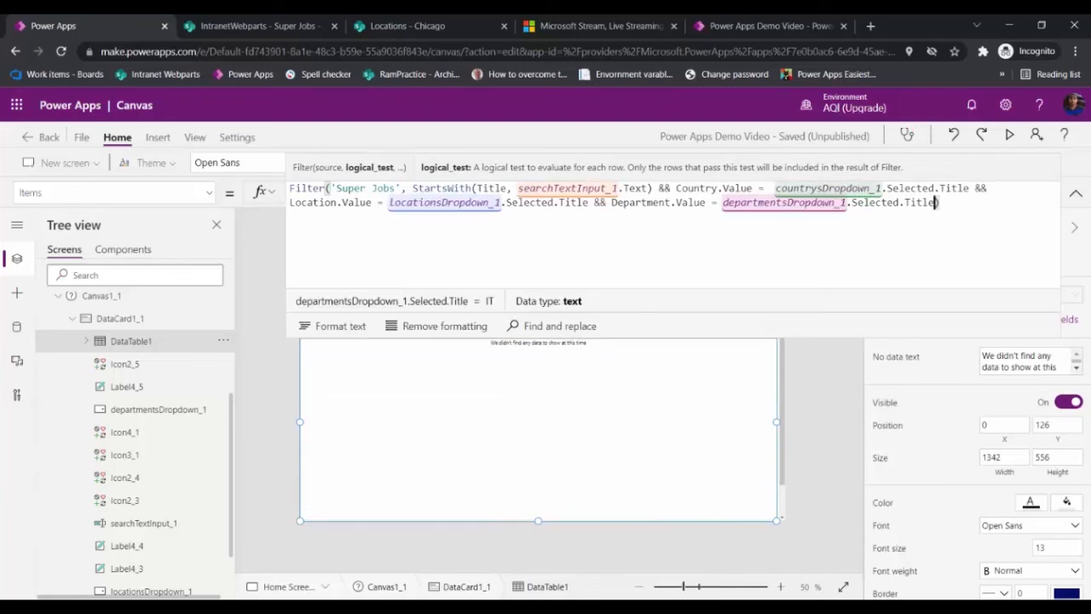
pyautogui.click(1076, 193)
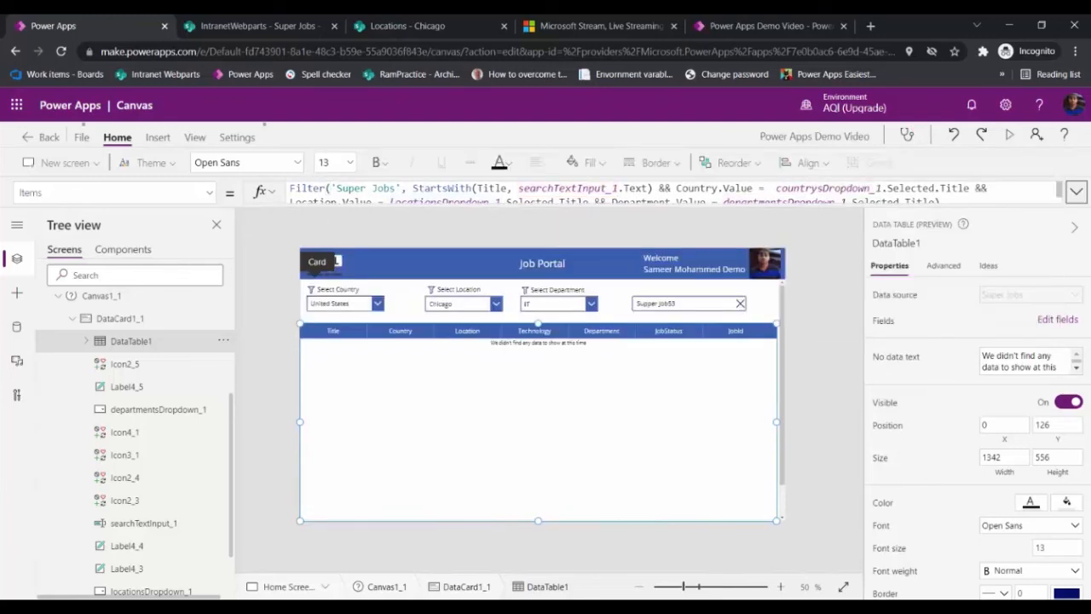
# Step: Preview the app and cycle the department filter through Marketing, IT, Accounting and Finance, Human Resource Management and Digital Marketing
pyautogui.press('F5')
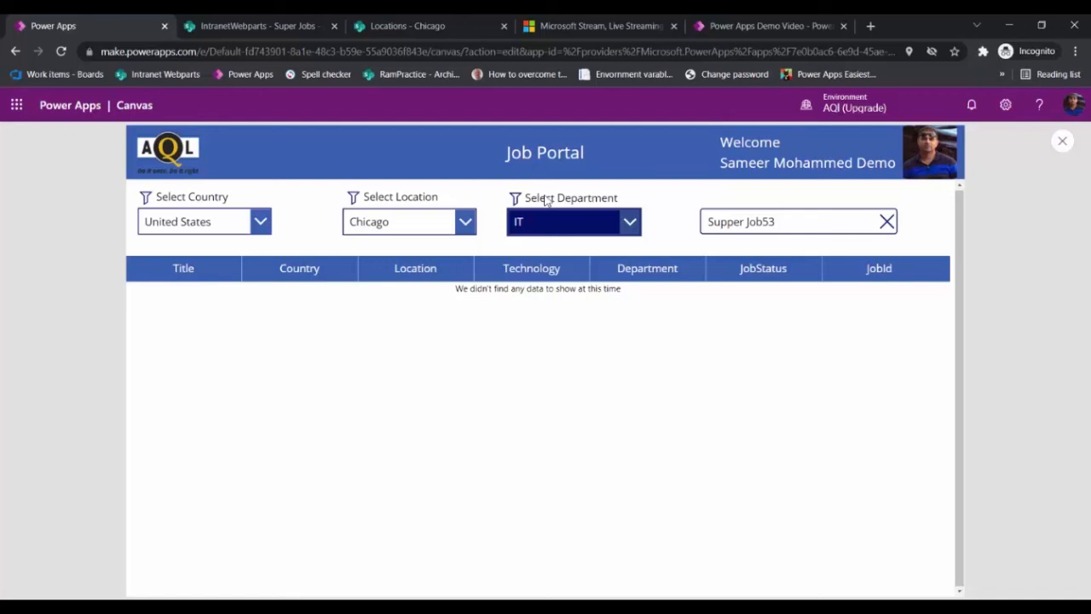
pyautogui.click(562, 261)
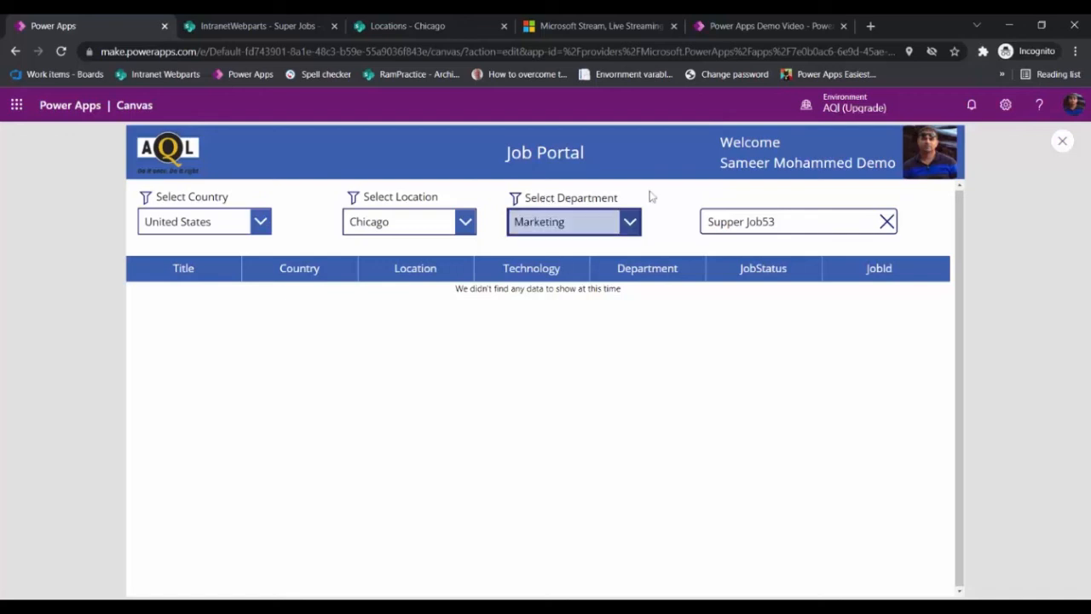
pyautogui.click(605, 221)
pyautogui.click(522, 249)
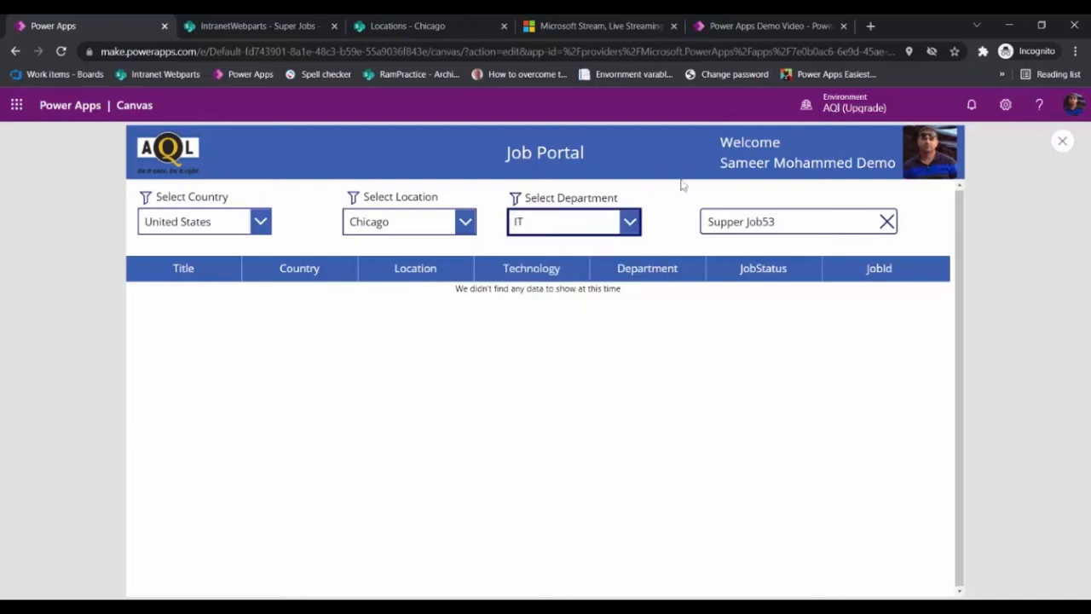
pyautogui.click(629, 222)
pyautogui.click(601, 293)
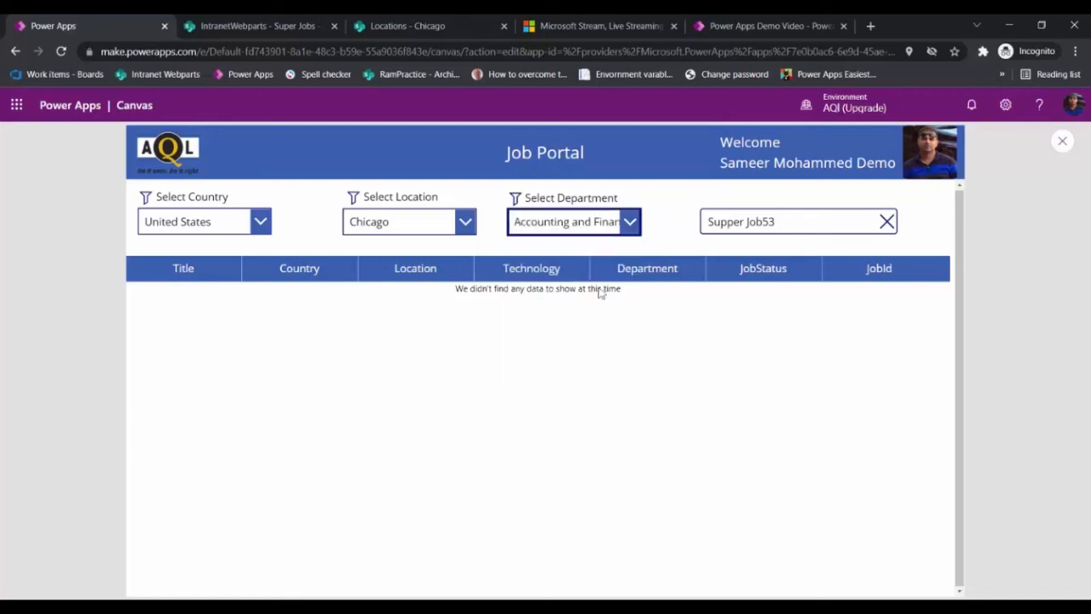
pyautogui.click(588, 222)
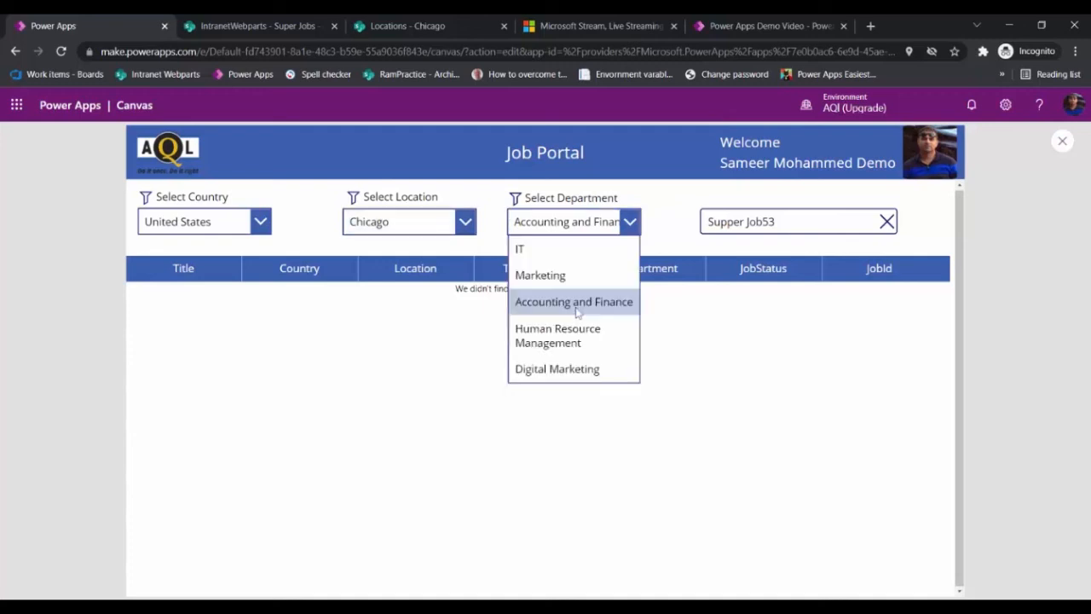
pyautogui.click(558, 335)
pyautogui.click(607, 218)
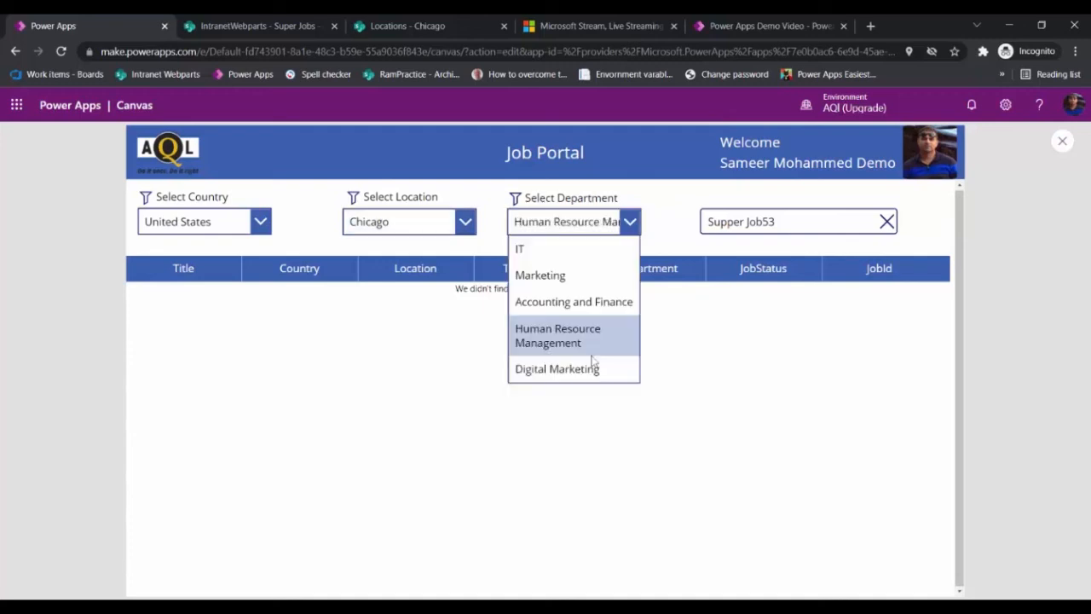
pyautogui.click(578, 379)
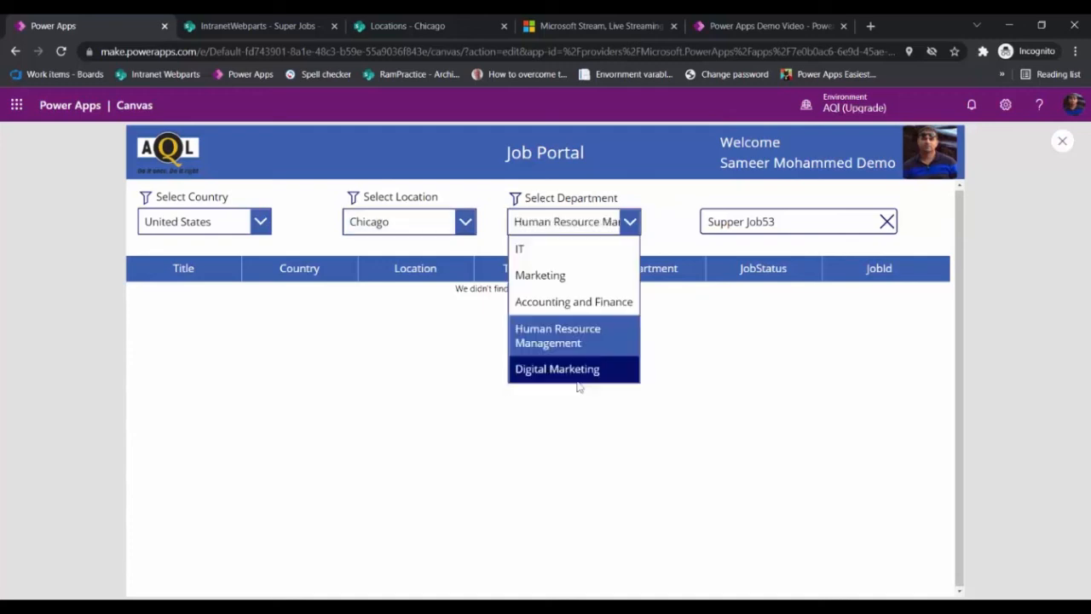
# Step: Change the location filter to Florida and clear the search box
pyautogui.click(208, 218)
pyautogui.click(346, 213)
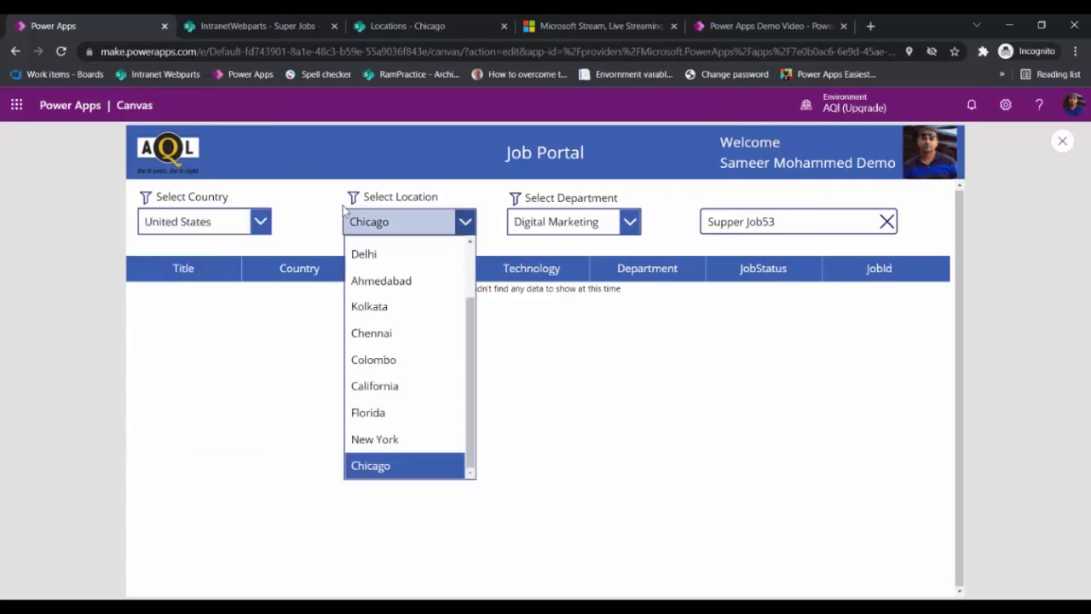
pyautogui.hotkey('alt', 'Tab')
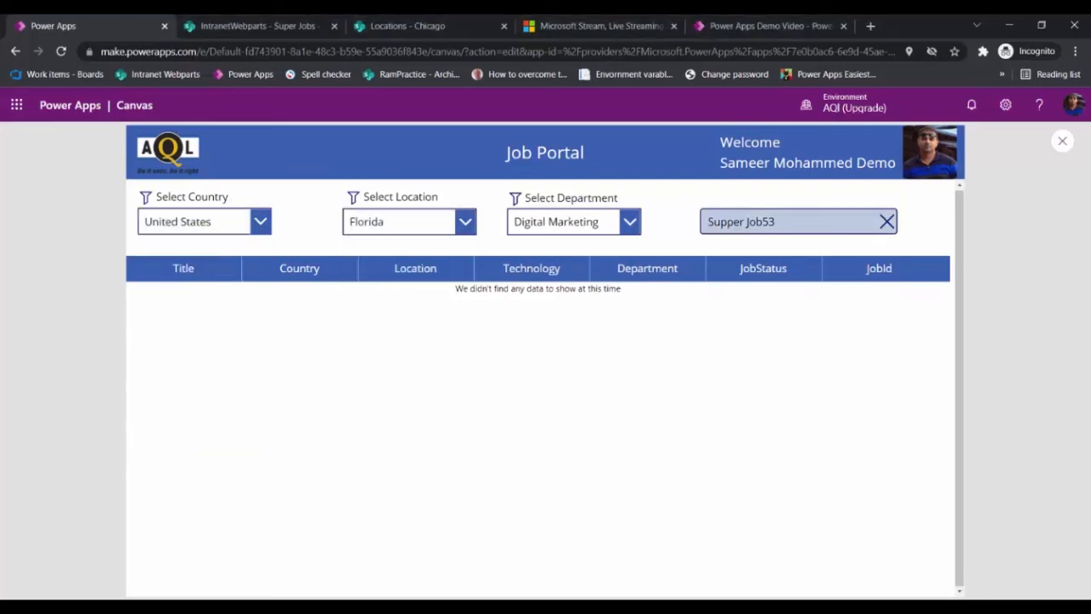
pyautogui.click(886, 222)
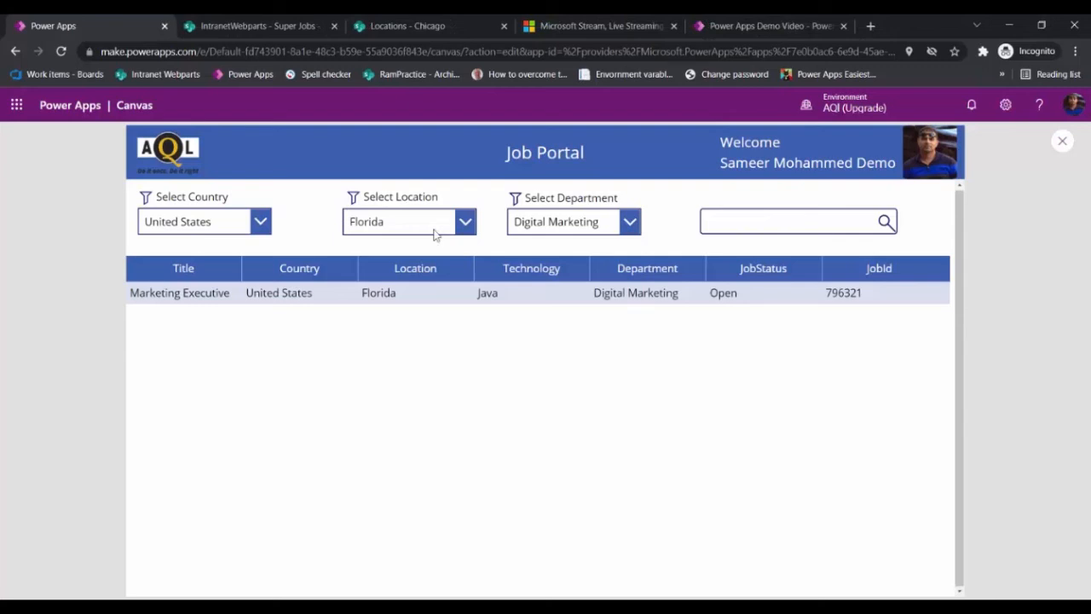
# Step: Set the department filter to IT and search for full sta
pyautogui.click(580, 222)
pyautogui.click(521, 246)
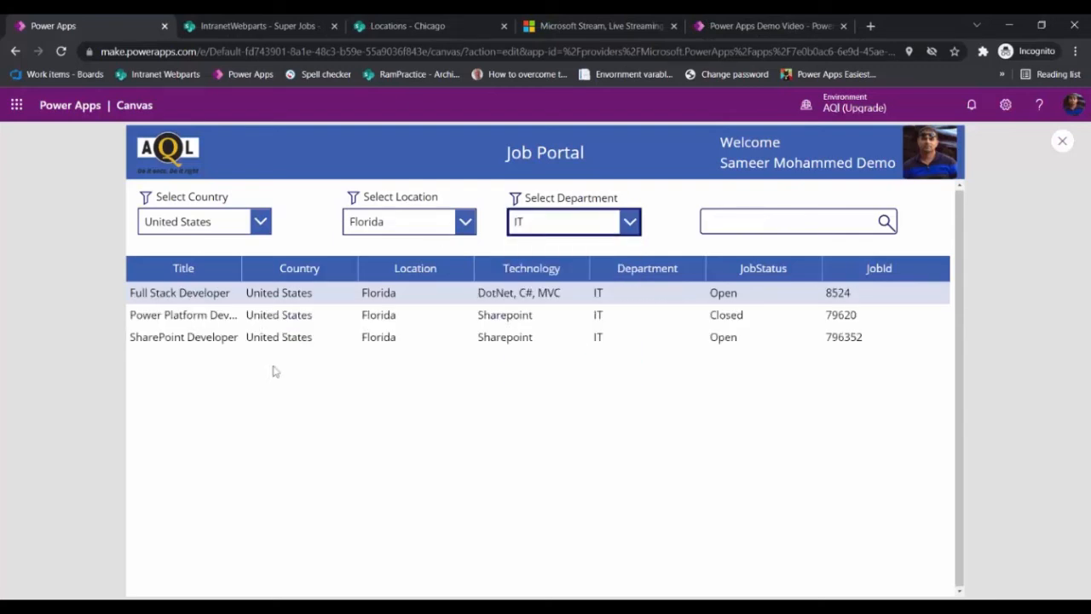
pyautogui.click(789, 222)
pyautogui.write('f')
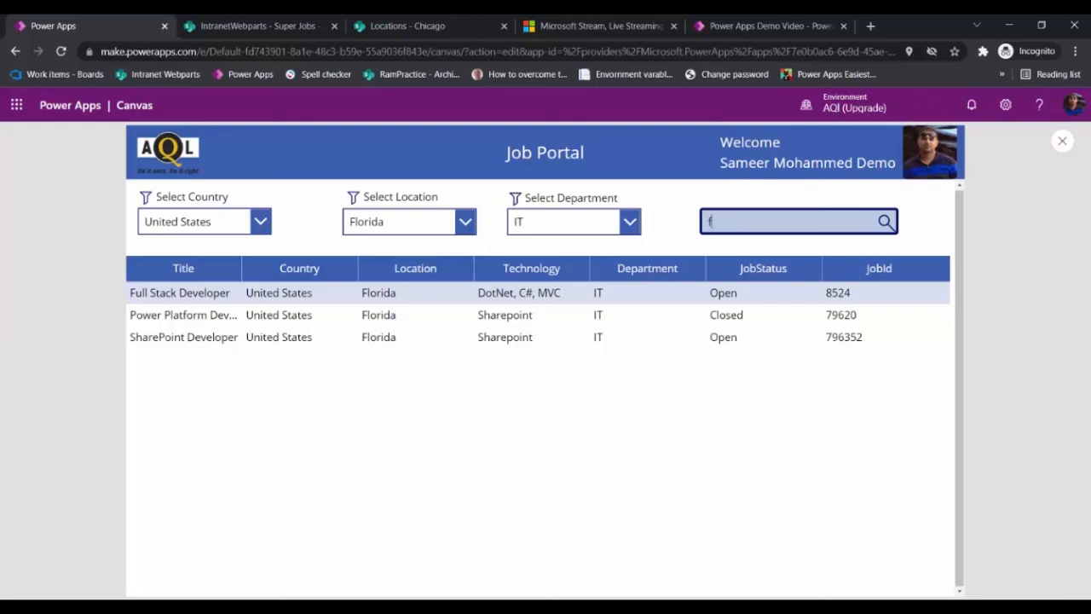
pyautogui.write('ull sta')
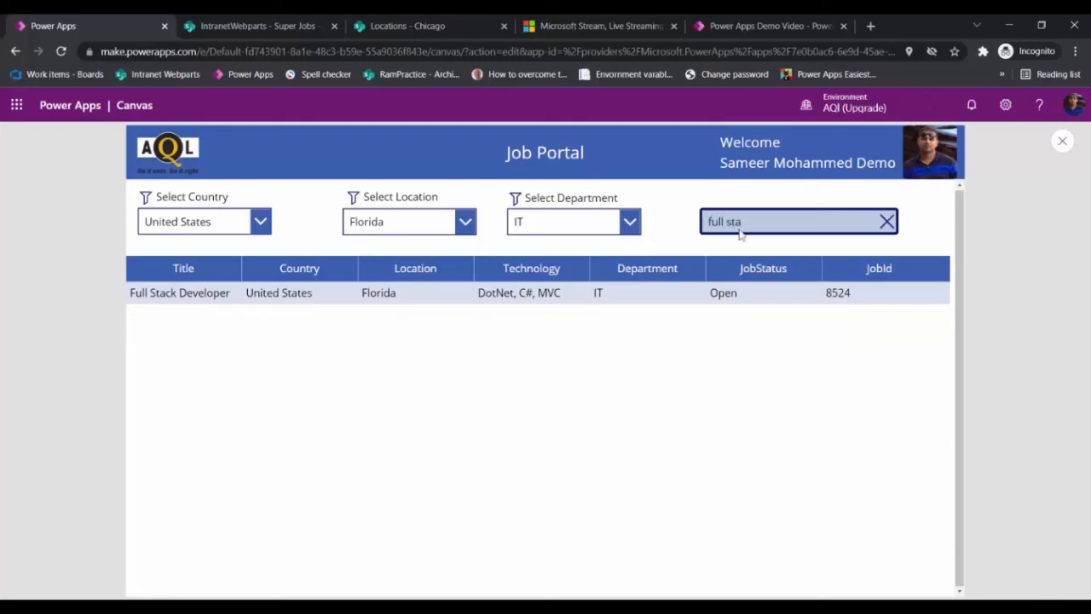
# Step: Change the search text to sharepoin to test the combined filter
pyautogui.press('BackSpace')
pyautogui.press('BackSpace')
pyautogui.press('BackSpace')
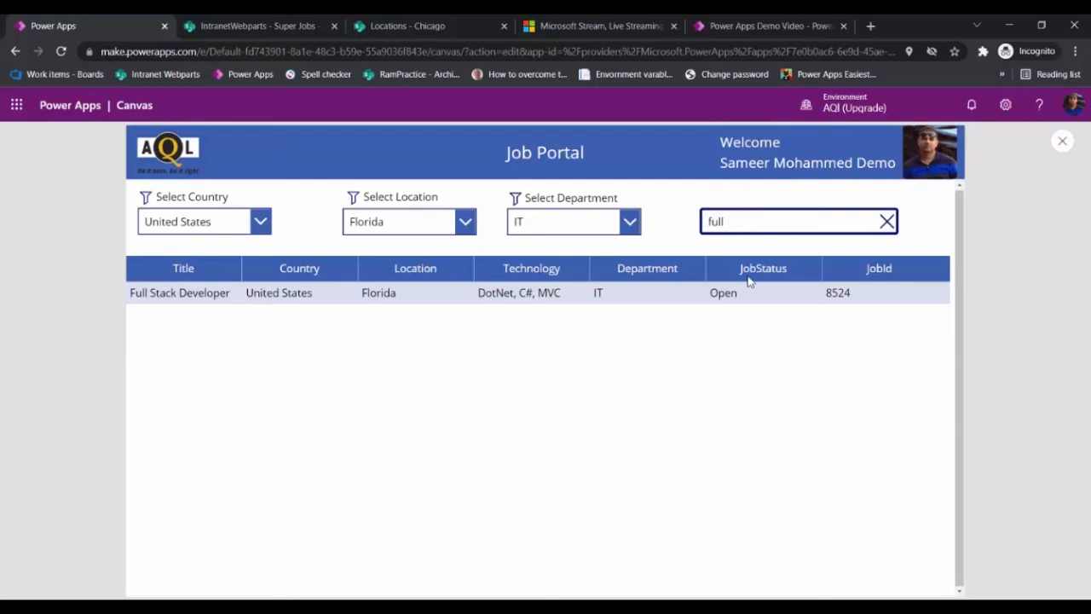
pyautogui.press('BackSpace')
pyautogui.press('BackSpace')
pyautogui.press('BackSpace')
pyautogui.press('BackSpace')
pyautogui.write('sharepoin')
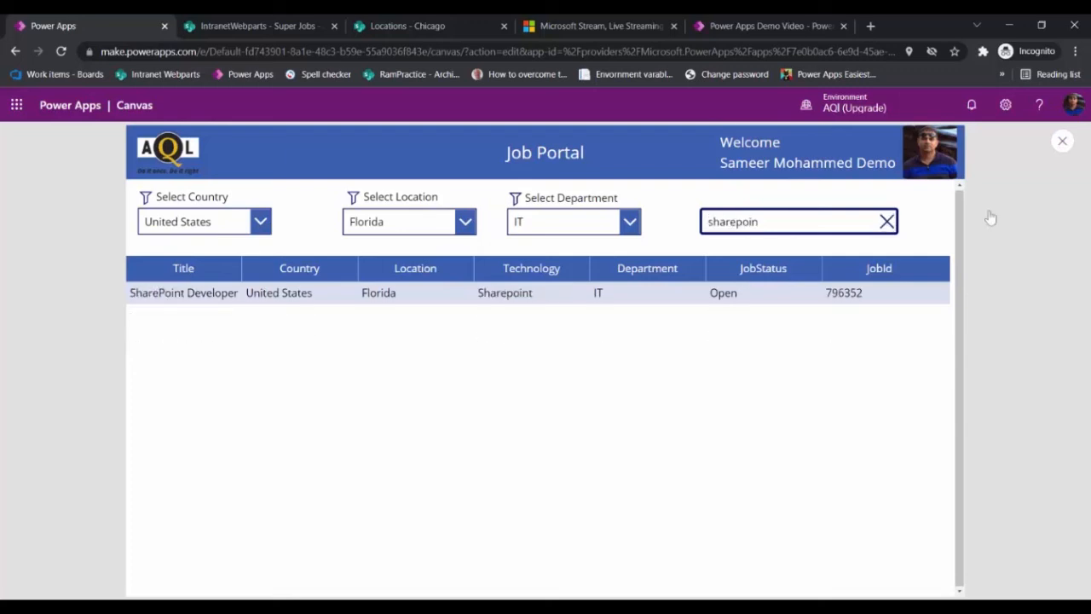
# Step: Search for dada to test a non-matching term, then clear the search box
pyautogui.click(886, 222)
pyautogui.write('dada')
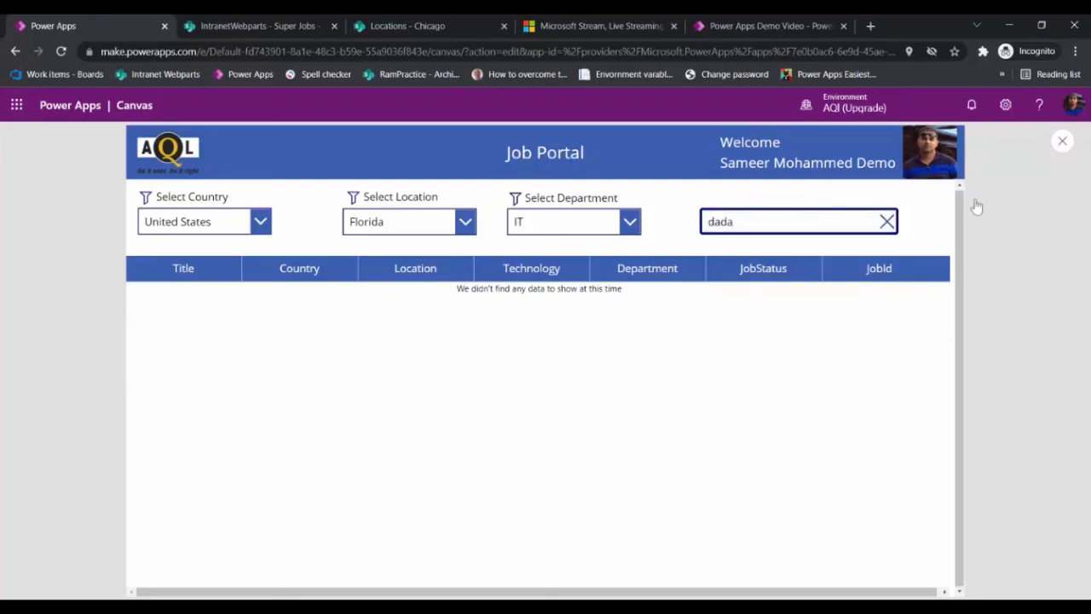
pyautogui.click(886, 221)
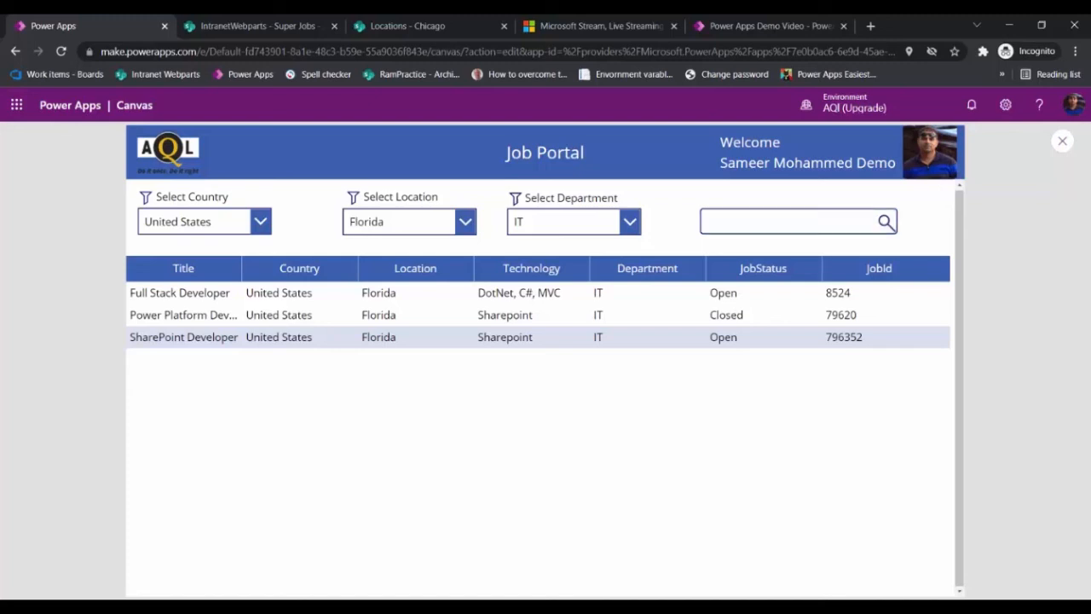
# Step: Return to the editor and select the search text input
pyautogui.press('Escape')
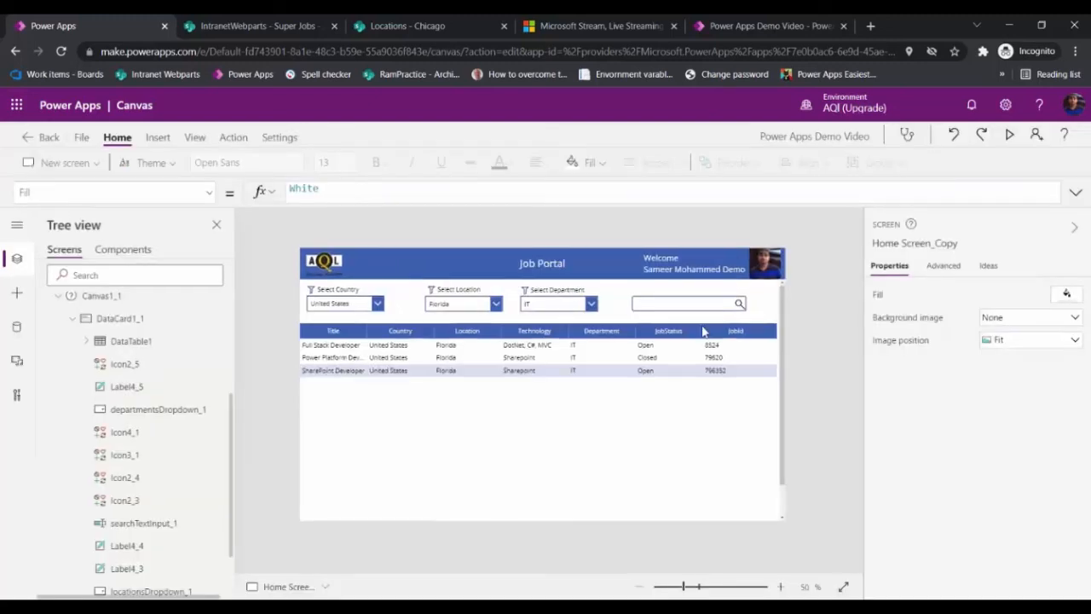
pyautogui.click(709, 307)
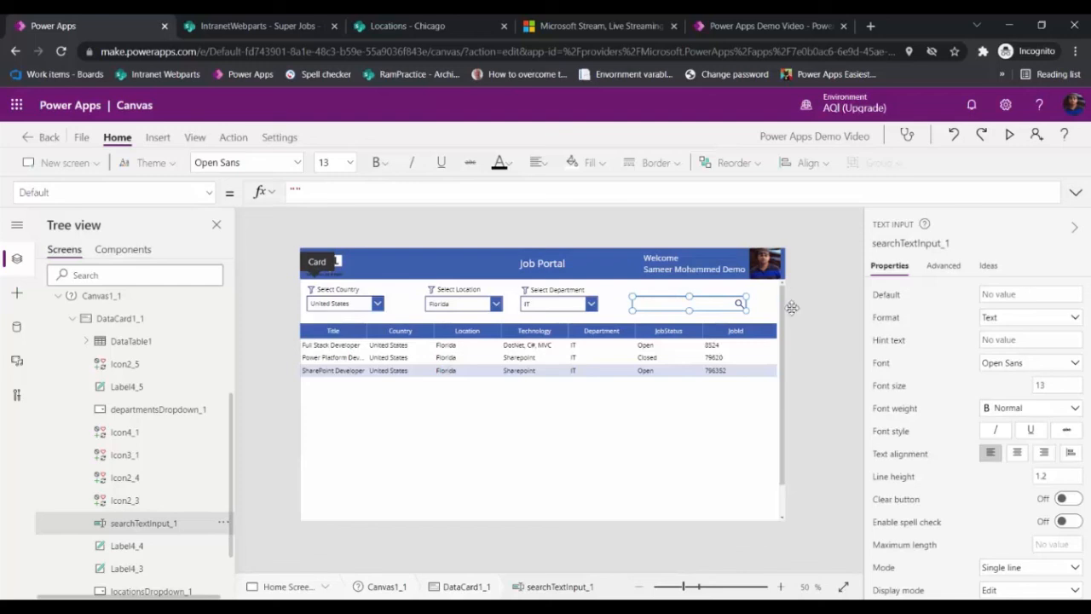
# Step: Inspect the search icon's OnSelect formula and the cancel icon's Visible formula in the search box
pyautogui.click(792, 307)
pyautogui.click(739, 304)
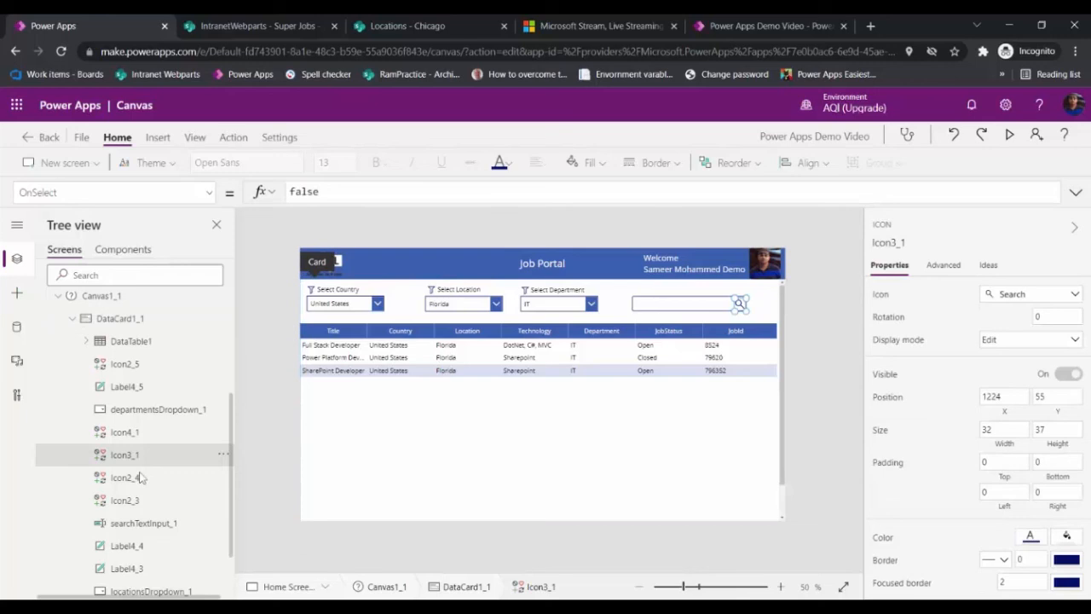
pyautogui.click(125, 432)
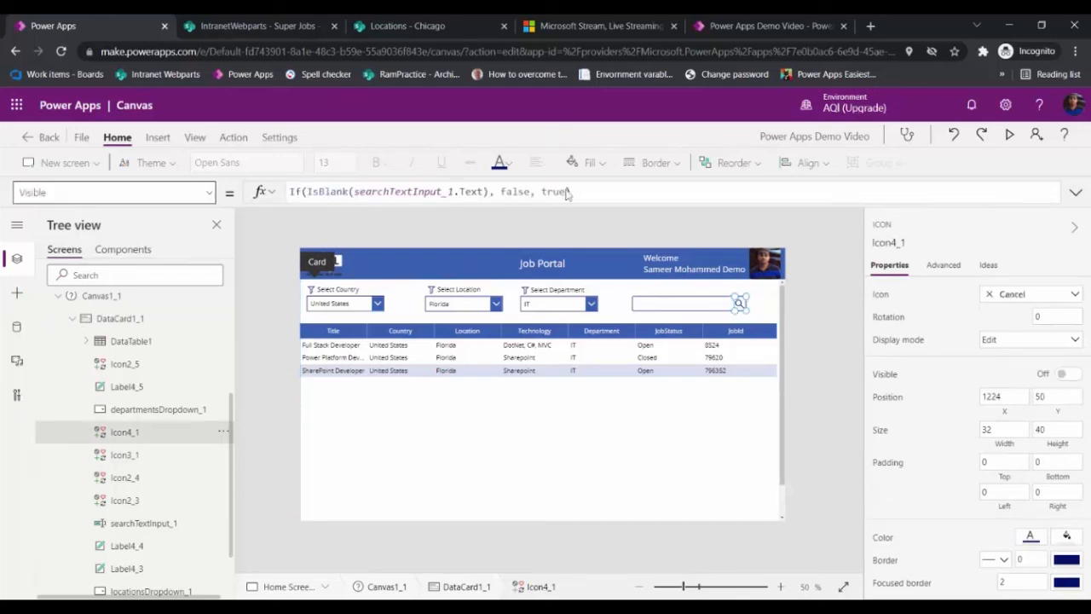
pyautogui.click(568, 194)
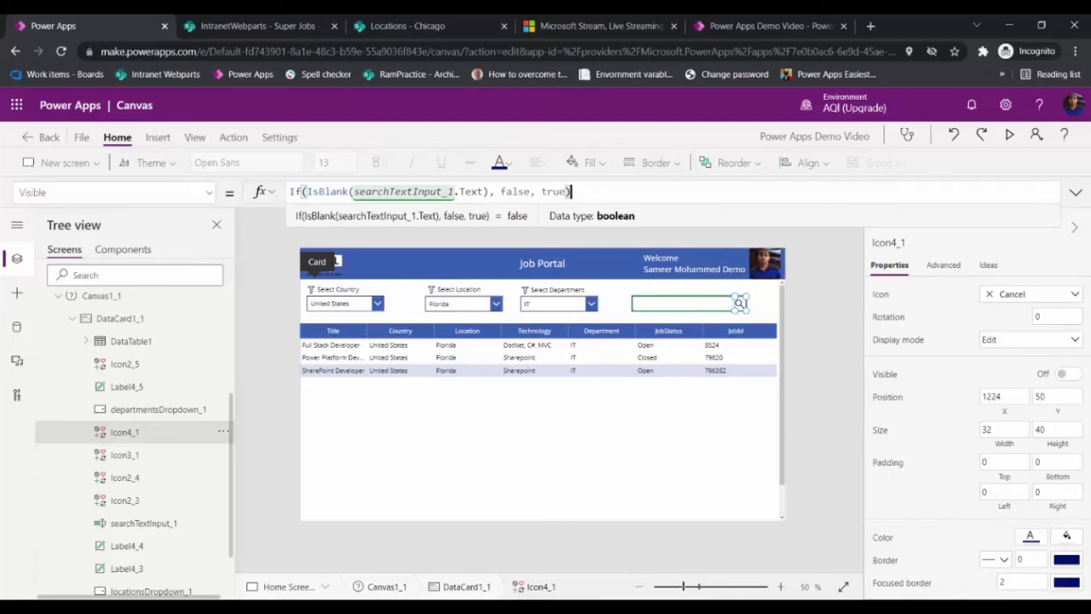
# Step: Preview the app and test the search box by entering ada, clearing it, and entering ada again
pyautogui.press('F5')
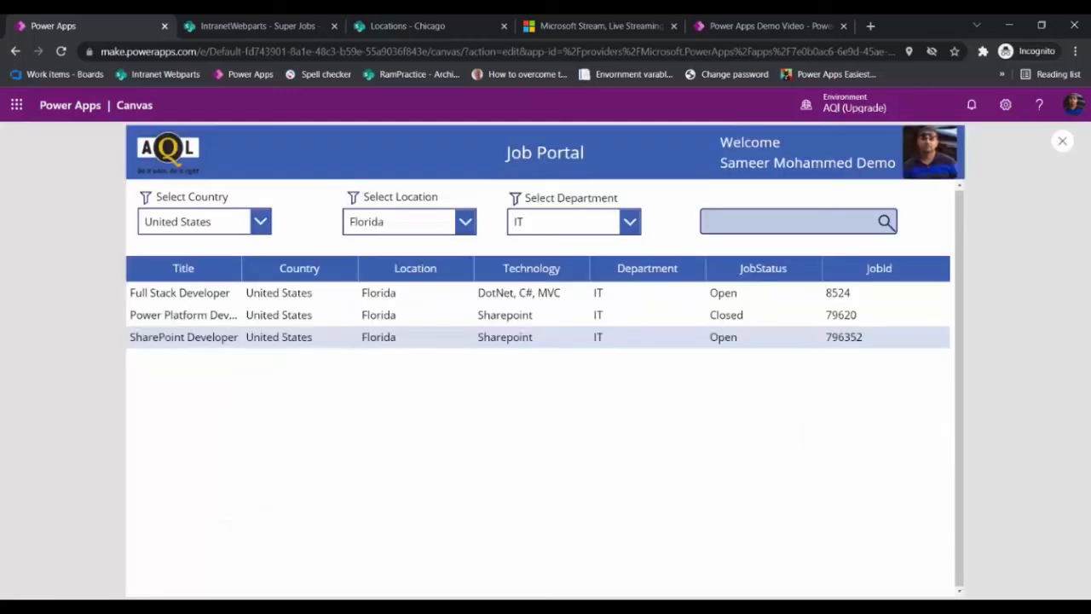
pyautogui.click(793, 221)
pyautogui.write('ada')
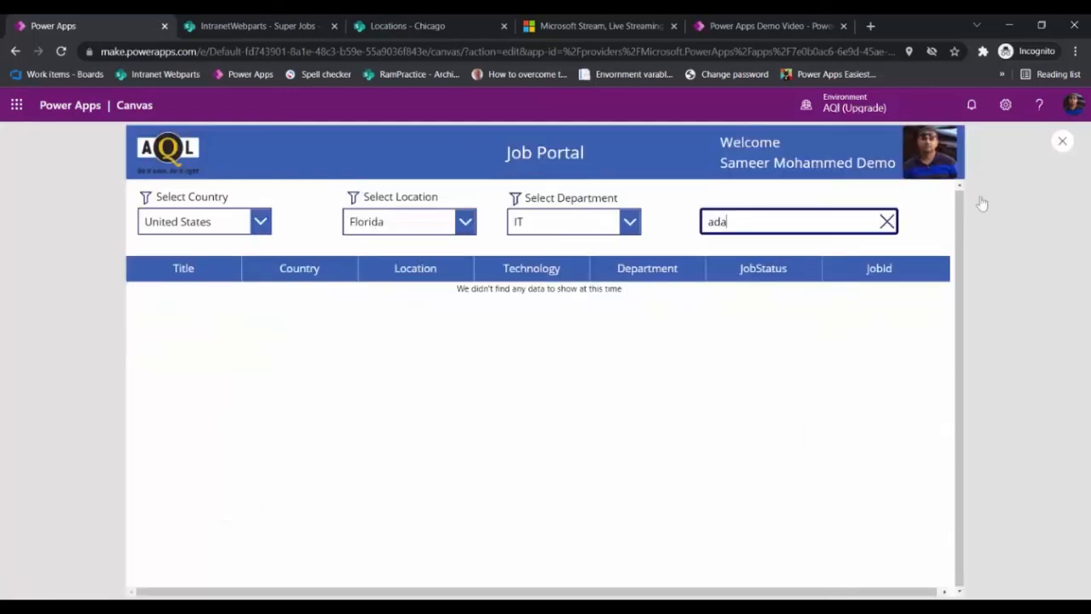
pyautogui.press('BackSpace')
pyautogui.press('BackSpace')
pyautogui.press('BackSpace')
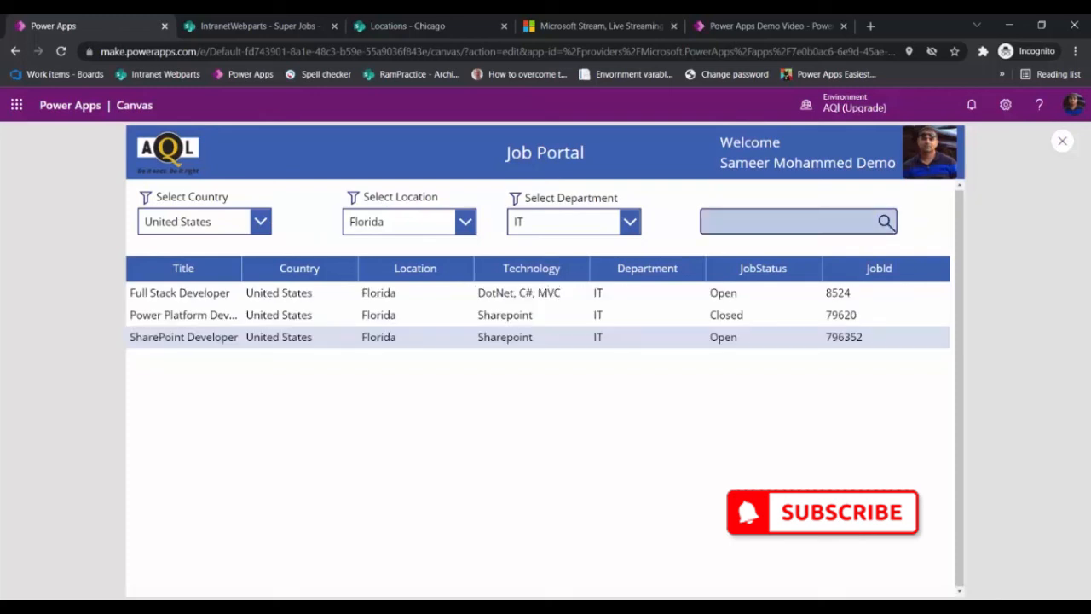
pyautogui.write('ada')
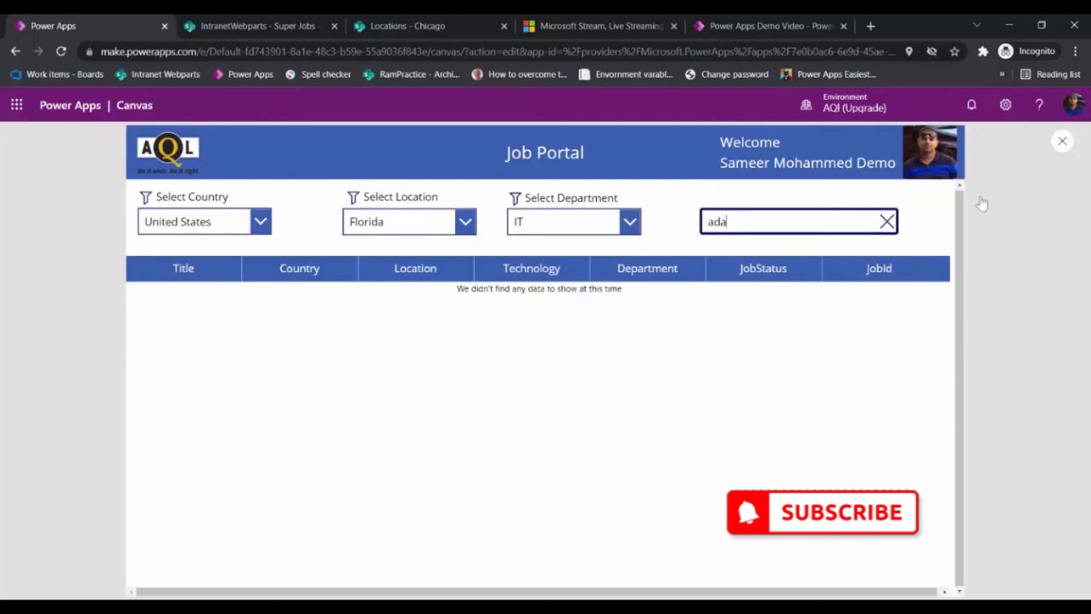